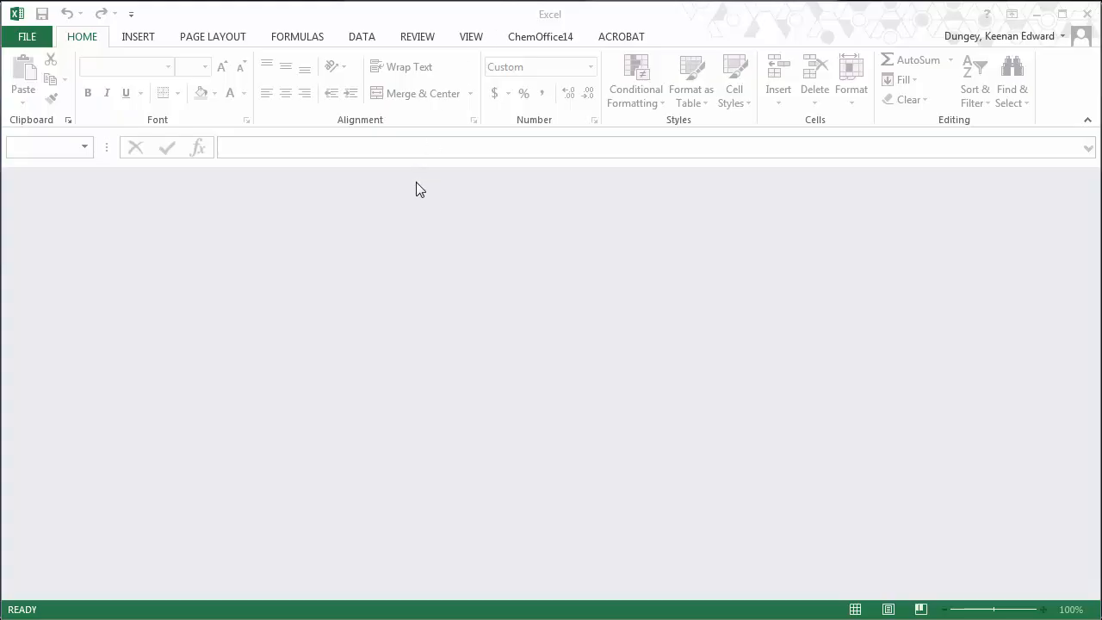
- Browse Excel's Open page to the EMFvT data folder on this computer
{"action": "left_click", "coordinate": [32, 37]}
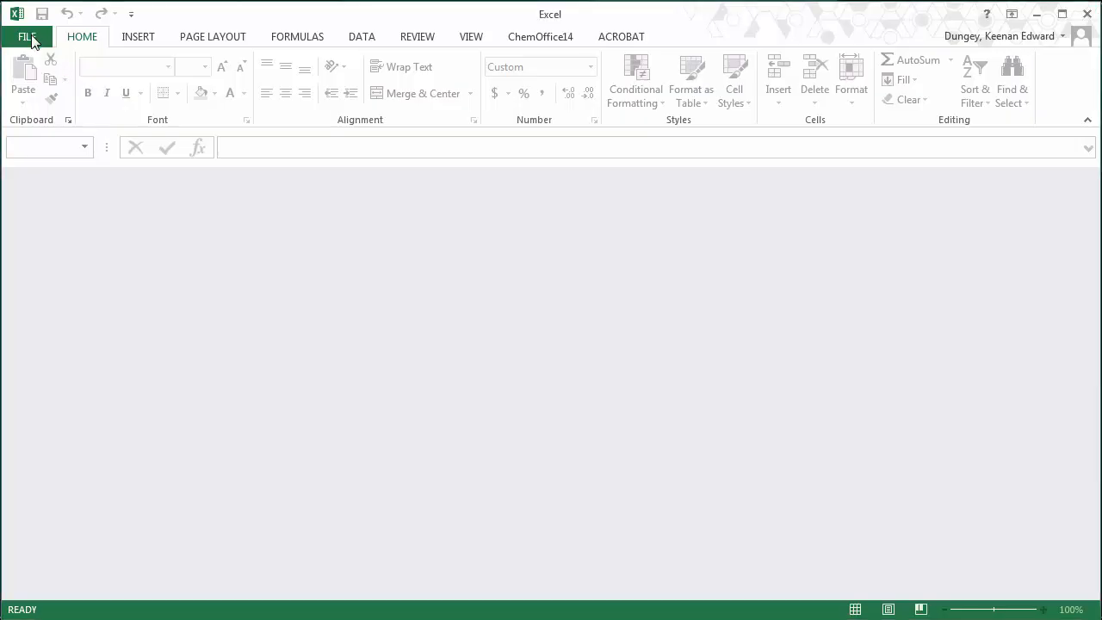
{"action": "left_click", "coordinate": [32, 39]}
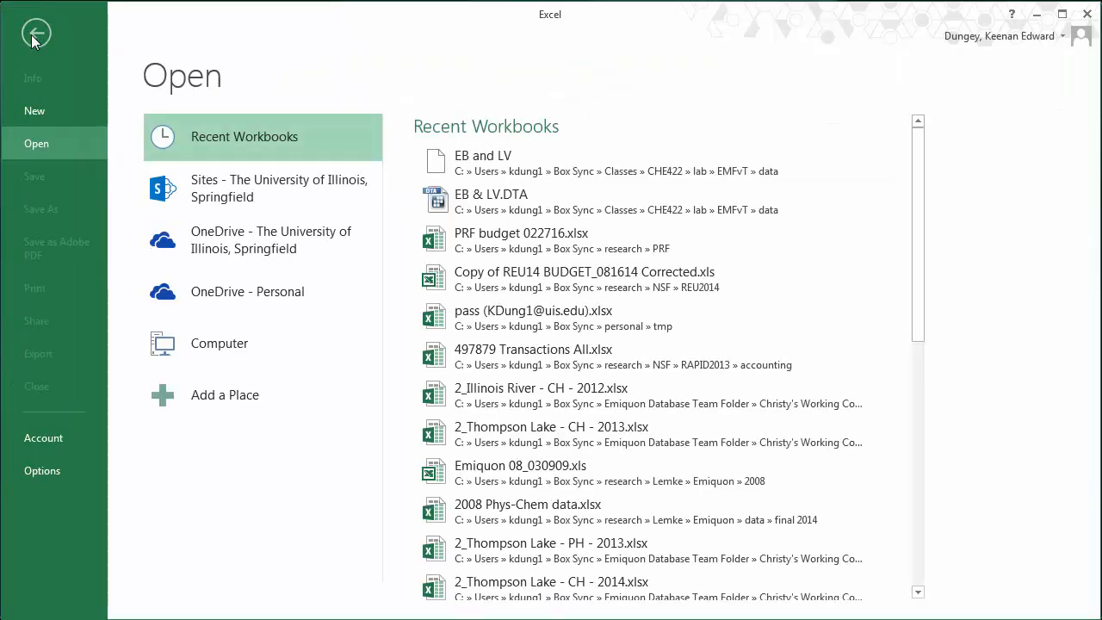
{"action": "left_click", "coordinate": [223, 352]}
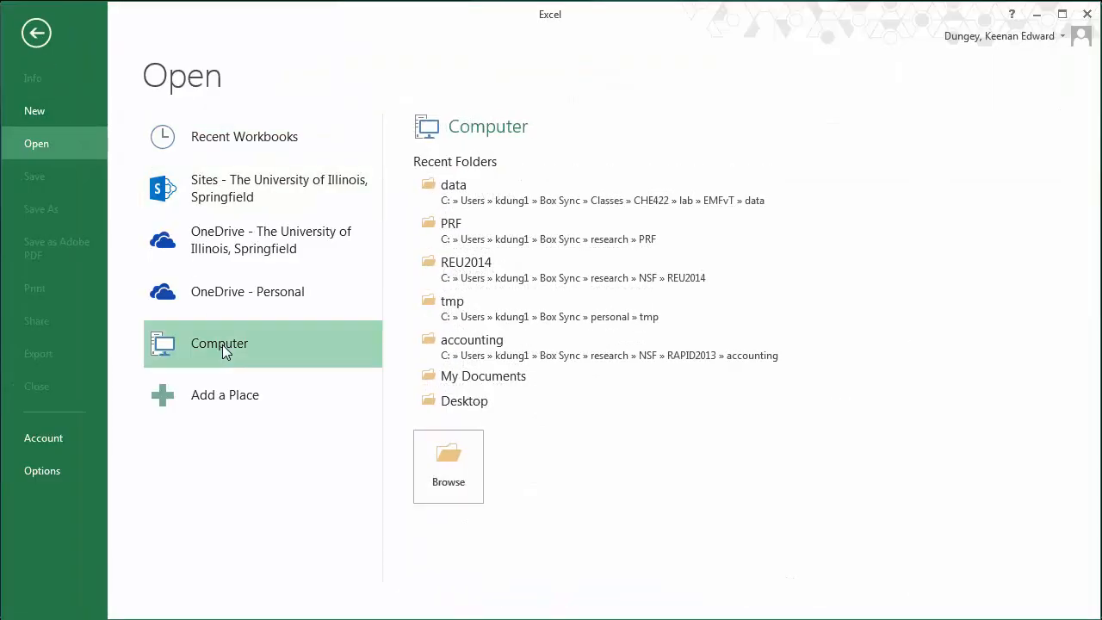
{"action": "left_click", "coordinate": [454, 204]}
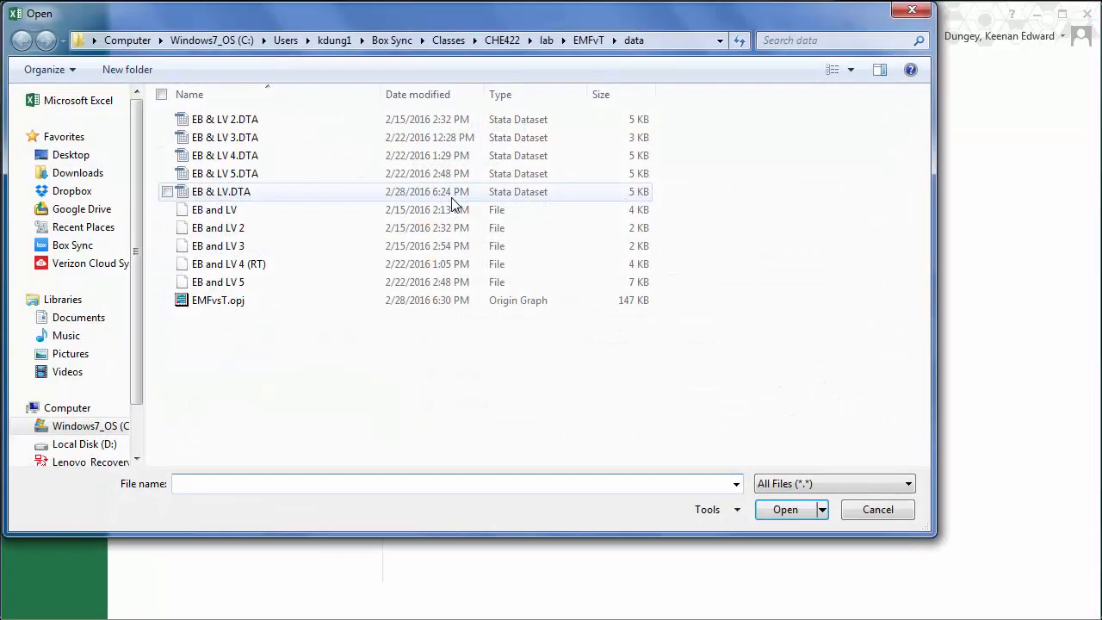
{"action": "left_click", "coordinate": [305, 195]}
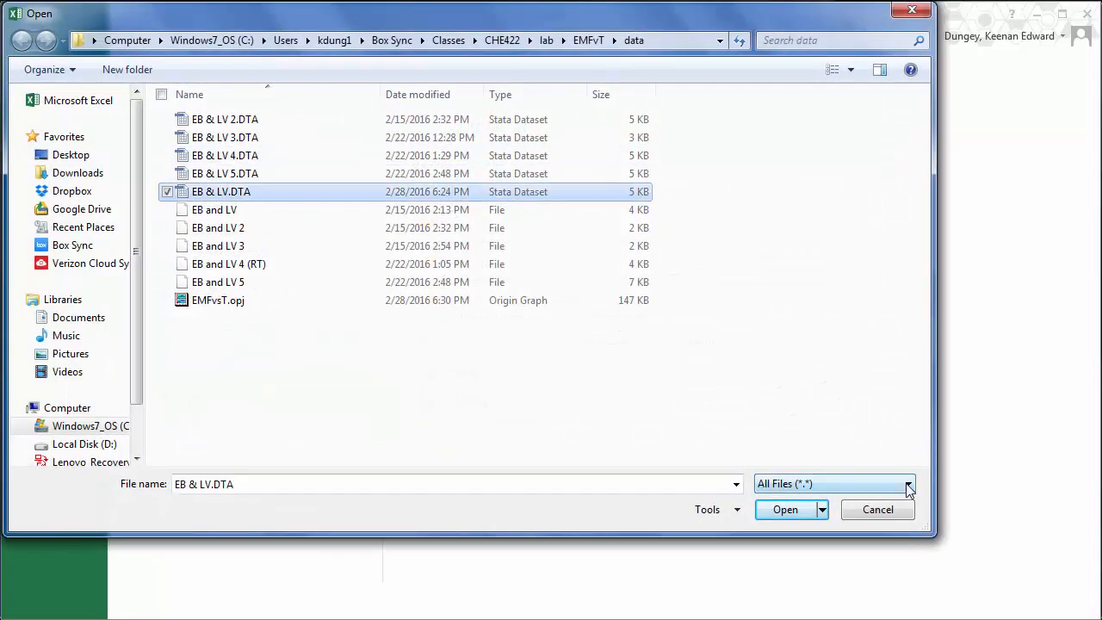
- Set the file-type filter back to All Files (*.*) and open EB & LV.DTA
{"action": "left_click", "coordinate": [908, 484]}
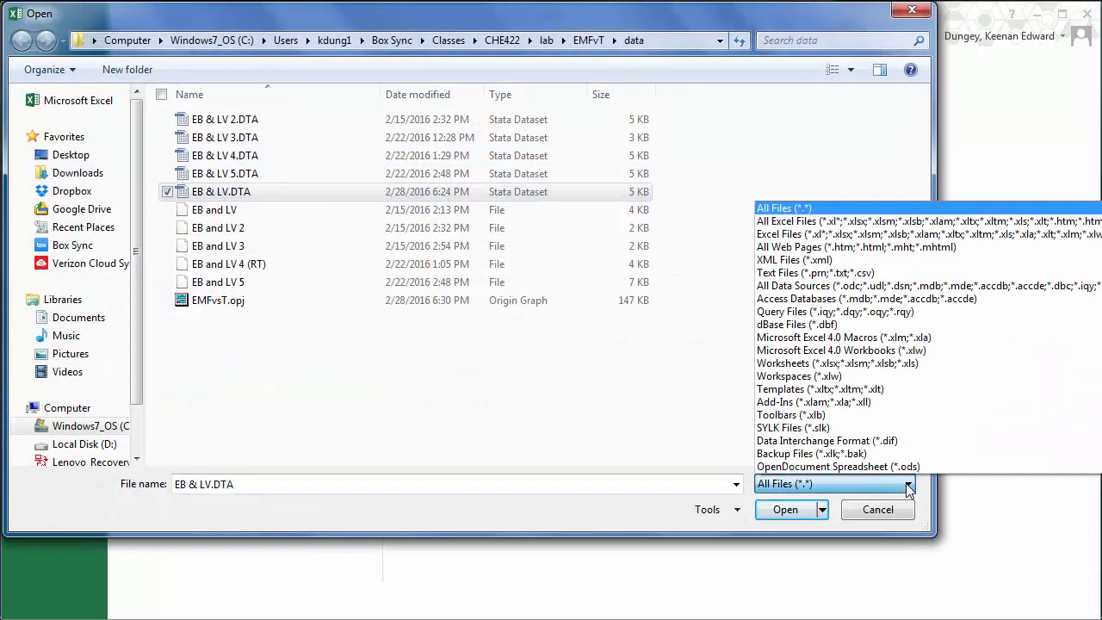
{"action": "left_click", "coordinate": [866, 222]}
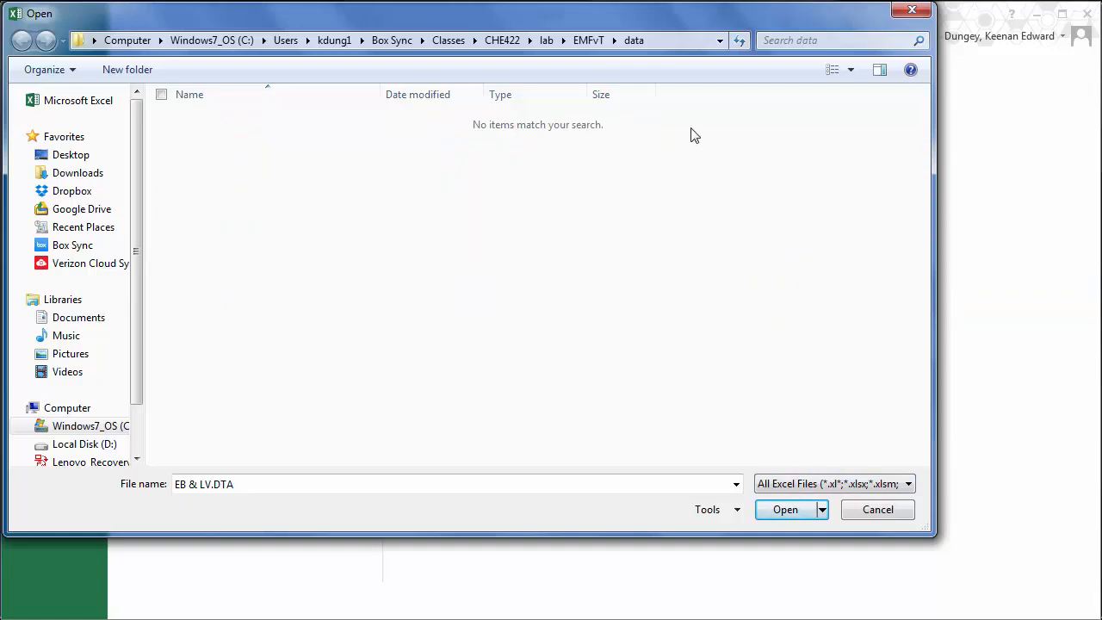
{"action": "left_click", "coordinate": [906, 488]}
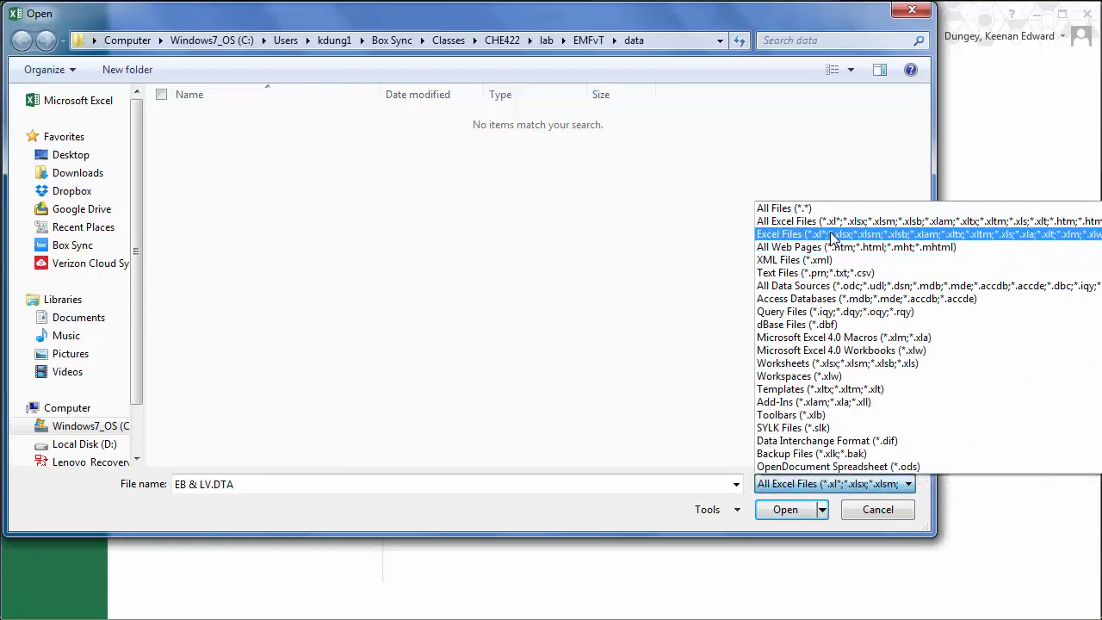
{"action": "left_click", "coordinate": [813, 213]}
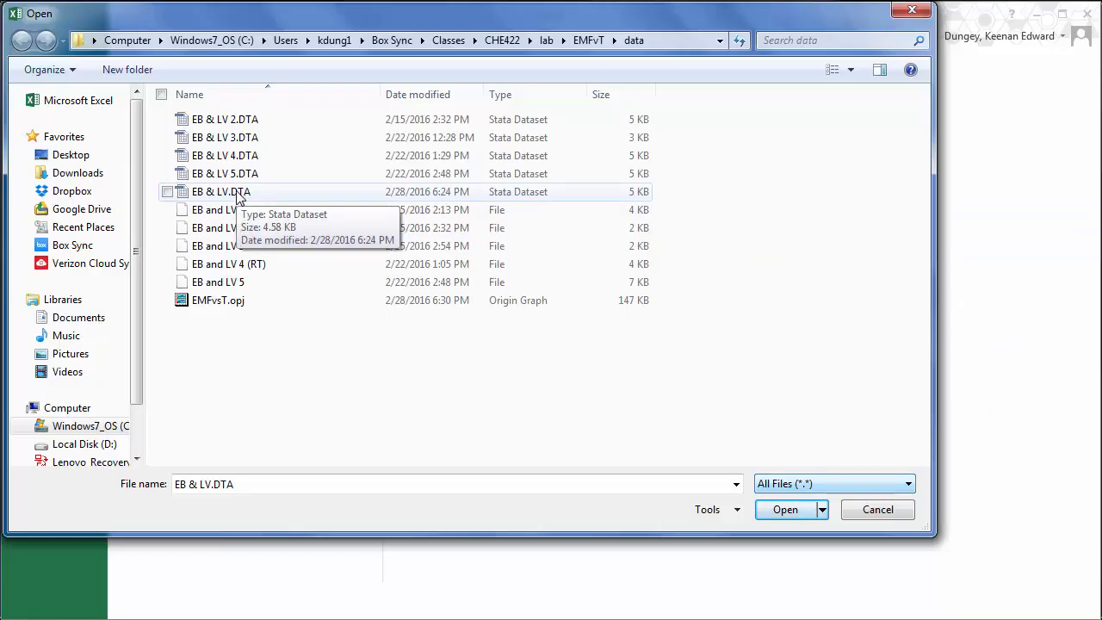
{"action": "double_click", "coordinate": [239, 197]}
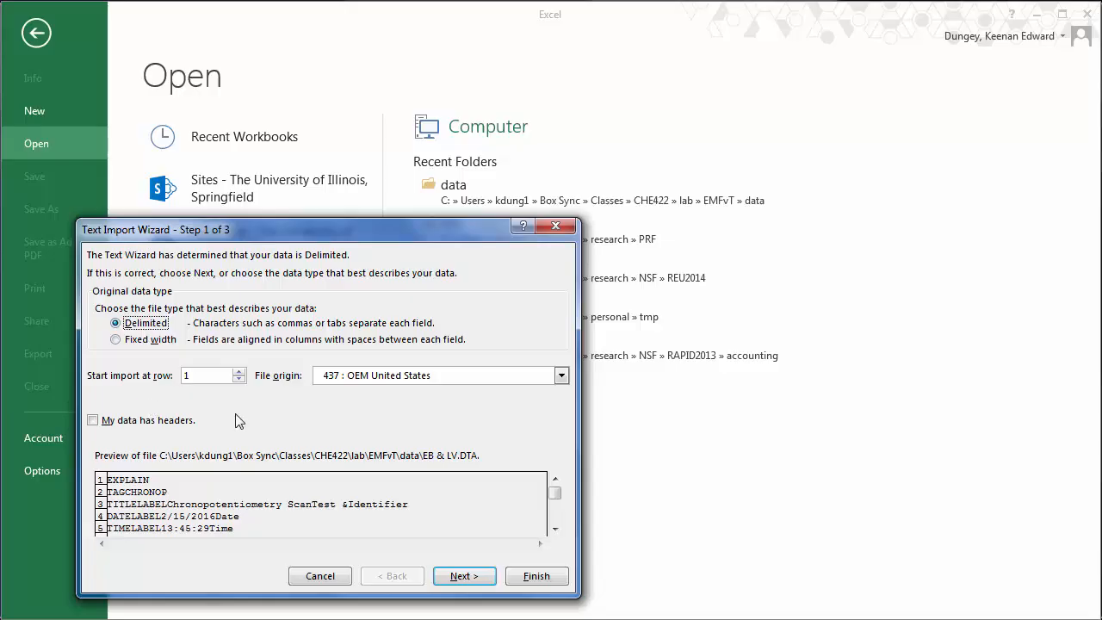
- Import EB & LV.DTA as Delimited, Tab-separated text with General columns into a new worksheet
{"action": "left_click", "coordinate": [555, 531]}
{"action": "left_click", "coordinate": [555, 531]}
{"action": "left_click", "coordinate": [555, 530]}
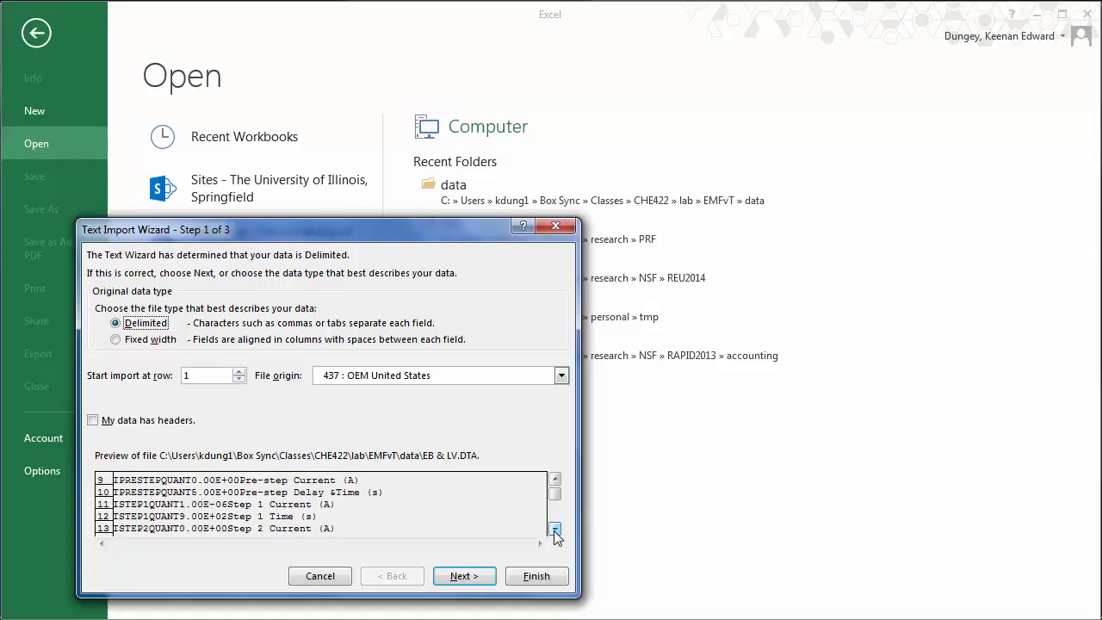
{"action": "left_click", "coordinate": [555, 531]}
{"action": "left_click", "coordinate": [555, 530]}
{"action": "left_click", "coordinate": [556, 530]}
{"action": "left_click", "coordinate": [556, 531]}
{"action": "left_click", "coordinate": [555, 530]}
{"action": "left_click", "coordinate": [556, 530]}
{"action": "left_click", "coordinate": [555, 530]}
{"action": "left_click", "coordinate": [555, 530]}
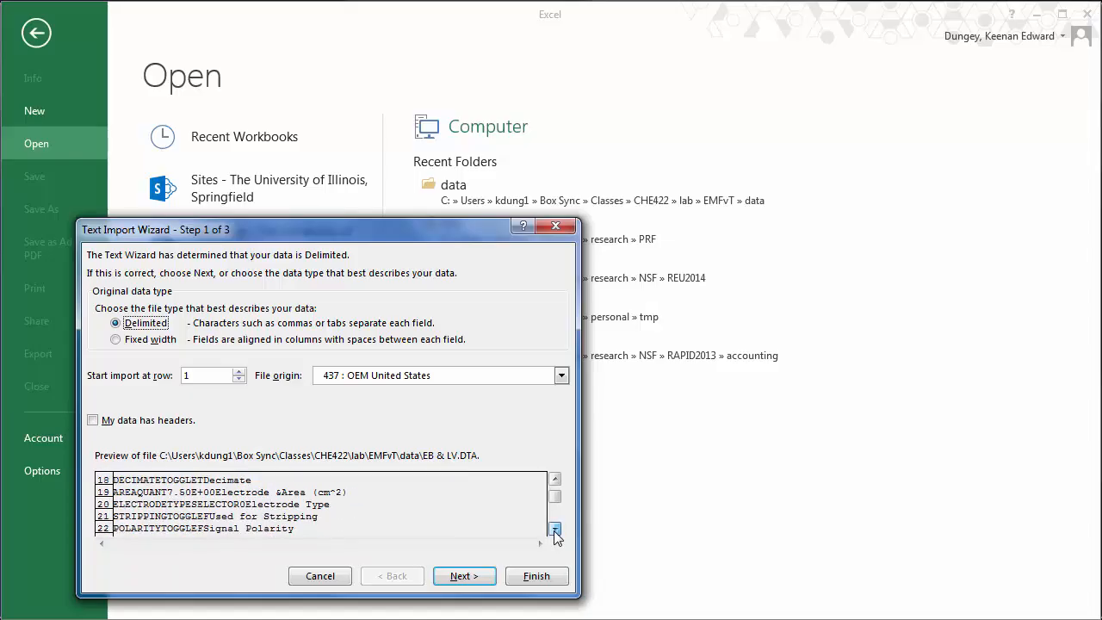
{"action": "left_click", "coordinate": [556, 531]}
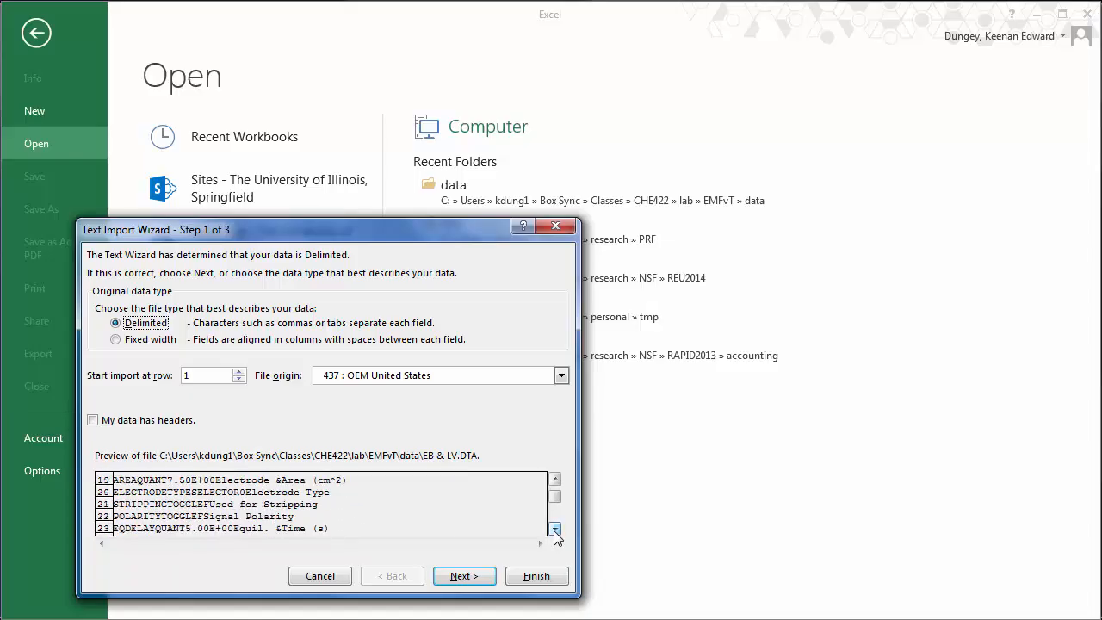
{"action": "left_click", "coordinate": [470, 578]}
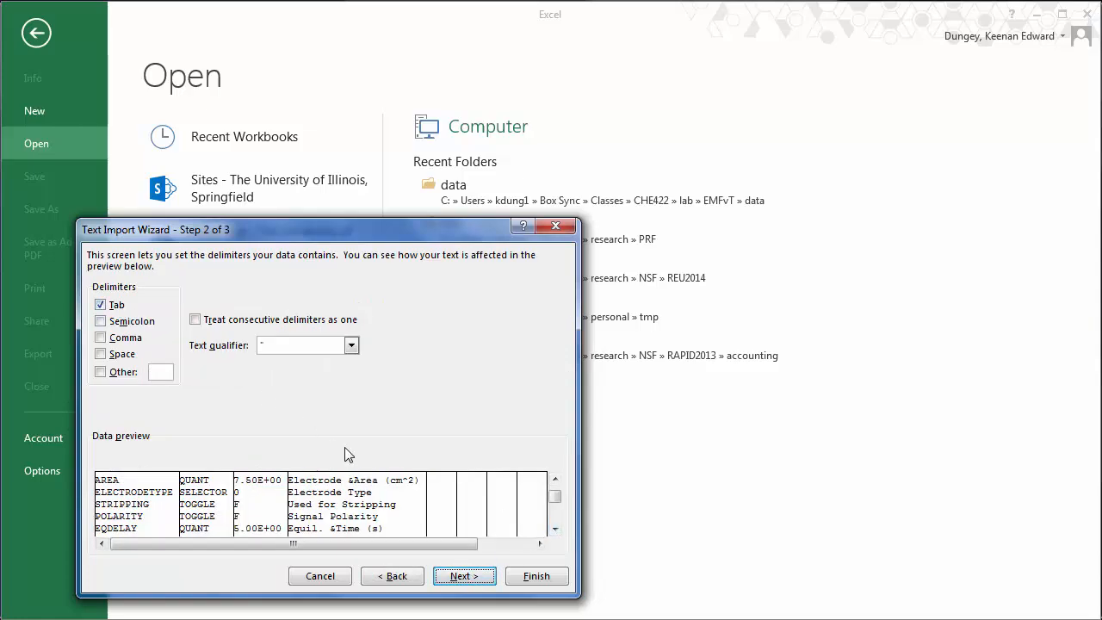
{"action": "left_click_drag", "start_coordinate": [555, 529], "coordinate": [555, 529]}
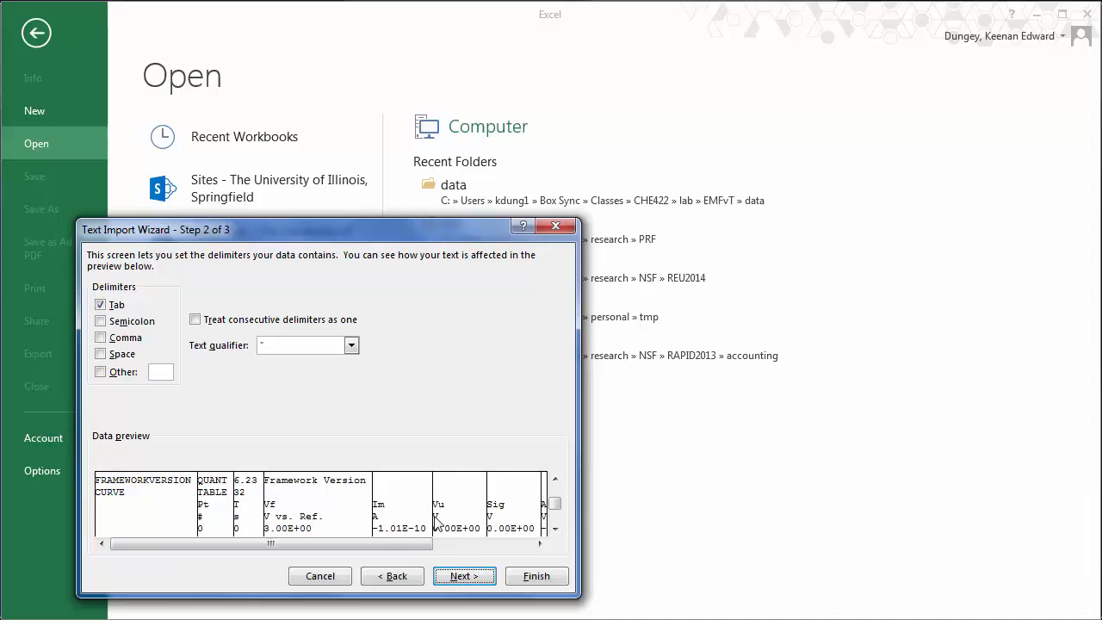
{"action": "left_click", "coordinate": [467, 583]}
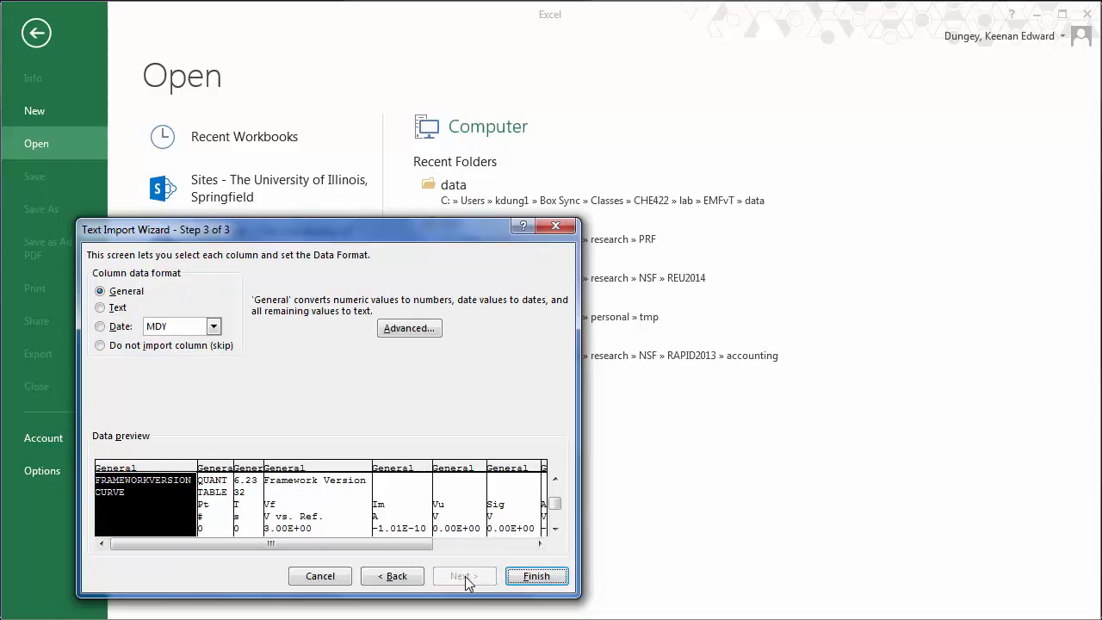
{"action": "left_click", "coordinate": [536, 577]}
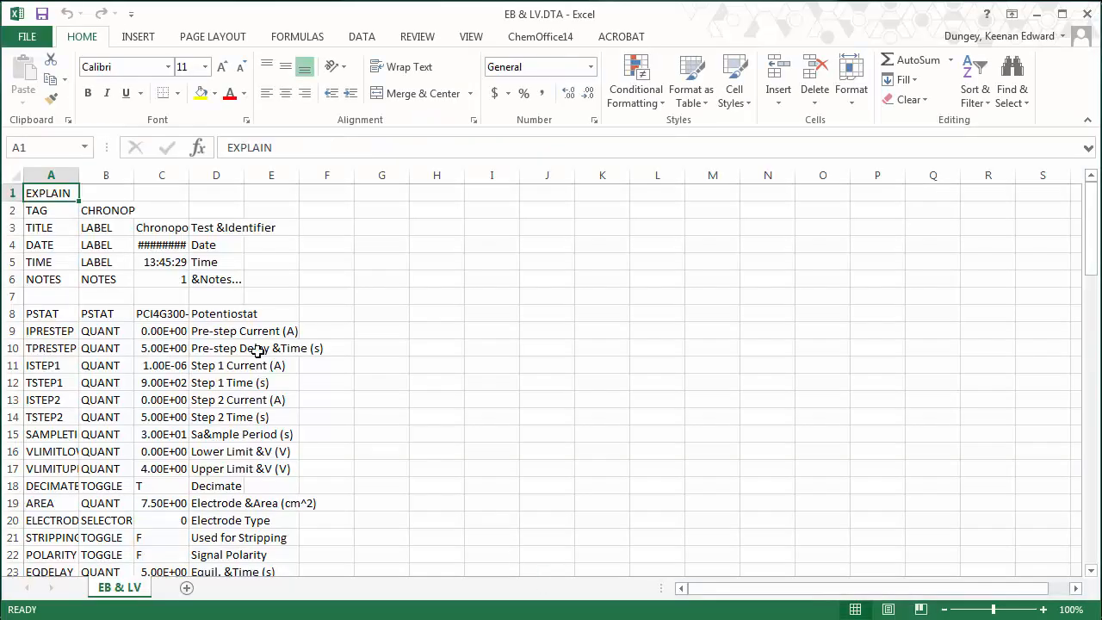
- Widen column C and inspect the Vf and Im headings and time values from row 57
{"action": "left_click_drag", "start_coordinate": [188, 175], "coordinate": [218, 175]}
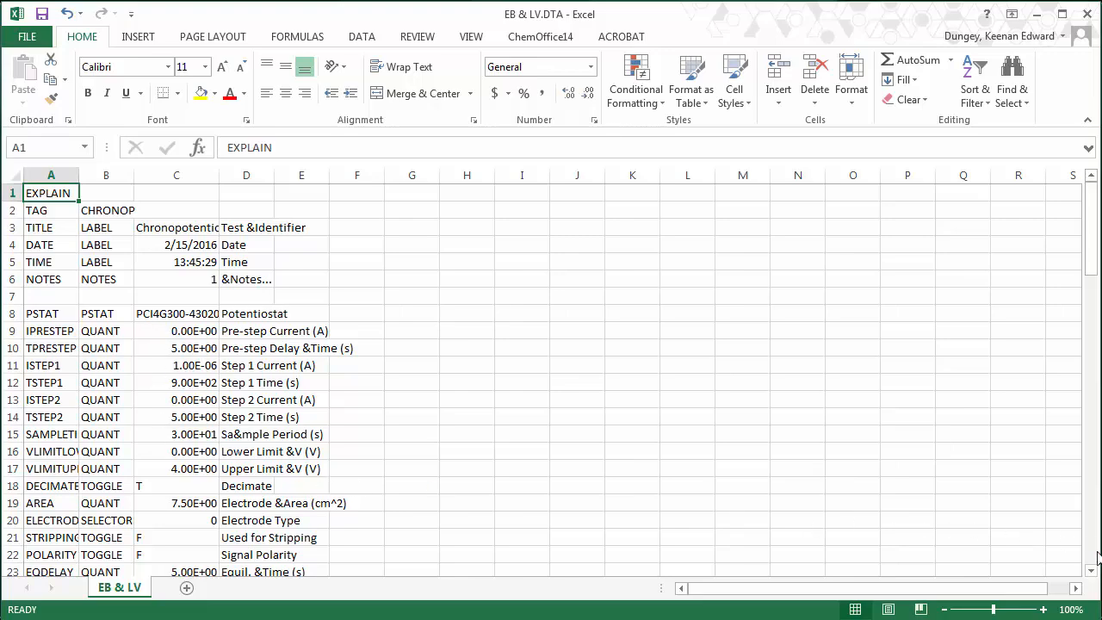
{"action": "scroll", "coordinate": [1099, 558], "scroll_direction": "down", "scroll_amount": 15}
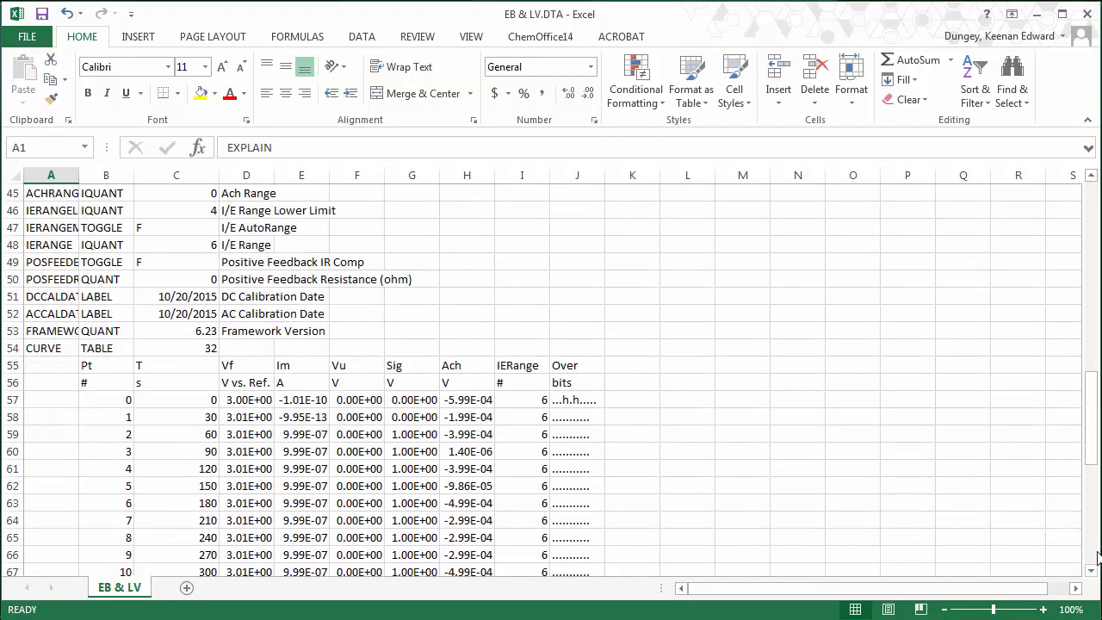
{"action": "left_click", "coordinate": [239, 365]}
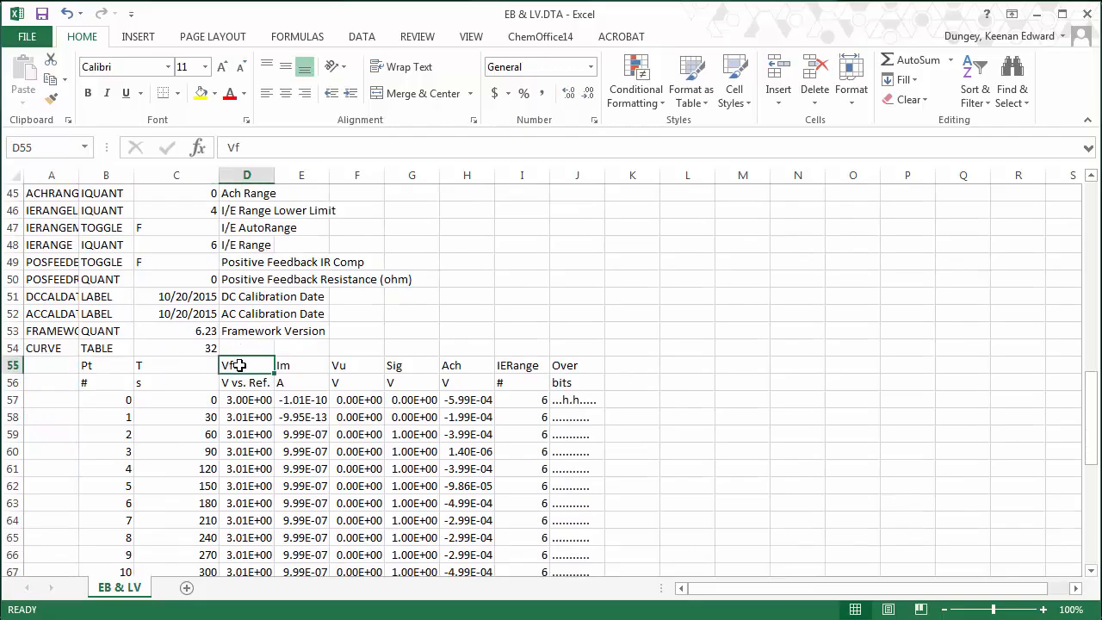
{"action": "left_click", "coordinate": [293, 365]}
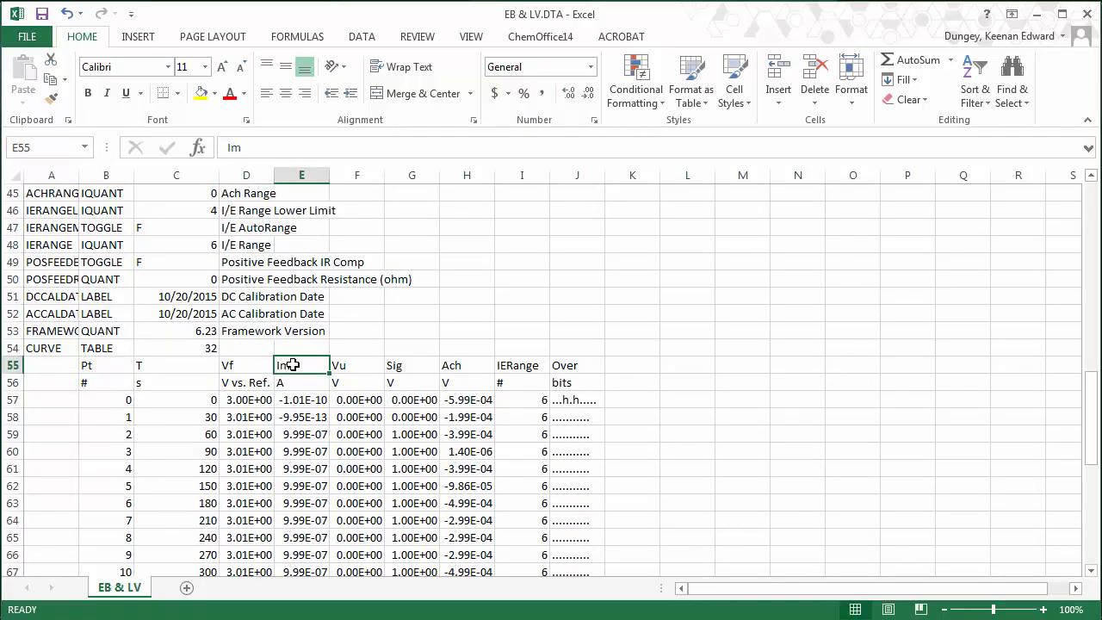
{"action": "left_click", "coordinate": [166, 399]}
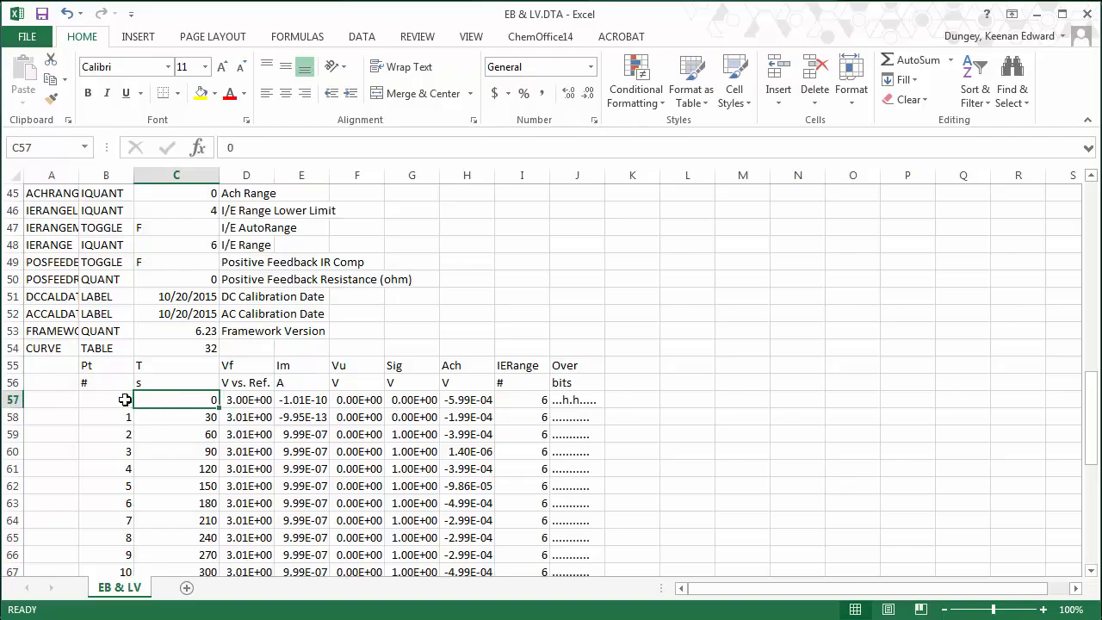
{"action": "left_click", "coordinate": [174, 420]}
- Select the Vf readings D57:D88 and pick empty cell C91 below the data
{"action": "key", "text": "Left"}
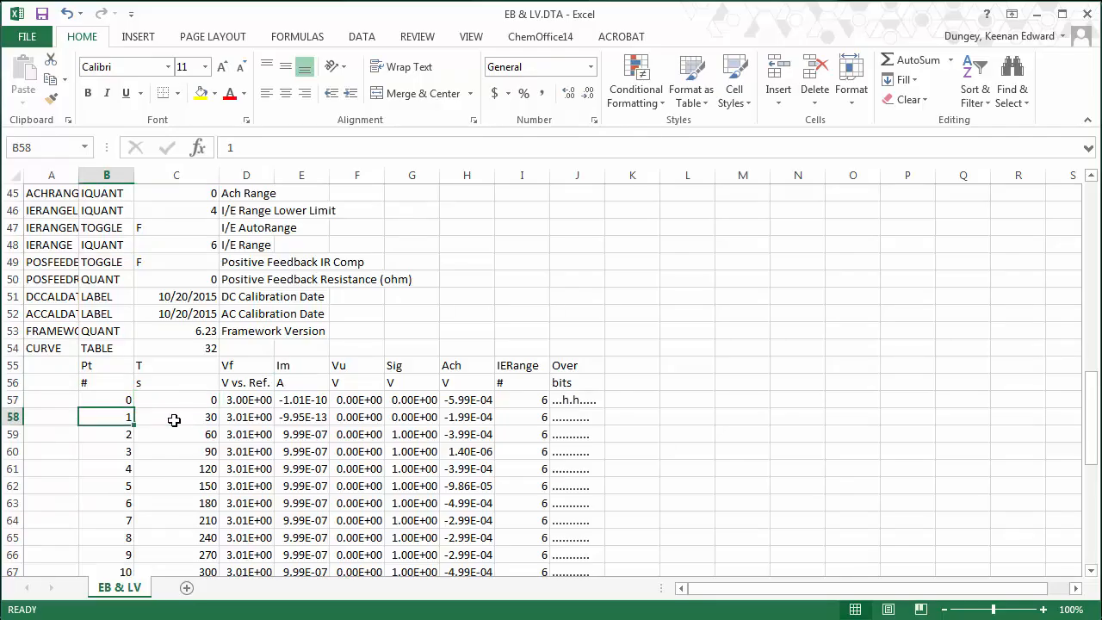
{"action": "key", "text": "Right"}
{"action": "key", "text": "Down"}
{"action": "key", "text": "Down"}
{"action": "key", "text": "Down"}
{"action": "key", "text": "Down"}
{"action": "key", "text": "Down"}
{"action": "key", "text": "Down"}
{"action": "key", "text": "Down"}
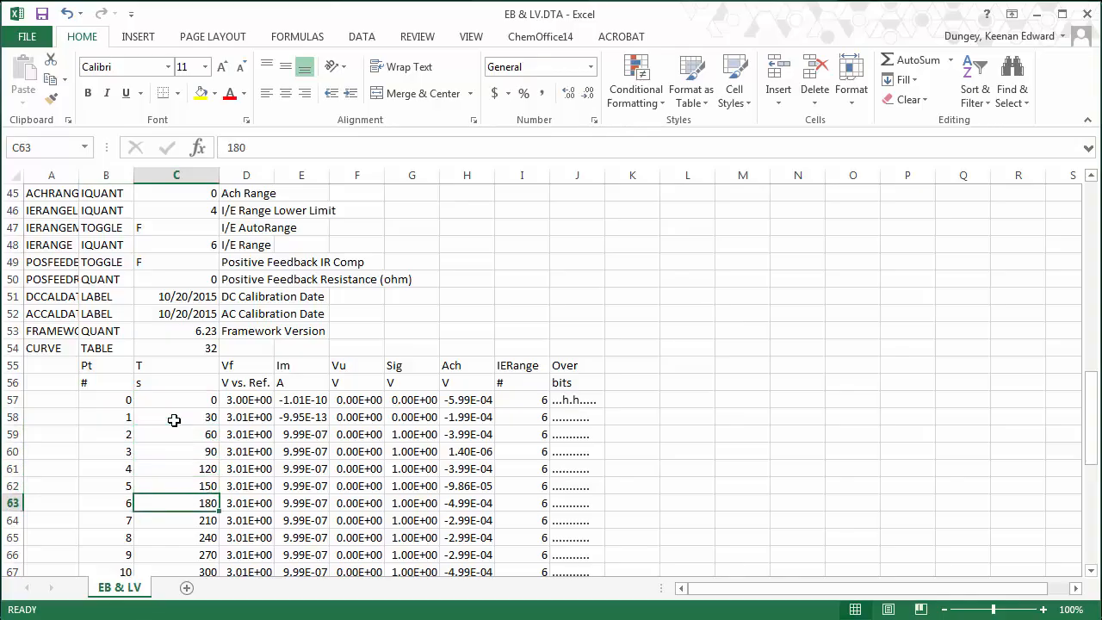
{"action": "key", "text": "Down"}
{"action": "key", "text": "Down"}
{"action": "key", "text": "Down"}
{"action": "key", "text": "Down"}
{"action": "key", "text": "Down"}
{"action": "key", "text": "Down"}
{"action": "key", "text": "Down"}
{"action": "key", "text": "Down"}
{"action": "key", "text": "Down"}
{"action": "key", "text": "Down"}
{"action": "key", "text": "Down"}
{"action": "key", "text": "Down"}
{"action": "key", "text": "Down"}
{"action": "key", "text": "Down"}
{"action": "key", "text": "Down"}
{"action": "key", "text": "Down"}
{"action": "key", "text": "Down"}
{"action": "key", "text": "Down"}
{"action": "key", "text": "Down"}
{"action": "key", "text": "Down"}
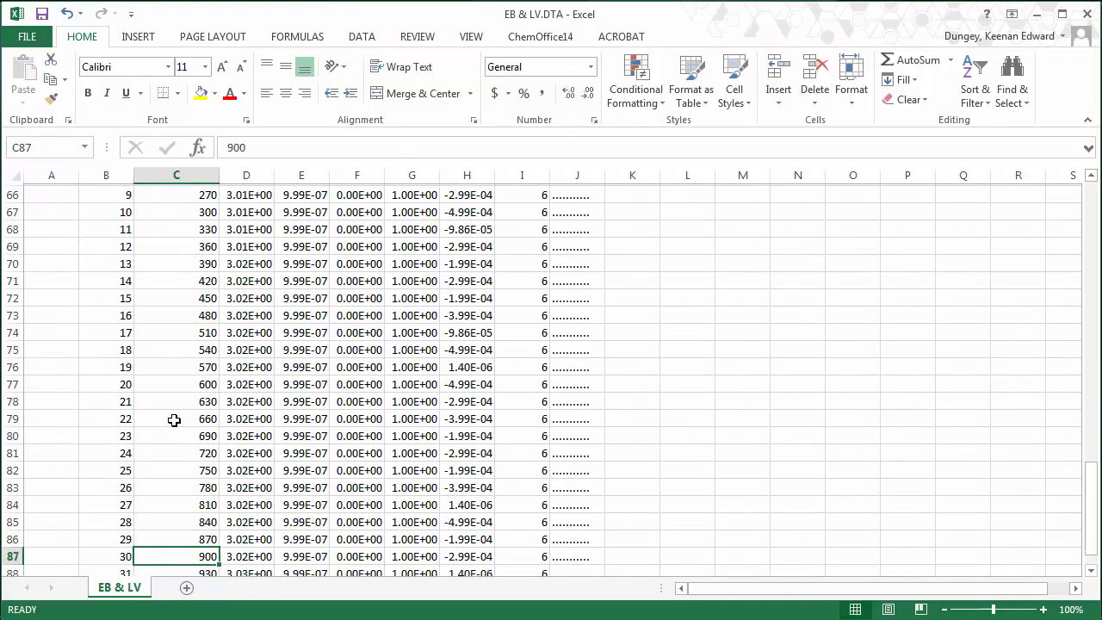
{"action": "key", "text": "Up"}
{"action": "key", "text": "Up"}
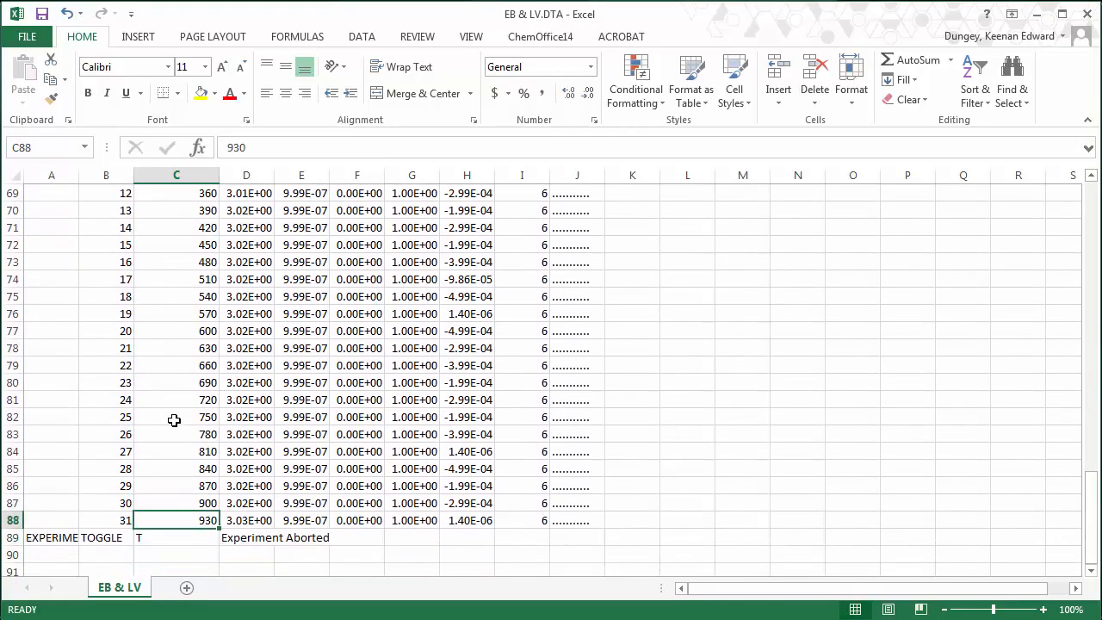
{"action": "key", "text": "Right"}
{"action": "key", "text": "Up"}
{"action": "key", "text": "Up"}
{"action": "key", "text": "Up"}
{"action": "key", "text": "Up"}
{"action": "key", "text": "Up"}
{"action": "key", "text": "Up"}
{"action": "key", "text": "Up"}
{"action": "key", "text": "Up"}
{"action": "key", "text": "Up"}
{"action": "key", "text": "Up"}
{"action": "key", "text": "Up"}
{"action": "key", "text": "Up"}
{"action": "key", "text": "Up"}
{"action": "key", "text": "Up"}
{"action": "key", "text": "Up"}
{"action": "key", "text": "Up"}
{"action": "key", "text": "Up"}
{"action": "key", "text": "Up"}
{"action": "key", "text": "Up"}
{"action": "key", "text": "Up"}
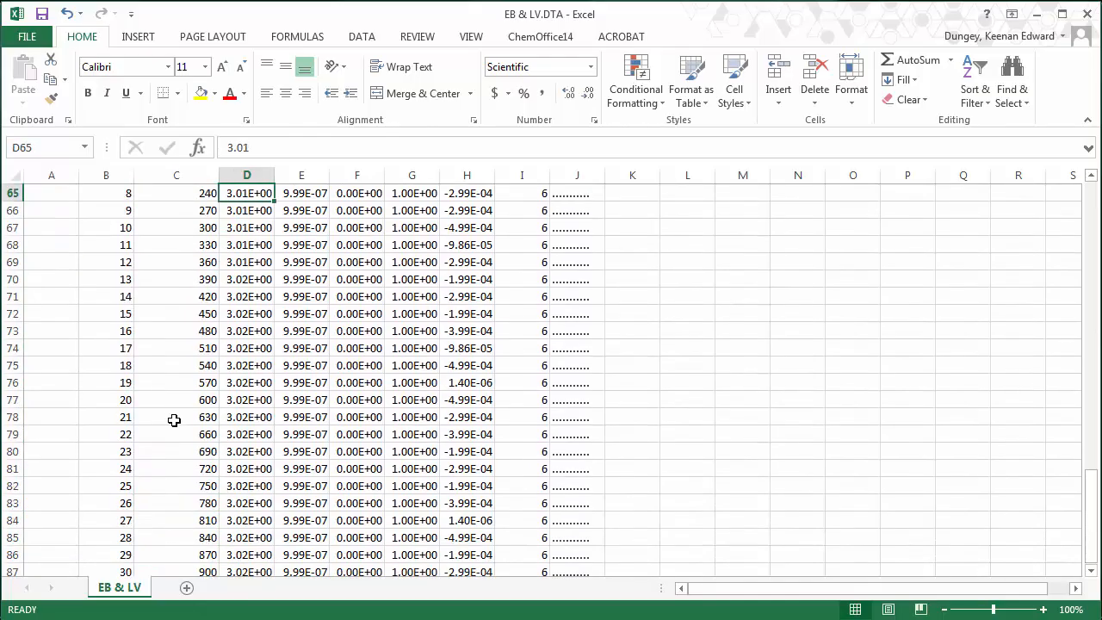
{"action": "key", "text": "Down"}
{"action": "key", "text": "Up"}
{"action": "key", "text": "Up"}
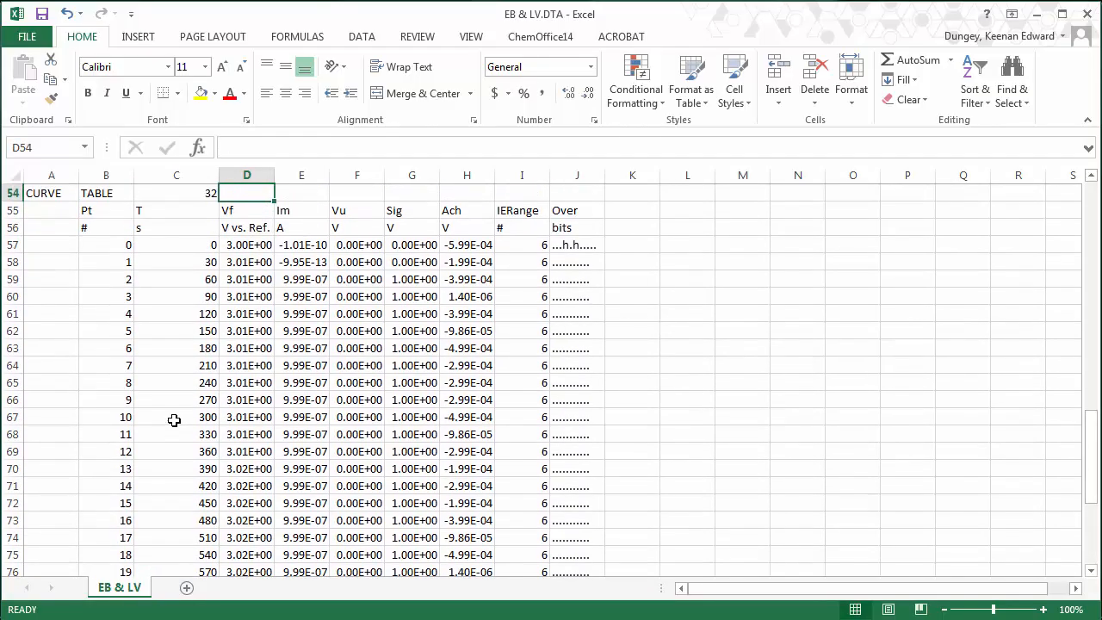
{"action": "key", "text": "Down"}
{"action": "key", "text": "Down"}
{"action": "key", "text": "Down"}
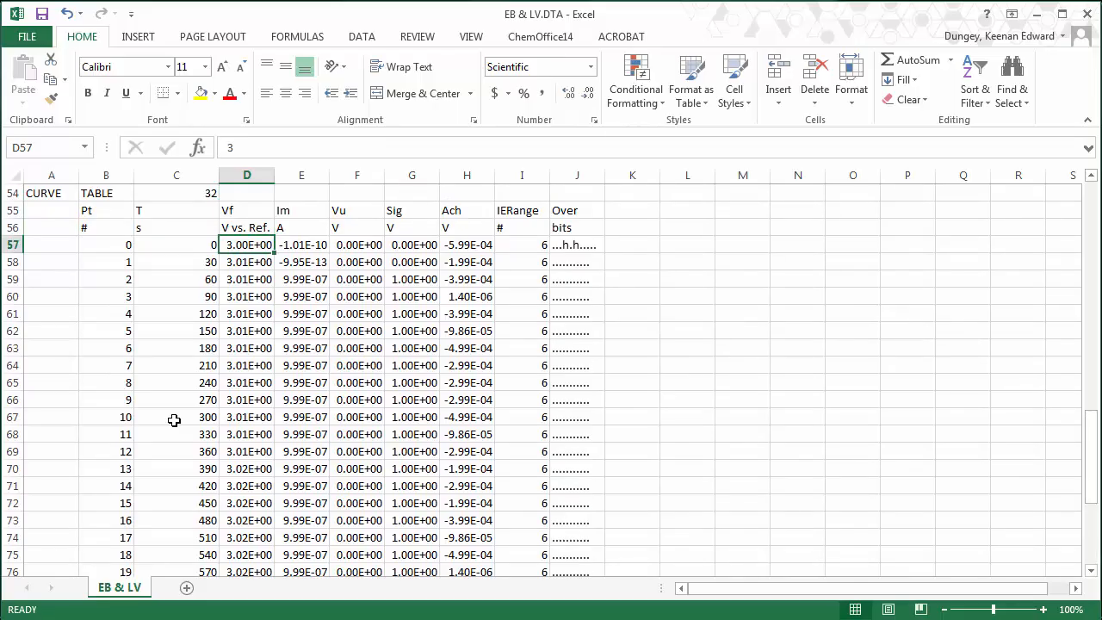
{"action": "key", "text": "ctrl+shift+Down"}
{"action": "left_click", "coordinate": [185, 434]}
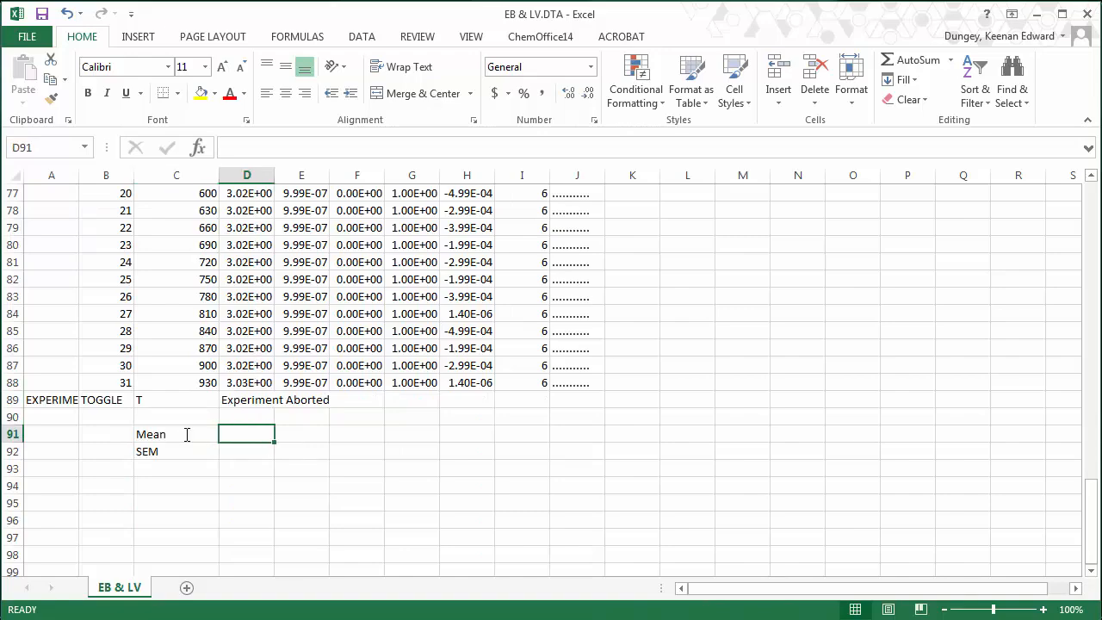
- Enter =AVERAGE(D57:D88) in D91, giving 3.02E+00, and start the SEM formula in D92
{"action": "type", "text": "=ave"}
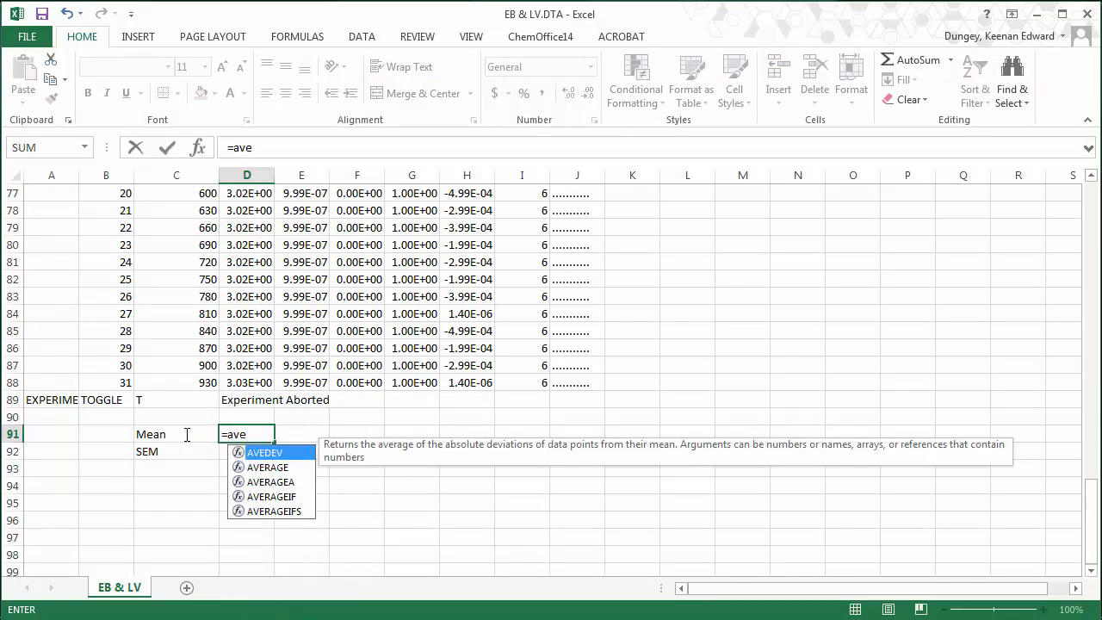
{"action": "type", "text": "rage("}
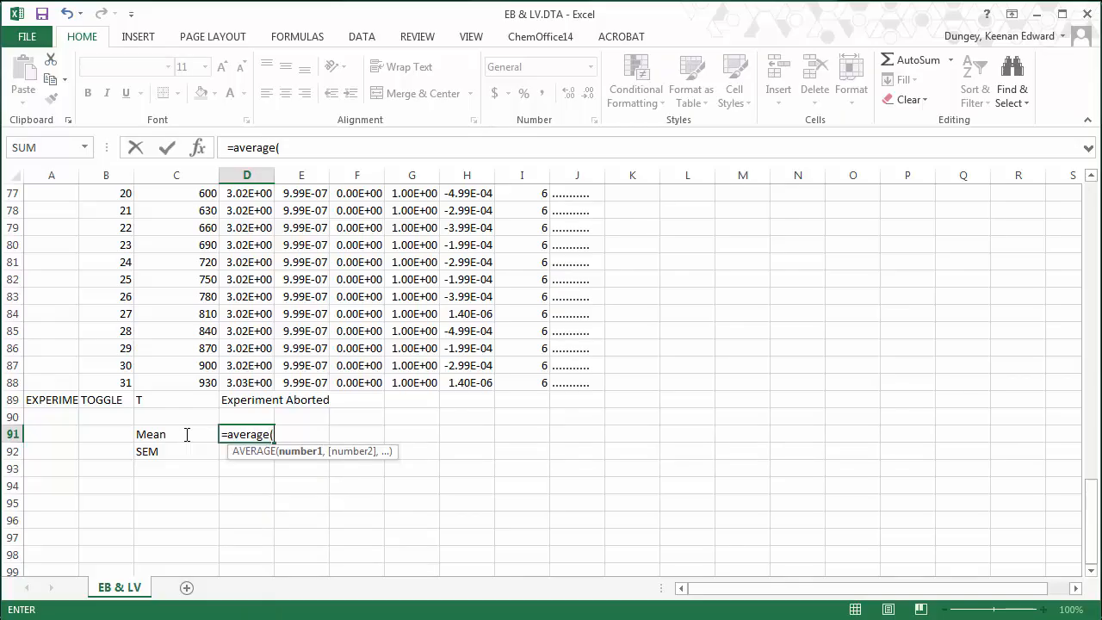
{"action": "left_click", "coordinate": [241, 384]}
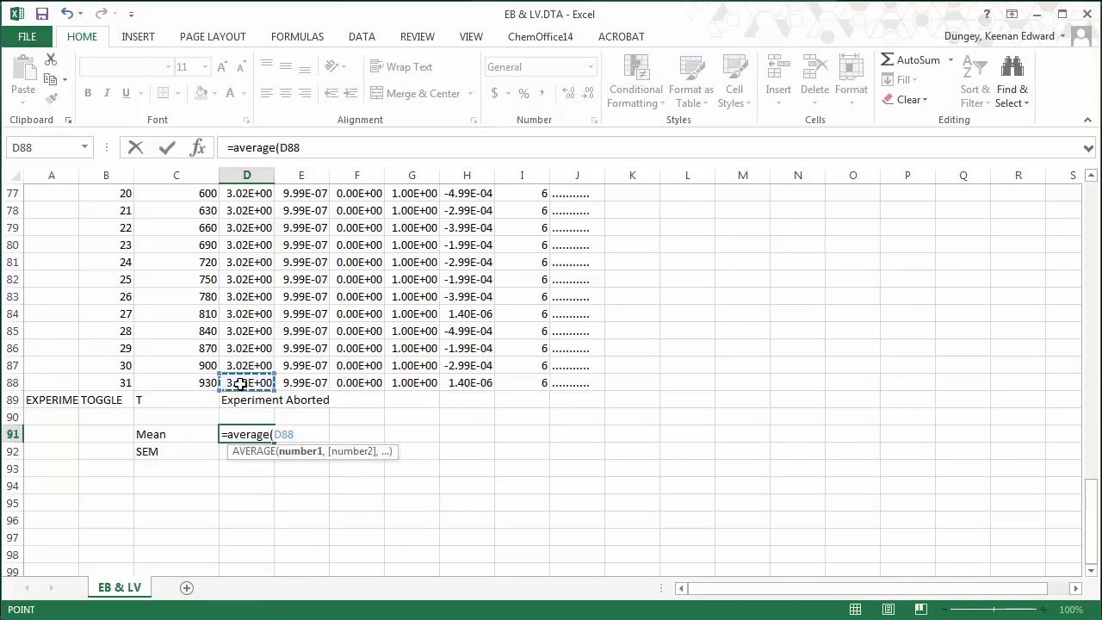
{"action": "left_click_drag", "start_coordinate": [241, 384], "coordinate": [247, 183]}
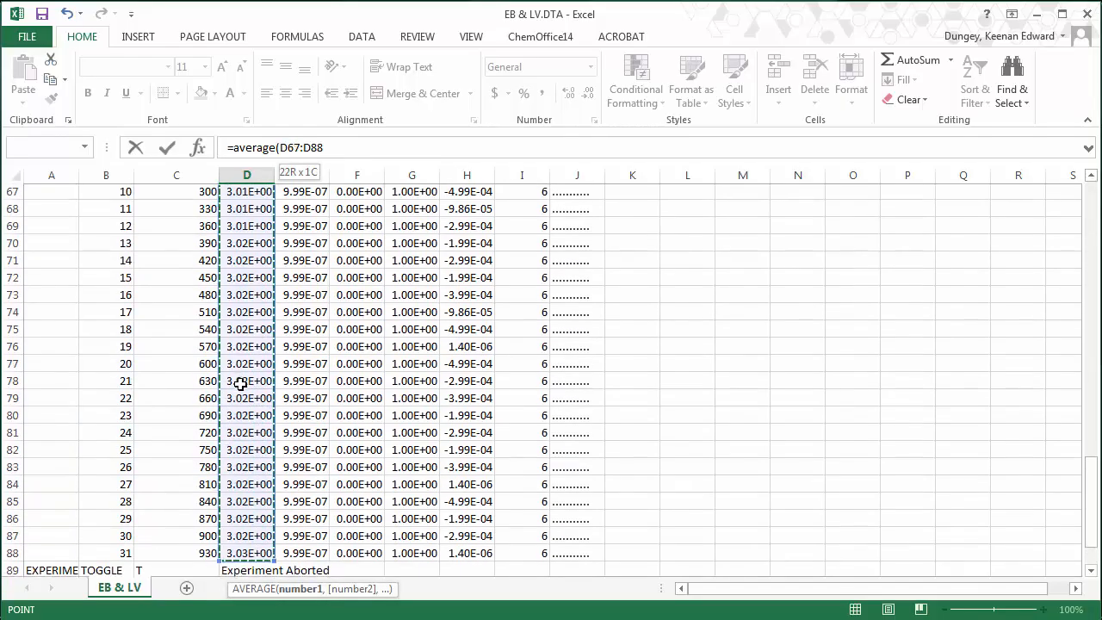
{"action": "key", "text": "shift+Up"}
{"action": "key", "text": "shift+Up"}
{"action": "key", "text": "shift+Up"}
{"action": "key", "text": "shift+Up"}
{"action": "key", "text": "shift+Up"}
{"action": "key", "text": "shift+Up"}
{"action": "key", "text": "shift+Up"}
{"action": "key", "text": "shift+Up"}
{"action": "key", "text": "shift+Up"}
{"action": "key", "text": "shift+Up"}
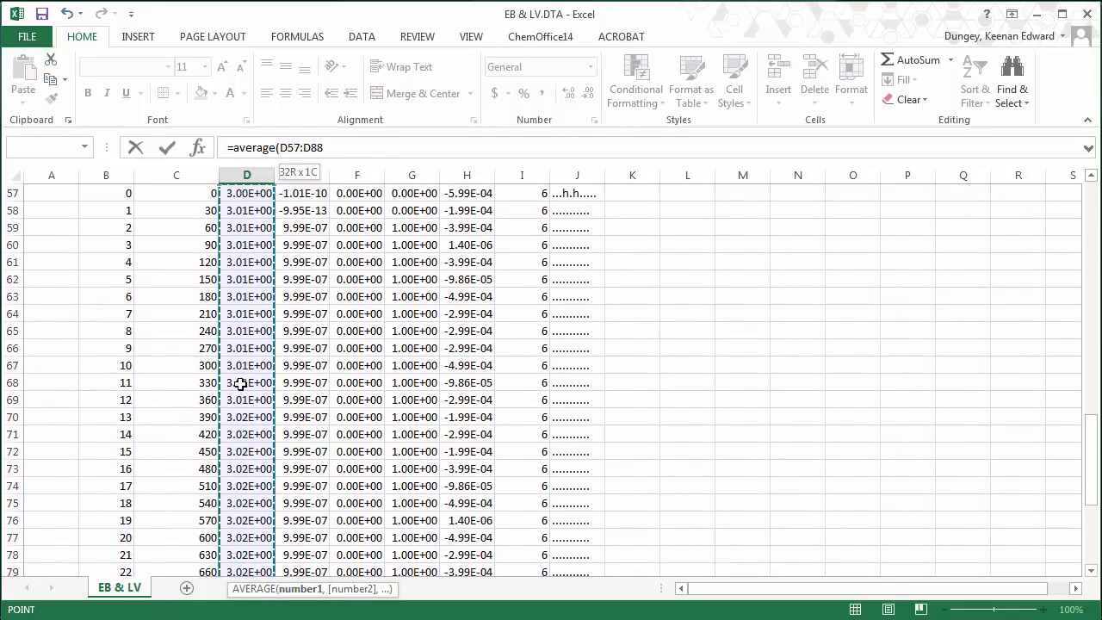
{"action": "key", "text": "shift+Up"}
{"action": "key", "text": "shift+Down"}
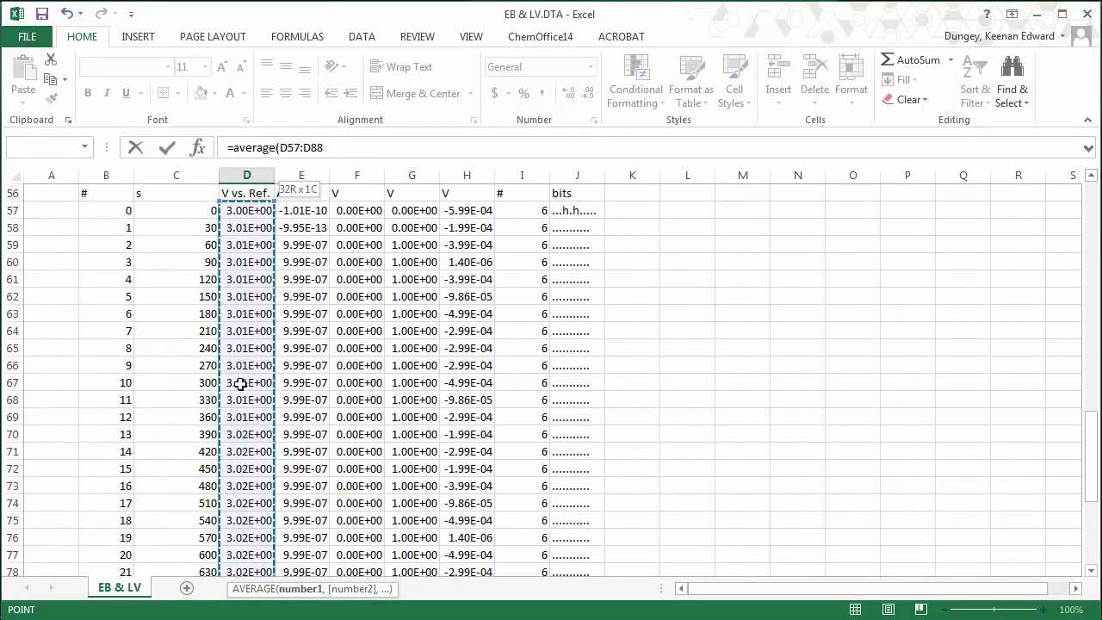
{"action": "key", "text": "Return"}
{"action": "key", "text": "Return"}
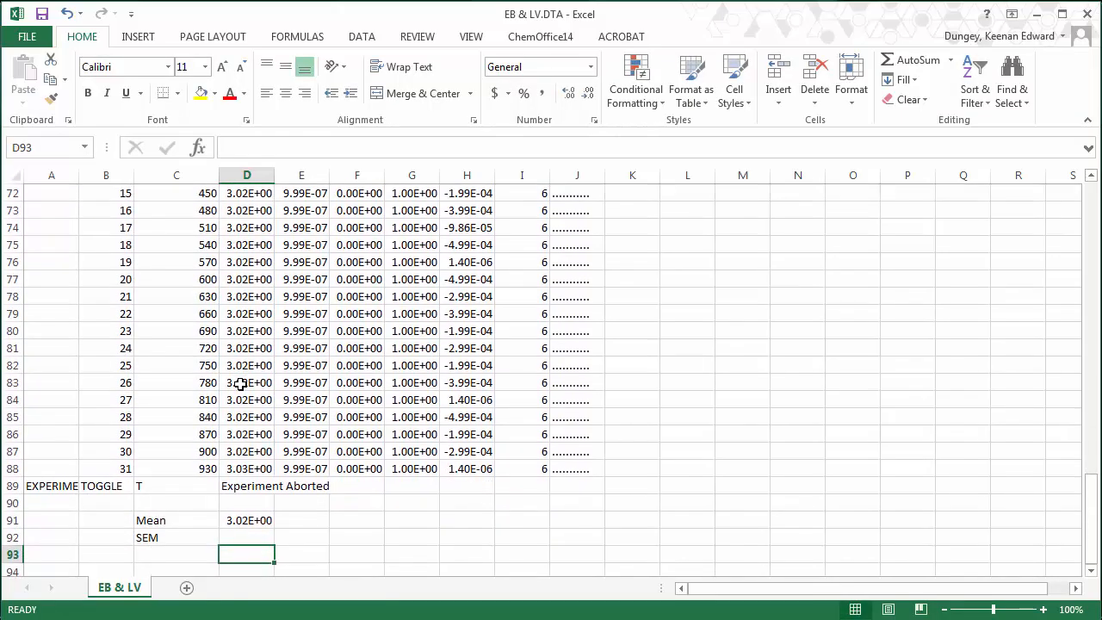
{"action": "key", "text": "Up"}
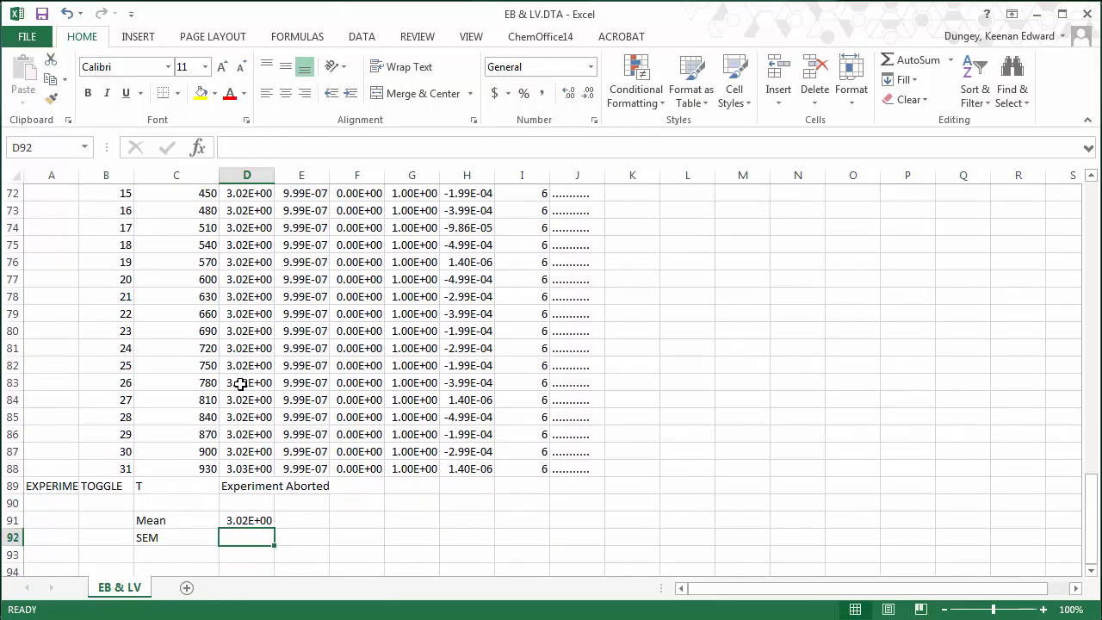
{"action": "type", "text": "="}
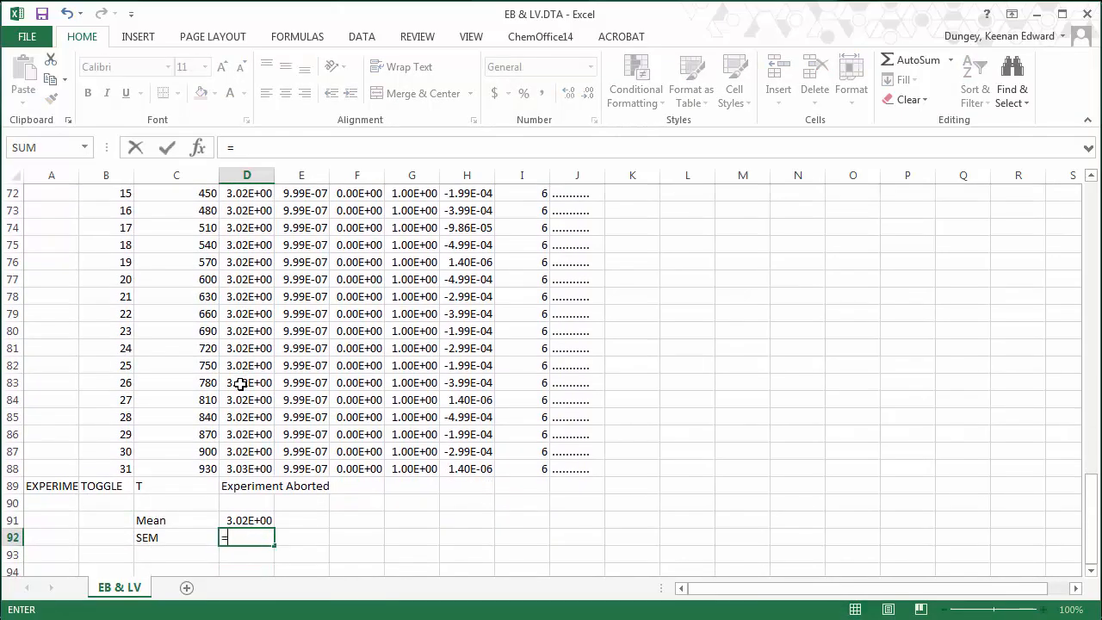
{"action": "type", "text": "(st"}
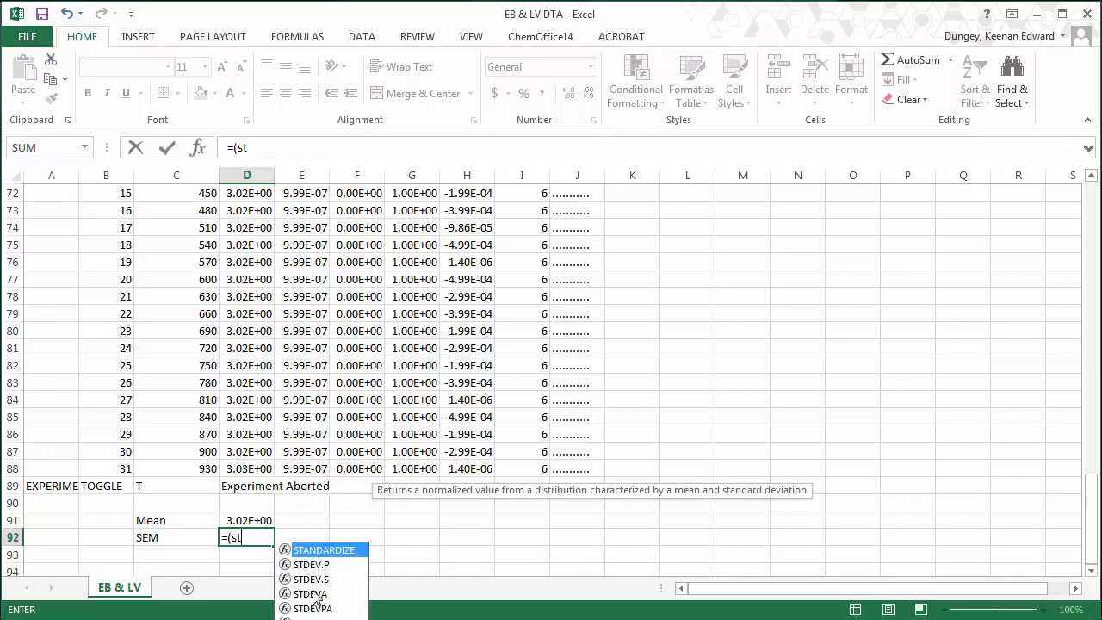
- Build the STDEV.P(D57:D88) numerator of the standard-error formula in D92
{"action": "double_click", "coordinate": [308, 564]}
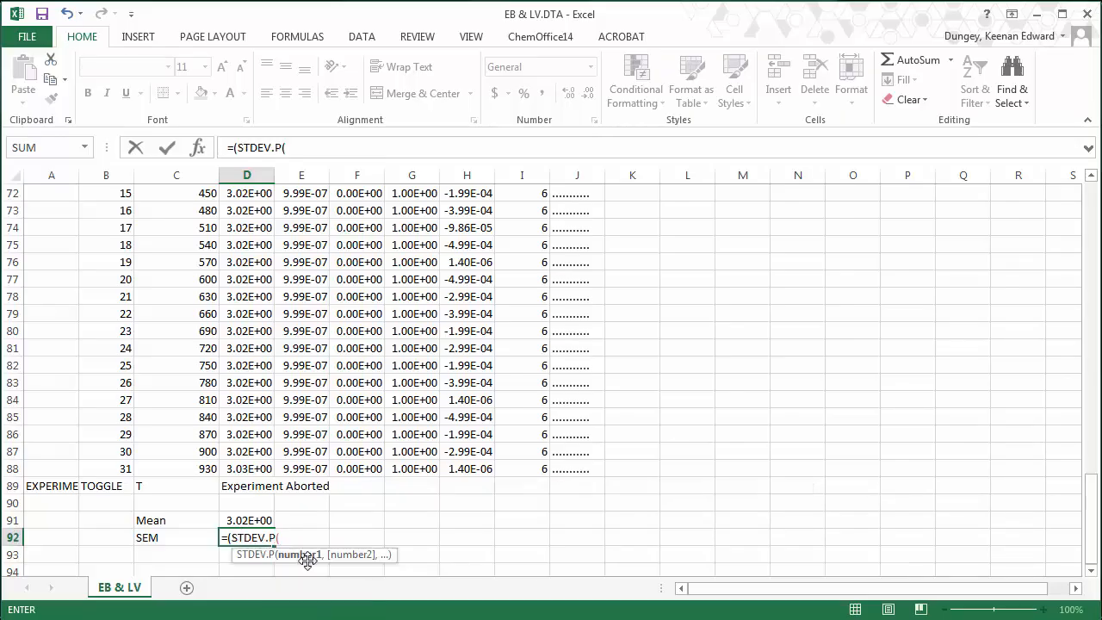
{"action": "left_click", "coordinate": [249, 468]}
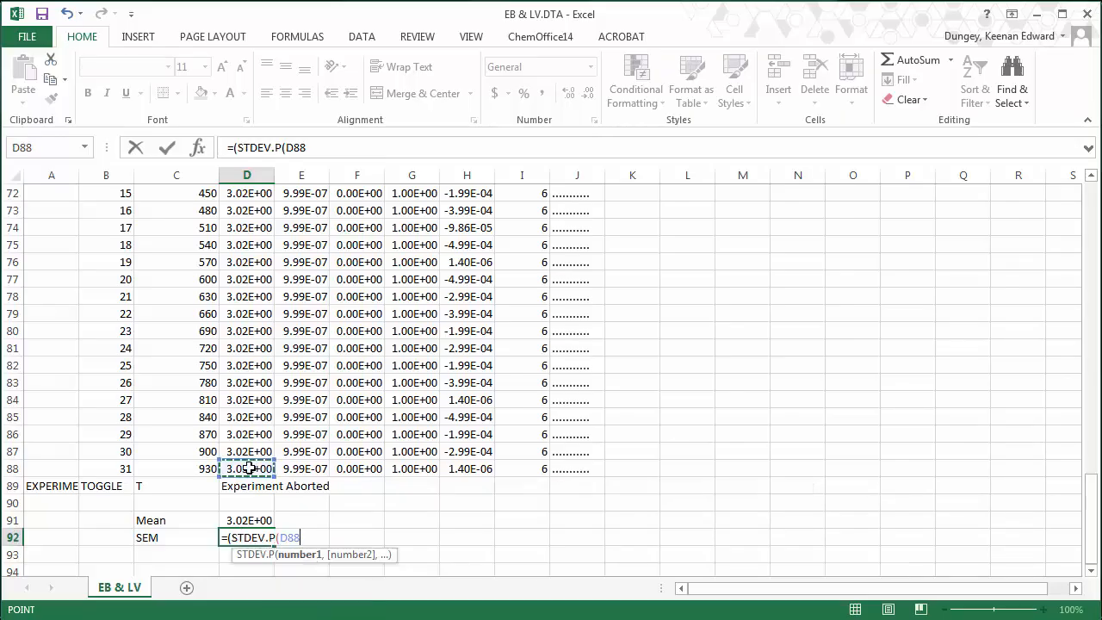
{"action": "key", "text": "shift+Up"}
{"action": "key", "text": "shift+Up"}
{"action": "key", "text": "shift+Up"}
{"action": "key", "text": "shift+Up"}
{"action": "key", "text": "shift+Up"}
{"action": "key", "text": "shift+Up"}
{"action": "key", "text": "shift+Up"}
{"action": "key", "text": "shift+Up"}
{"action": "key", "text": "shift+Up"}
{"action": "key", "text": "shift+Up"}
{"action": "key", "text": "shift+Up"}
{"action": "key", "text": "shift+Up"}
{"action": "key", "text": "shift+Up"}
{"action": "key", "text": "shift+Up"}
{"action": "key", "text": "shift+Up"}
{"action": "key", "text": "shift+Up"}
{"action": "key", "text": "shift+Up"}
{"action": "key", "text": "shift+Up"}
{"action": "key", "text": "shift+Up"}
{"action": "key", "text": "shift+Up"}
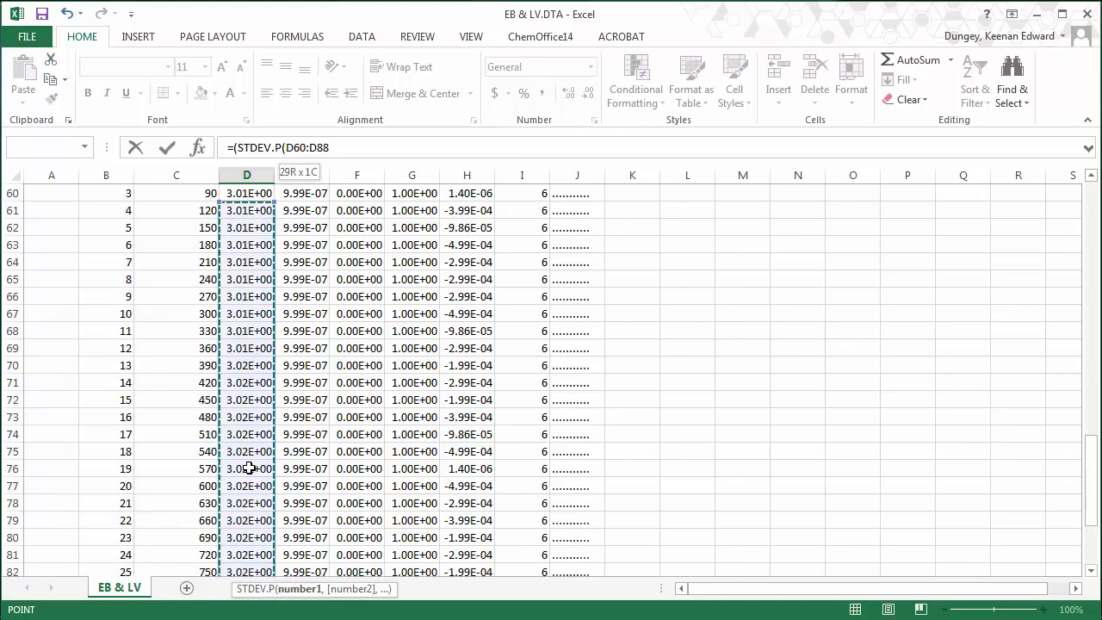
{"action": "key", "text": "shift+Down"}
{"action": "key", "text": "shift+Down"}
{"action": "key", "text": "shift+Down"}
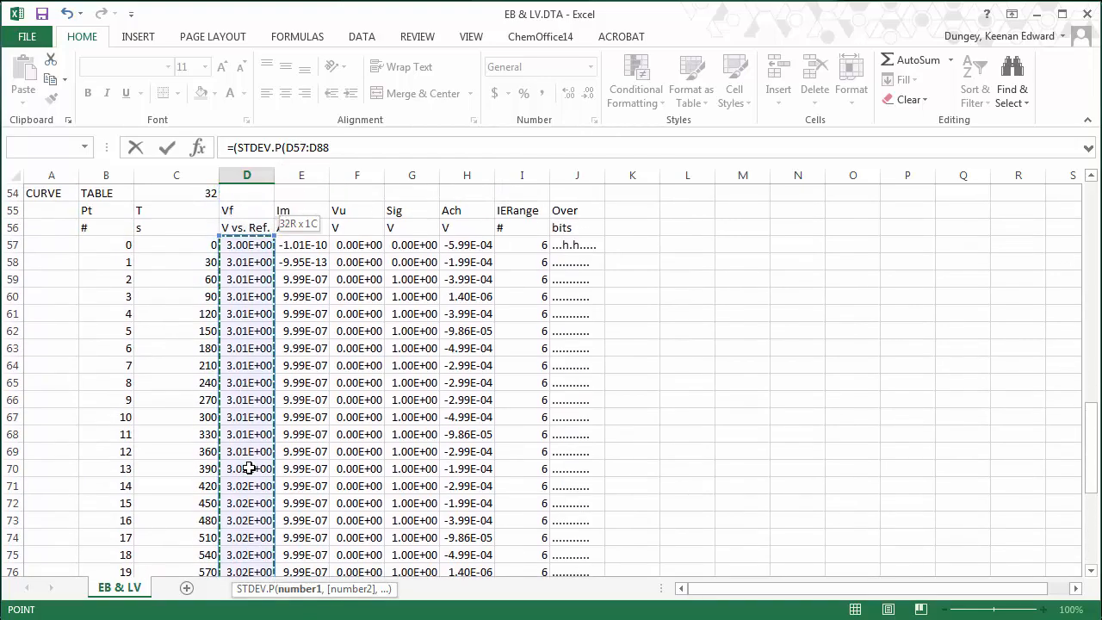
{"action": "type", "text": ")"}
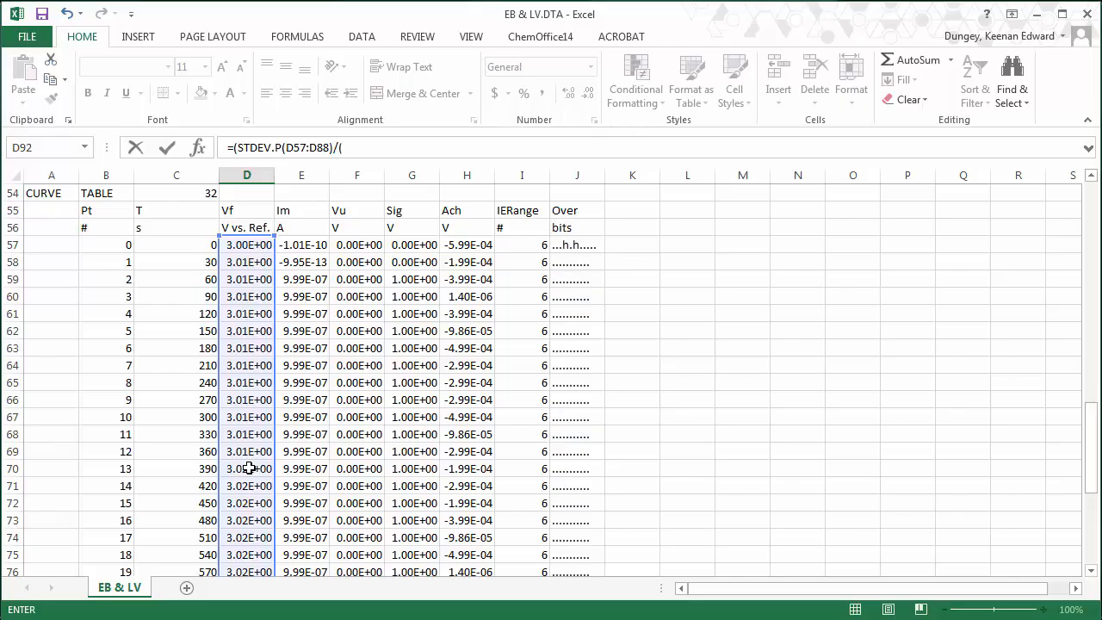
{"action": "type", "text": "/("}
{"action": "key", "text": "Down"}
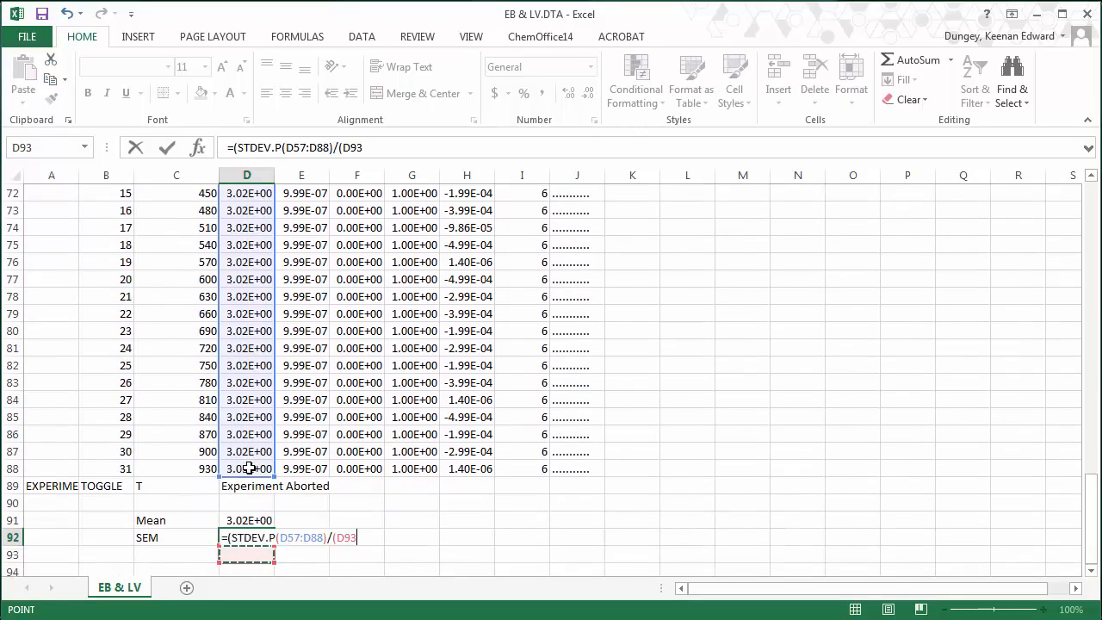
{"action": "key", "text": "Up"}
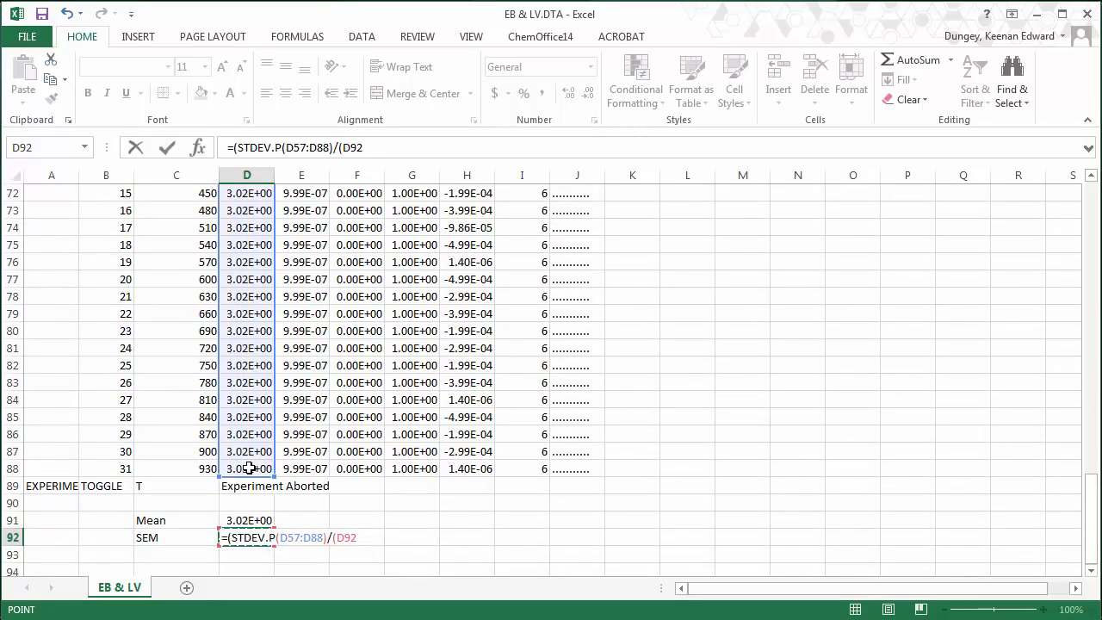
- Divide by the square root of COUNT(D57:D88) and accept Excel's correction, giving 0.00107
{"action": "left_click", "coordinate": [376, 147]}
{"action": "key", "text": "BackSpace"}
{"action": "key", "text": "BackSpace"}
{"action": "key", "text": "BackSpace"}
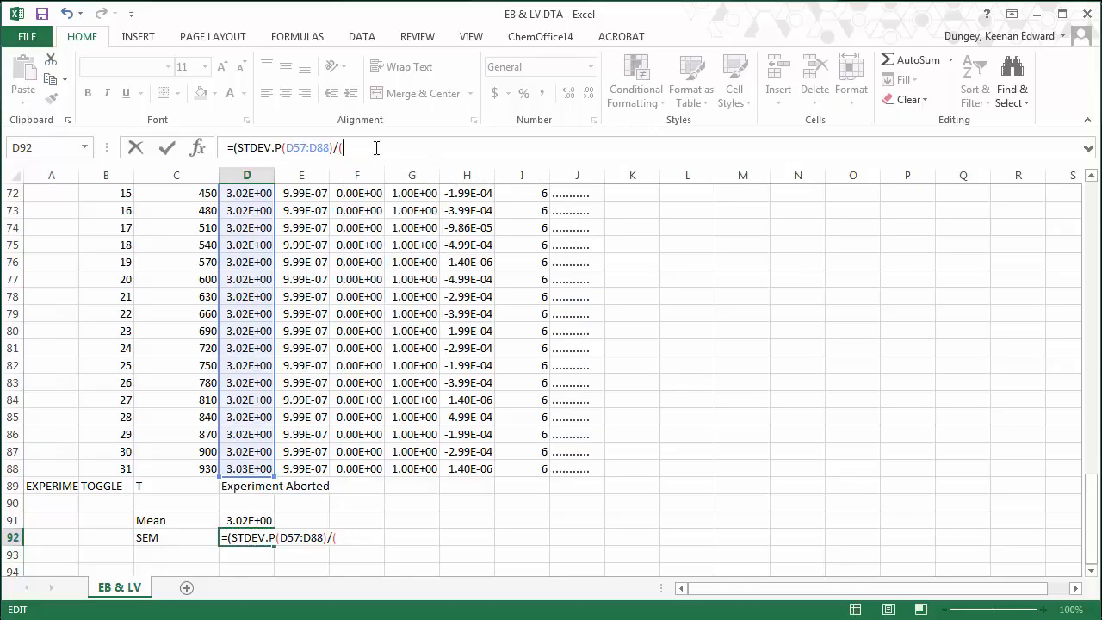
{"action": "type", "text": "count"}
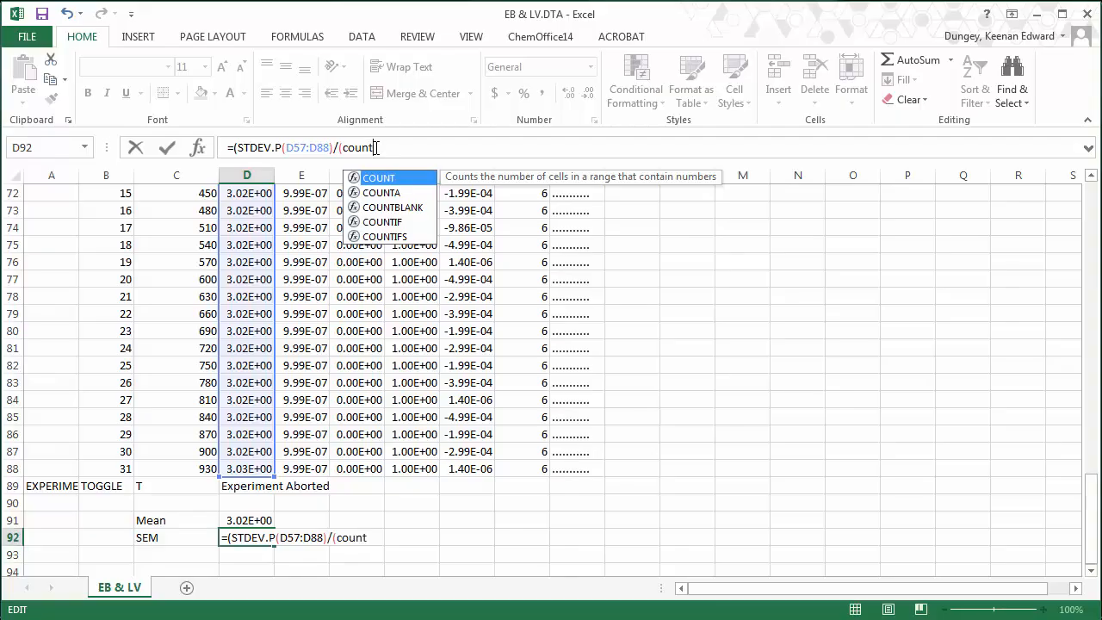
{"action": "type", "text": "("}
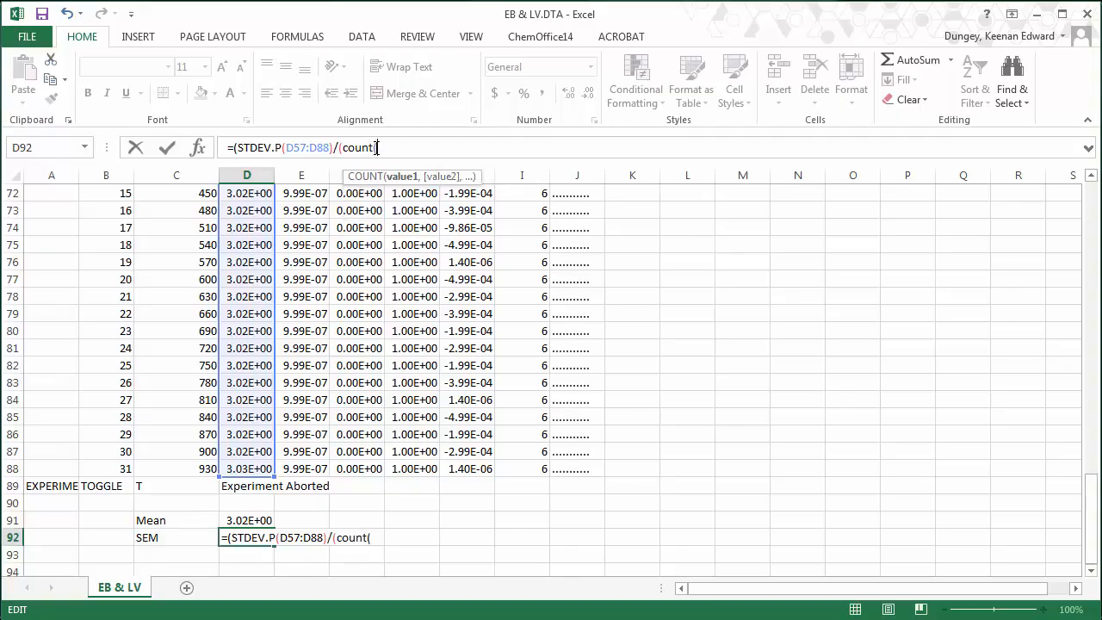
{"action": "left_click", "coordinate": [242, 467]}
{"action": "key", "text": "shift+Up"}
{"action": "key", "text": "shift+Up"}
{"action": "key", "text": "shift+Up"}
{"action": "key", "text": "shift+Up"}
{"action": "key", "text": "shift+Up"}
{"action": "key", "text": "shift+Up"}
{"action": "key", "text": "shift+Up"}
{"action": "key", "text": "shift+Up"}
{"action": "key", "text": "shift+Up"}
{"action": "key", "text": "shift+Up"}
{"action": "key", "text": "shift+Up"}
{"action": "key", "text": "shift+Up"}
{"action": "key", "text": "shift+Up"}
{"action": "key", "text": "shift+Up"}
{"action": "key", "text": "shift+Up"}
{"action": "key", "text": "shift+Up"}
{"action": "key", "text": "shift+Up"}
{"action": "key", "text": "shift+Up"}
{"action": "key", "text": "shift+Up"}
{"action": "key", "text": "shift+Up"}
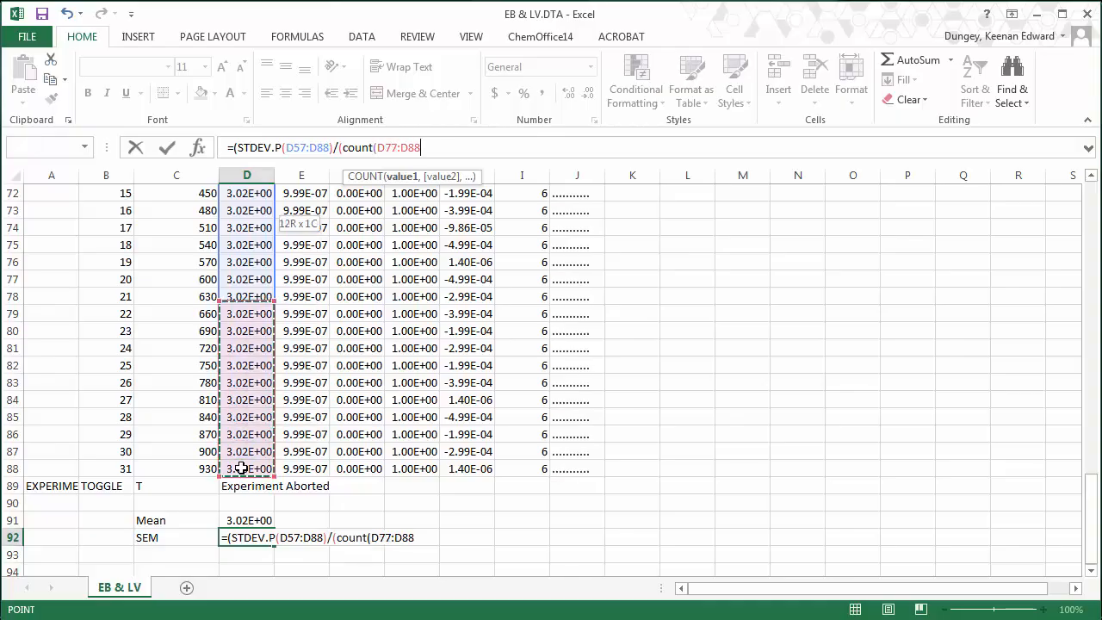
{"action": "key", "text": "shift+Up"}
{"action": "key", "text": "shift+Up"}
{"action": "key", "text": "shift+Up"}
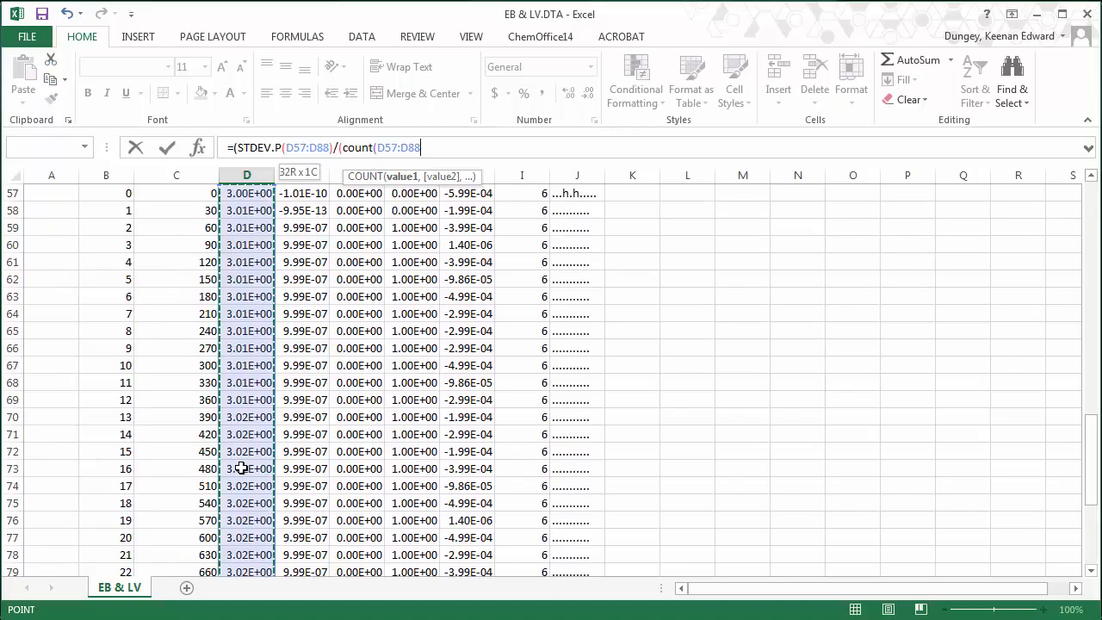
{"action": "type", "text": "))^(1/2"}
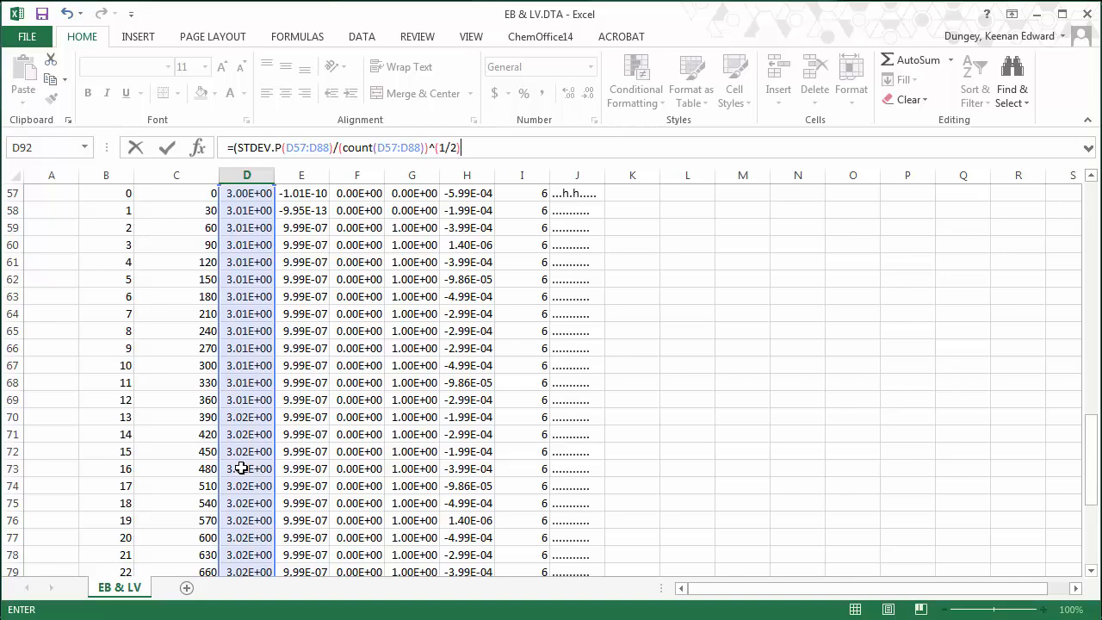
{"action": "key", "text": "Return"}
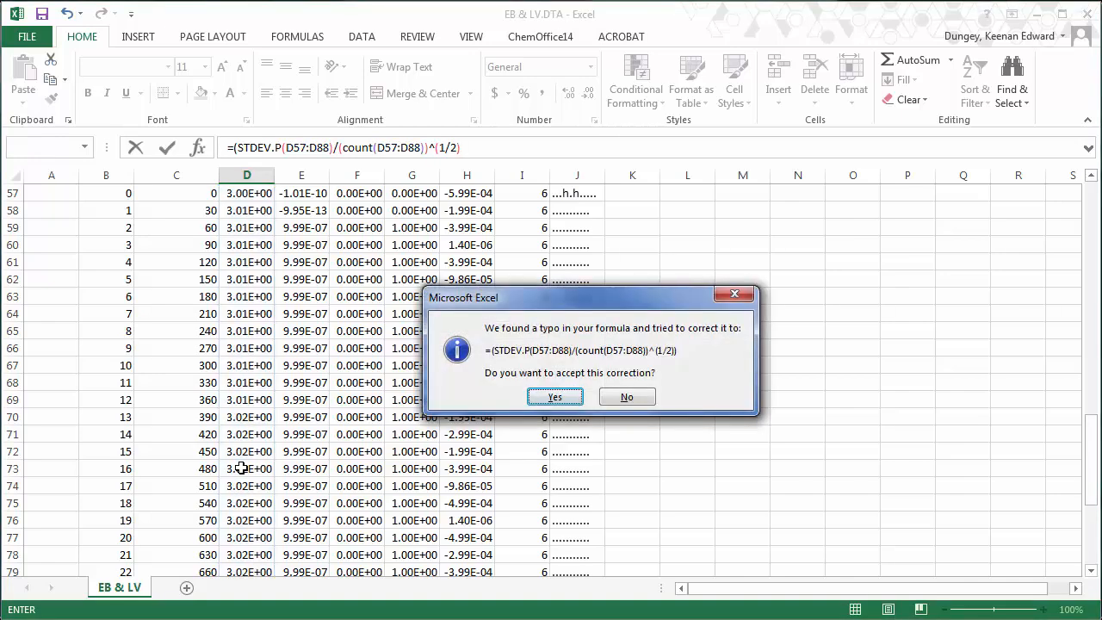
{"action": "left_click", "coordinate": [561, 398]}
{"action": "key", "text": "Up"}
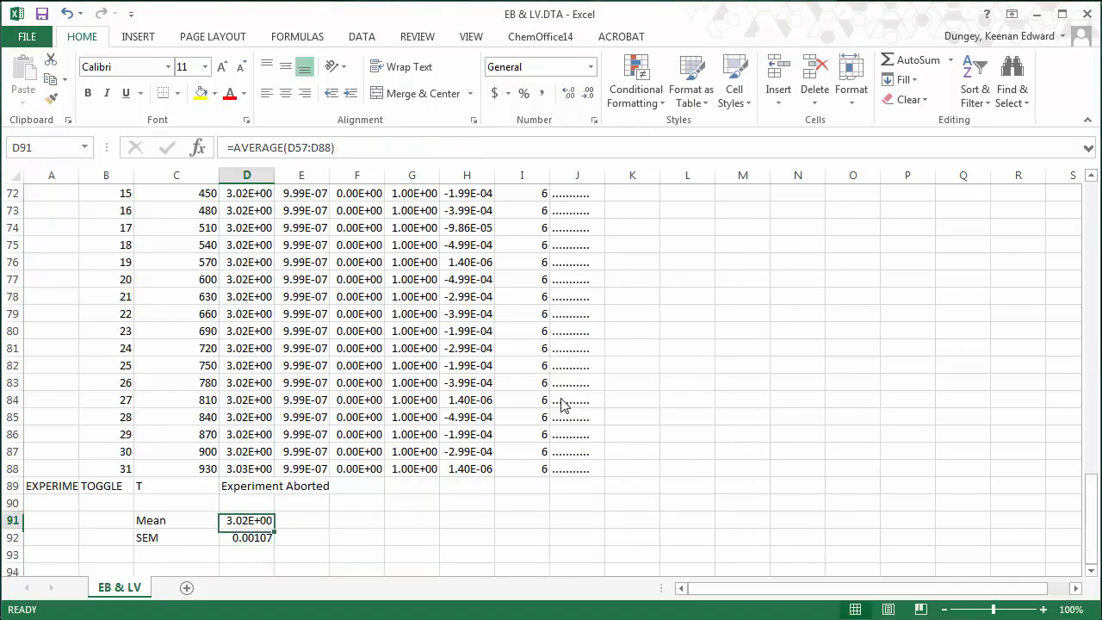
{"action": "key", "text": "Down"}
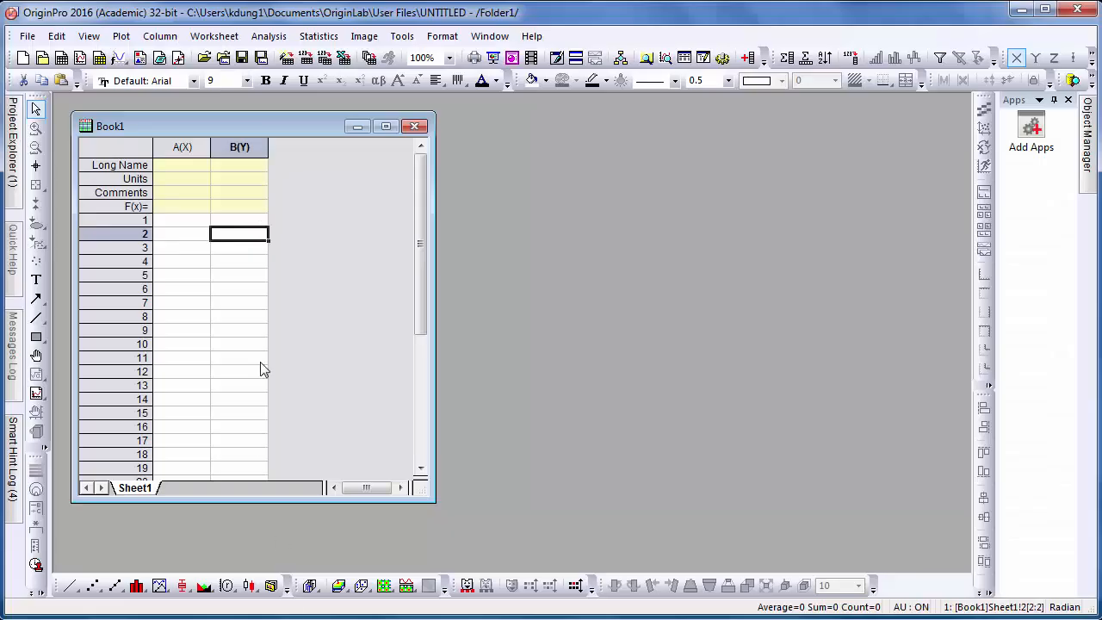
- Give column A the long name Temp with units K
{"action": "left_click", "coordinate": [181, 165]}
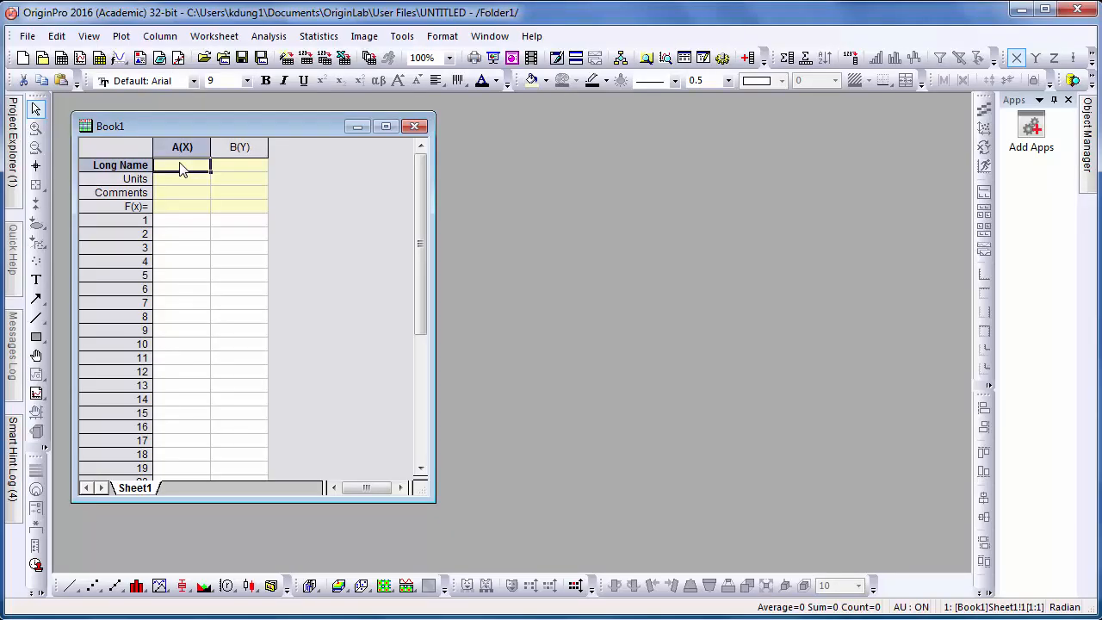
{"action": "type", "text": "Tem"}
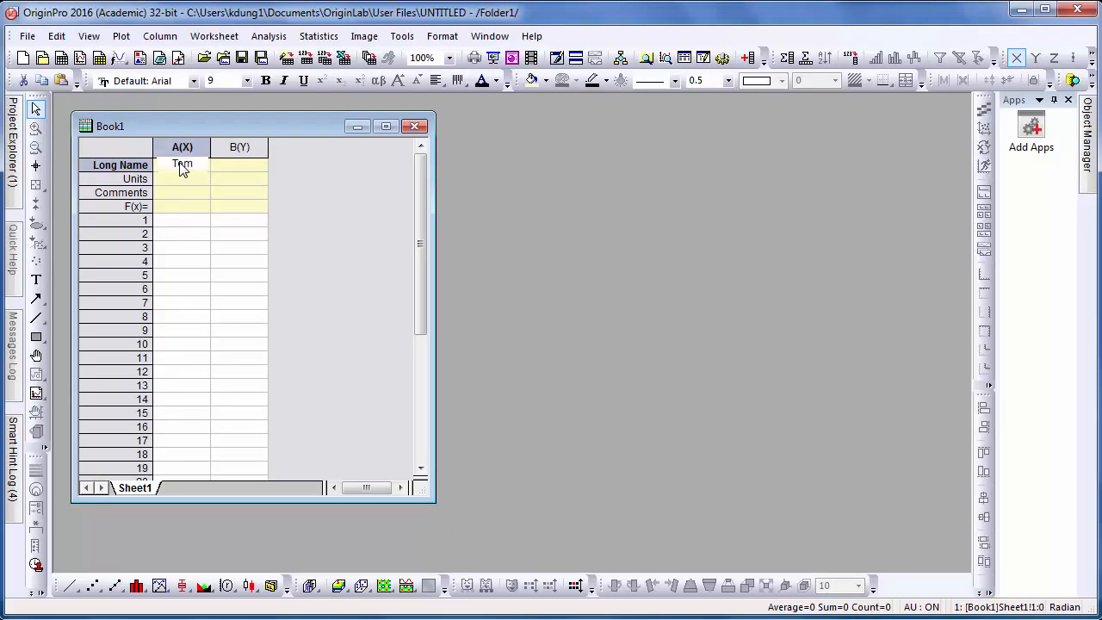
{"action": "type", "text": "p"}
{"action": "key", "text": "Return"}
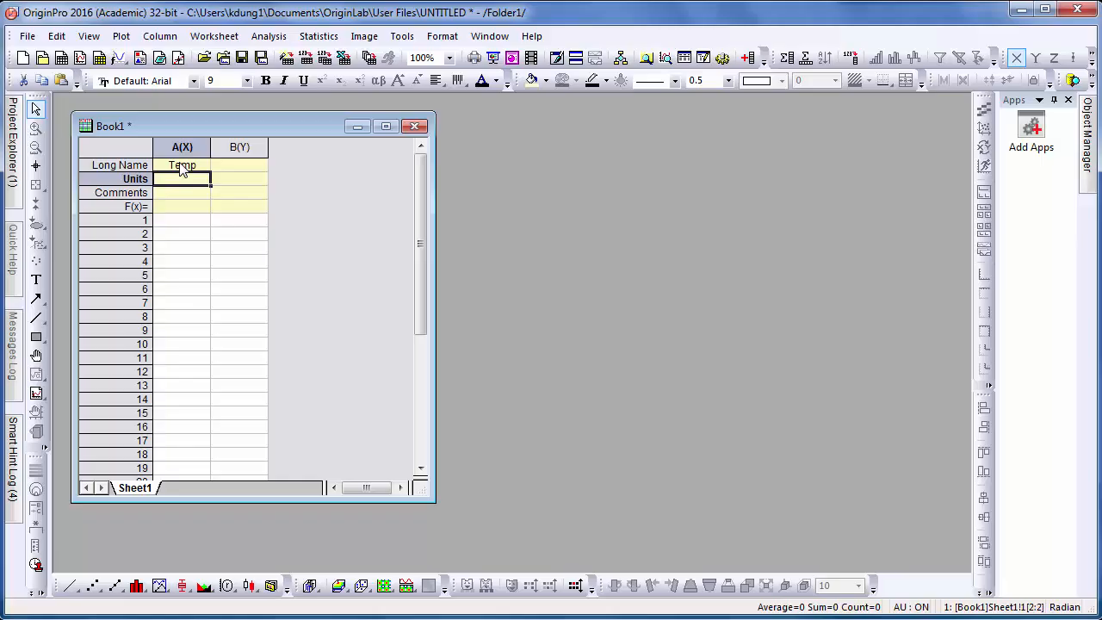
{"action": "left_click", "coordinate": [182, 177]}
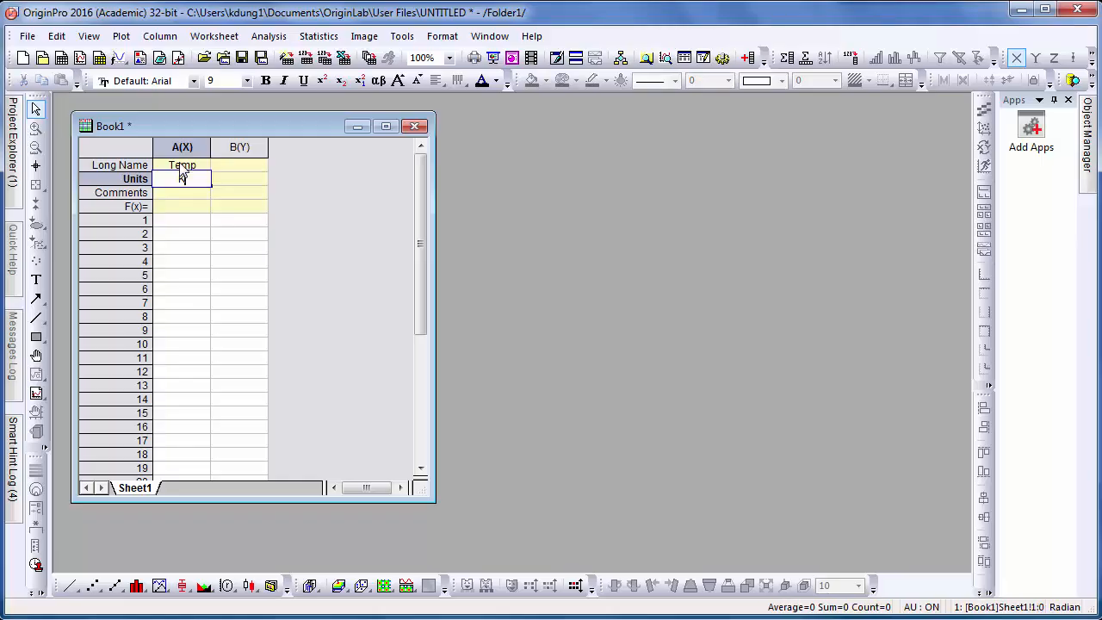
{"action": "key", "text": "Return"}
{"action": "key", "text": "Up"}
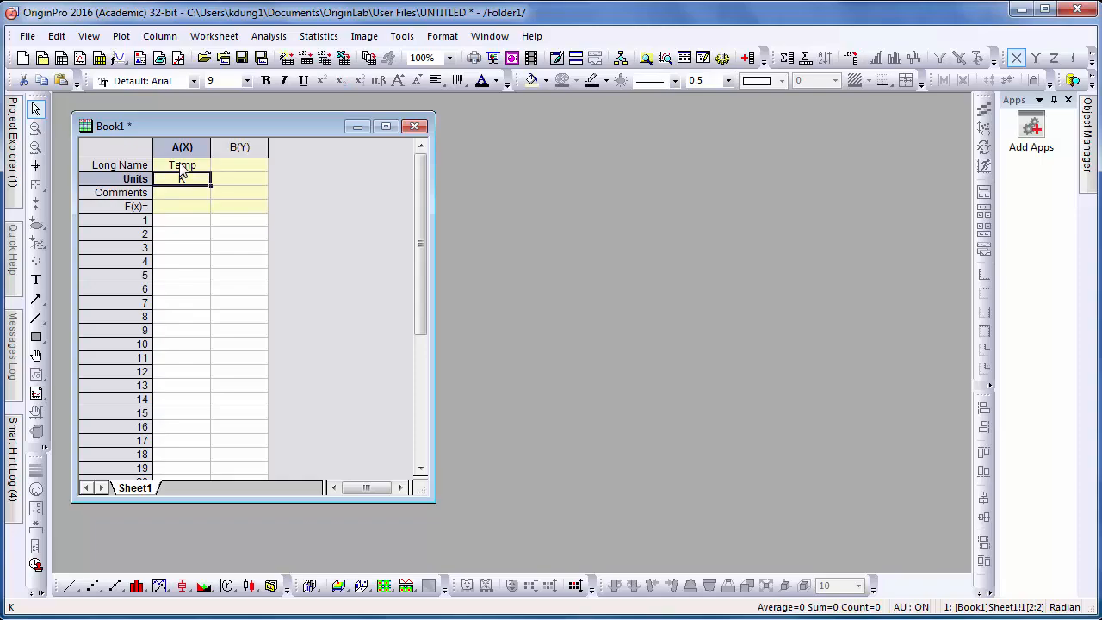
- Give column B the long name EMF with units V
{"action": "key", "text": "Right"}
{"action": "key", "text": "Up"}
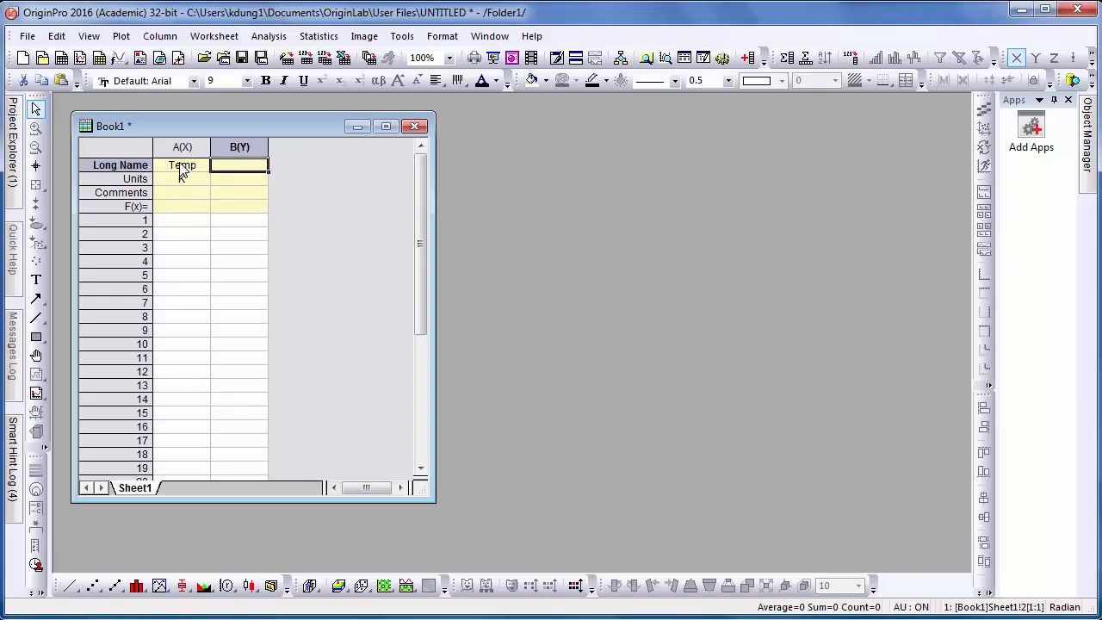
{"action": "type", "text": "V"}
{"action": "key", "text": "BackSpace"}
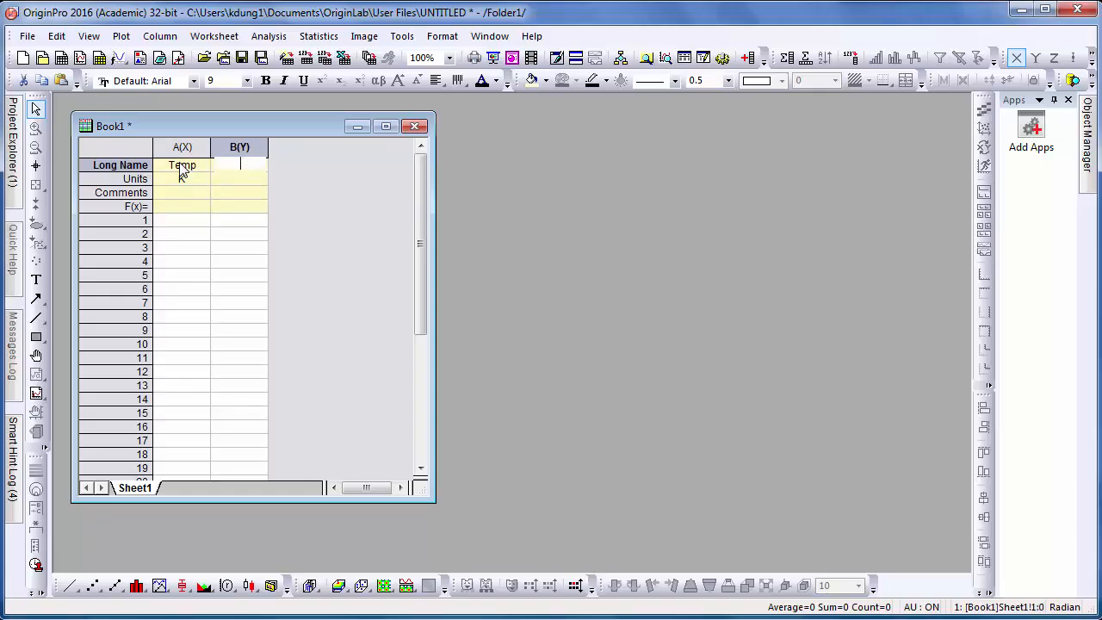
{"action": "type", "text": "EMF"}
{"action": "key", "text": "Return"}
{"action": "type", "text": "V"}
{"action": "key", "text": "Return"}
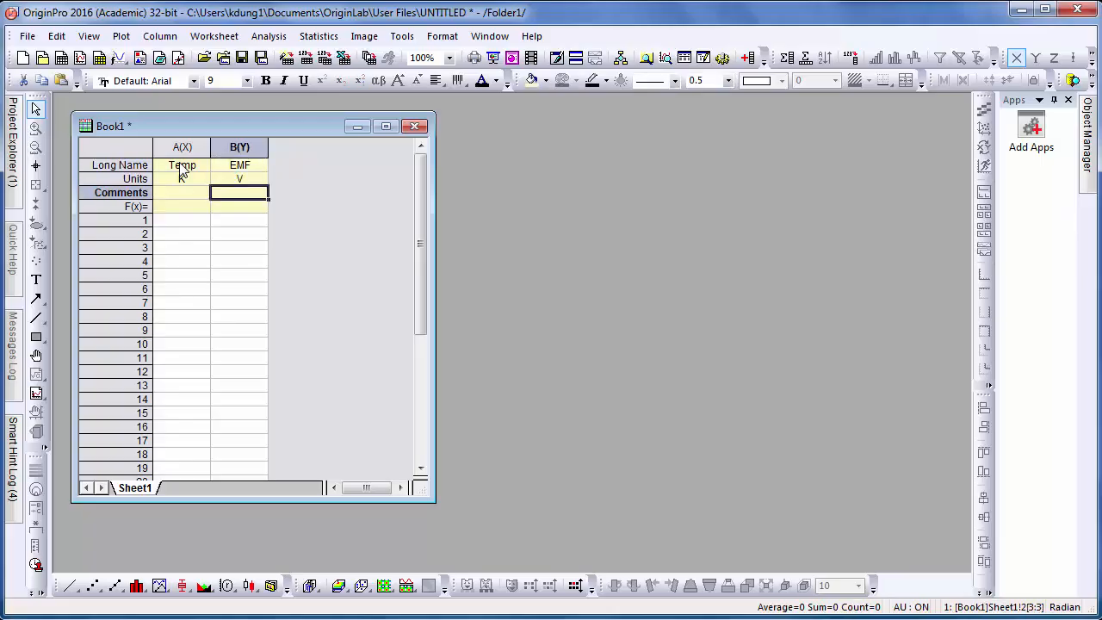
{"action": "key", "text": "Left"}
{"action": "key", "text": "Down"}
{"action": "key", "text": "Down"}
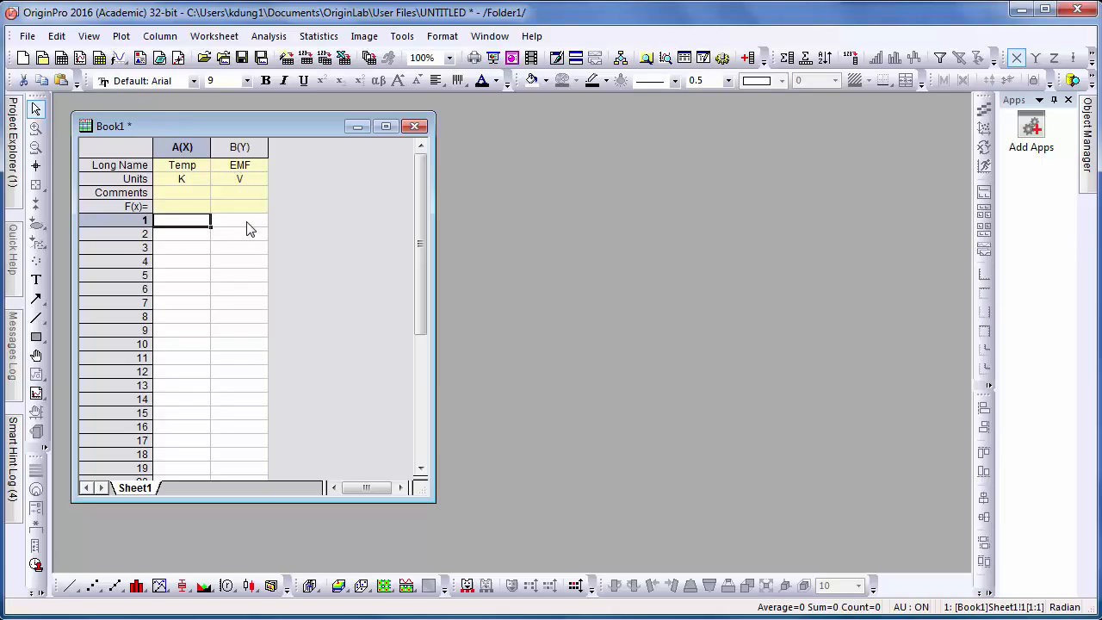
- Add 2 new columns to the end of the Book1 worksheet
{"action": "left_click", "coordinate": [242, 147]}
{"action": "left_click", "coordinate": [159, 36]}
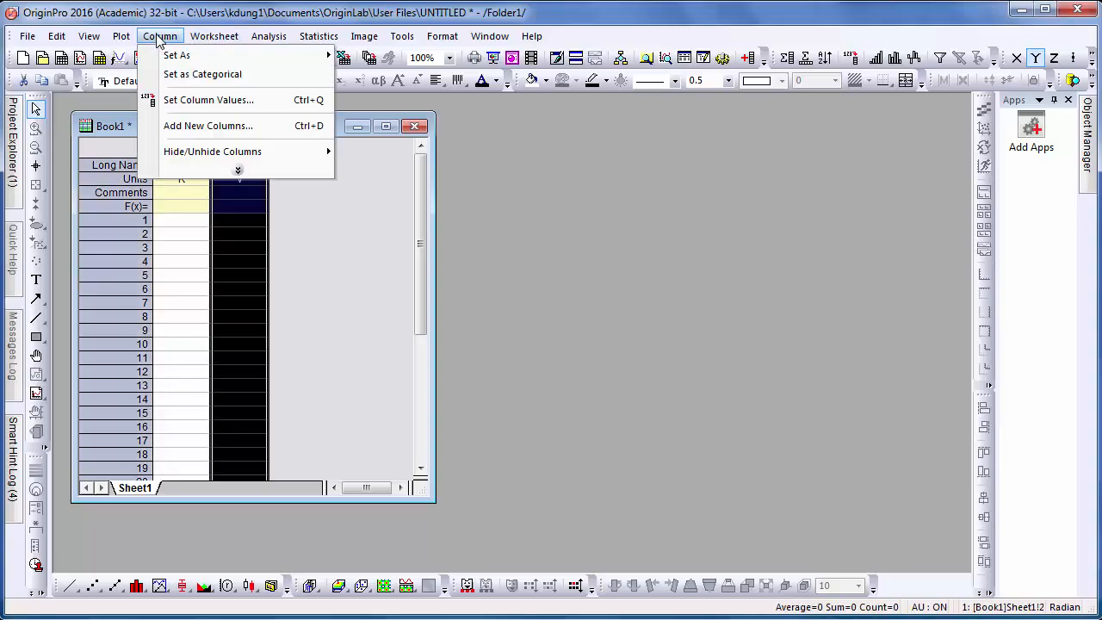
{"action": "left_click", "coordinate": [186, 127]}
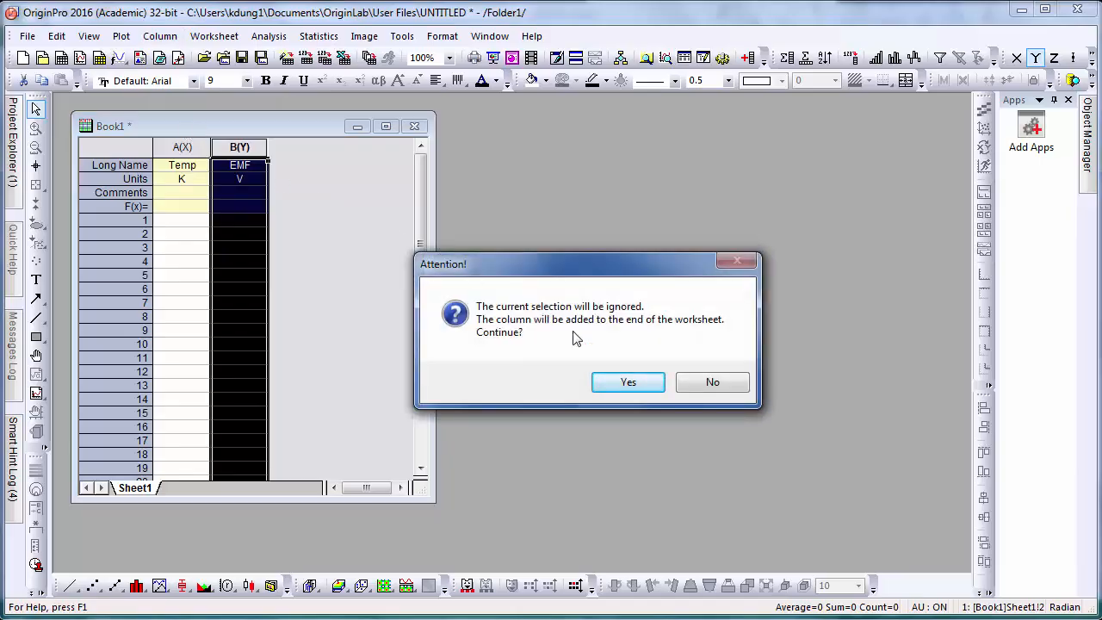
{"action": "left_click", "coordinate": [623, 380]}
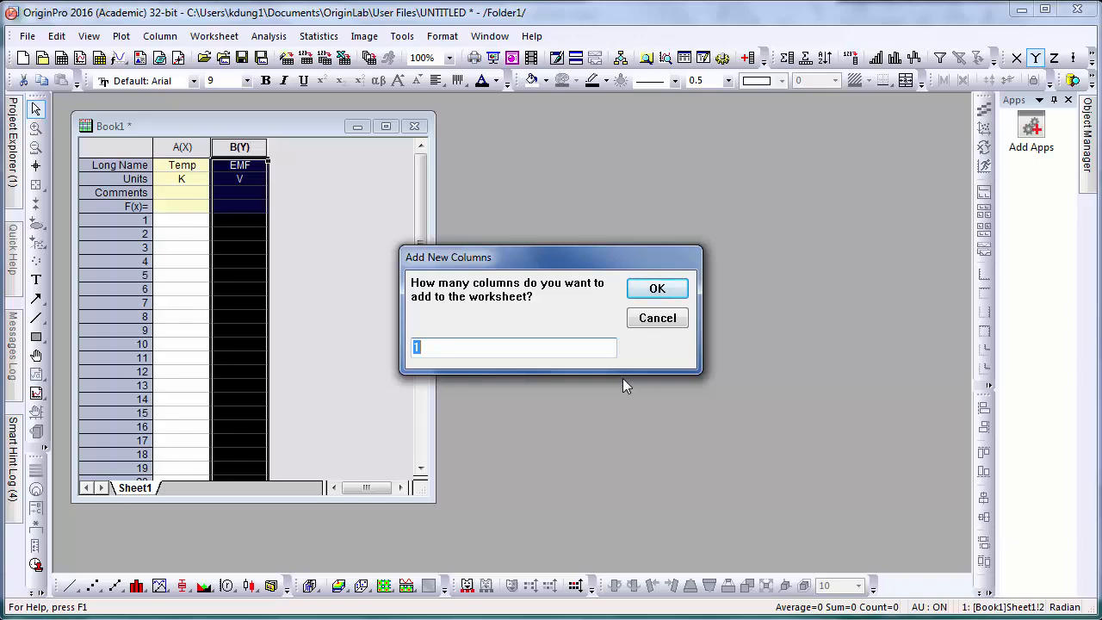
{"action": "type", "text": "2"}
{"action": "key", "text": "Return"}
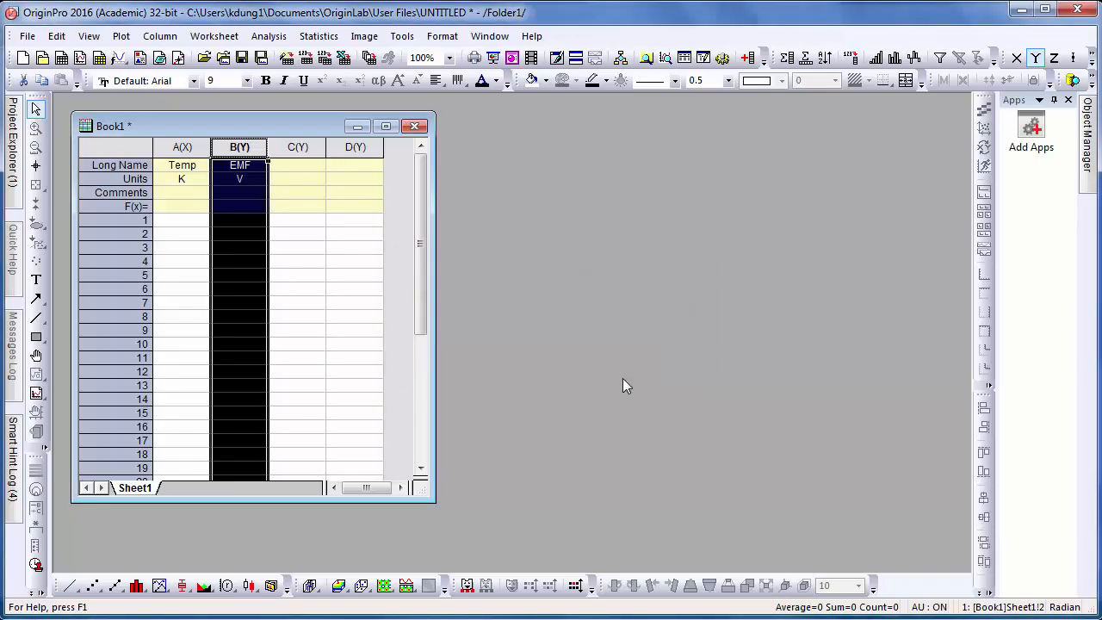
- Move the new column C one position left, between Temp and EMF
{"action": "left_click", "coordinate": [296, 148]}
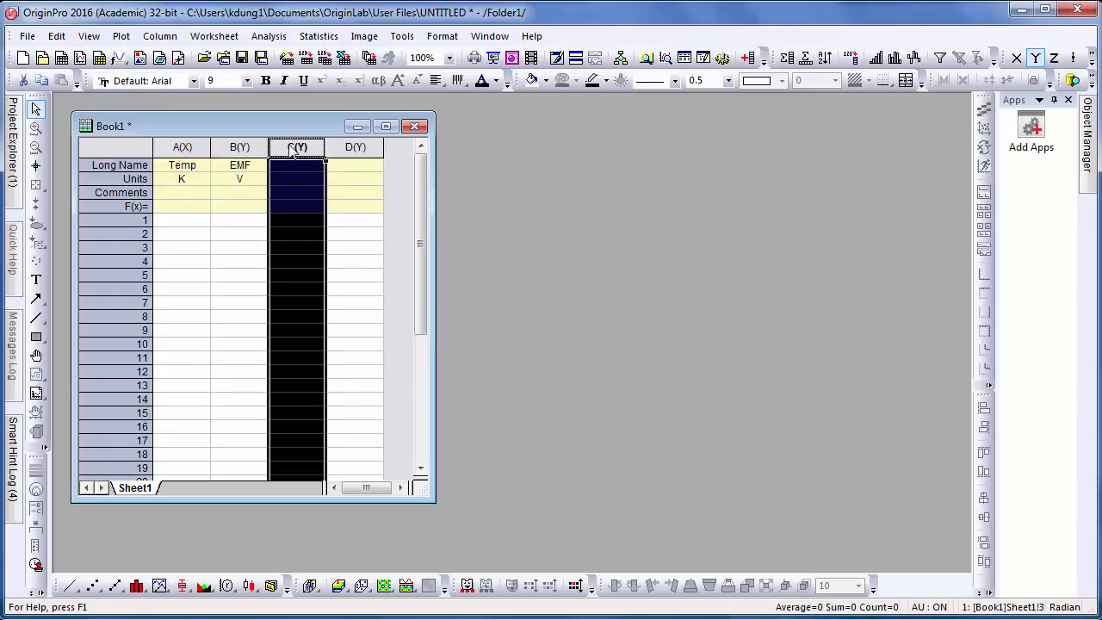
{"action": "left_click", "coordinate": [160, 36]}
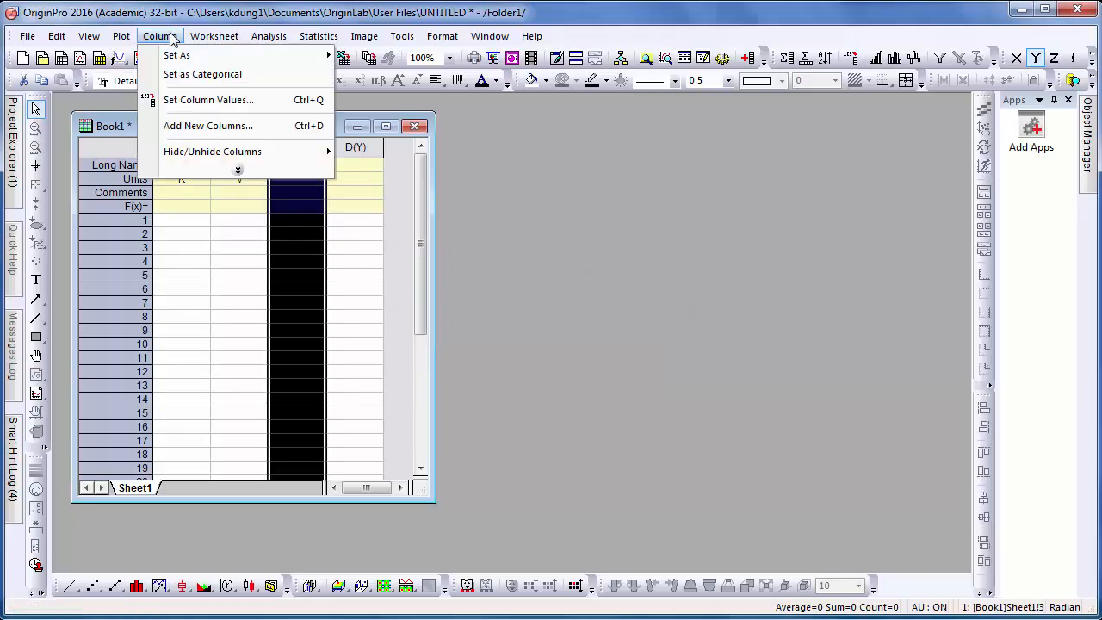
{"action": "left_click", "coordinate": [204, 173]}
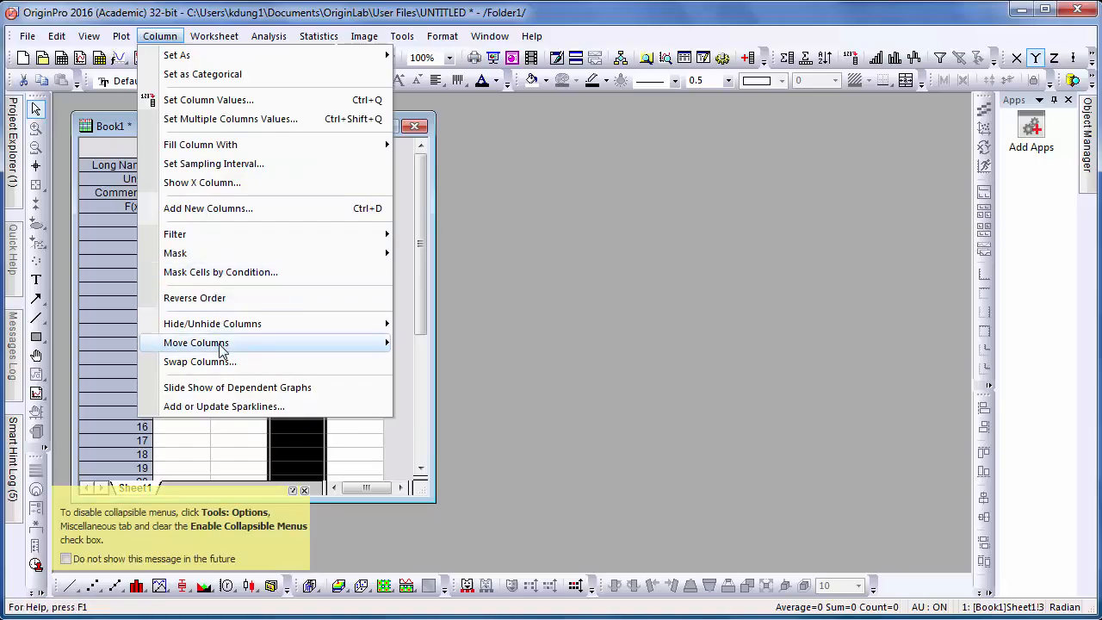
{"action": "mouse_move", "coordinate": [222, 348]}
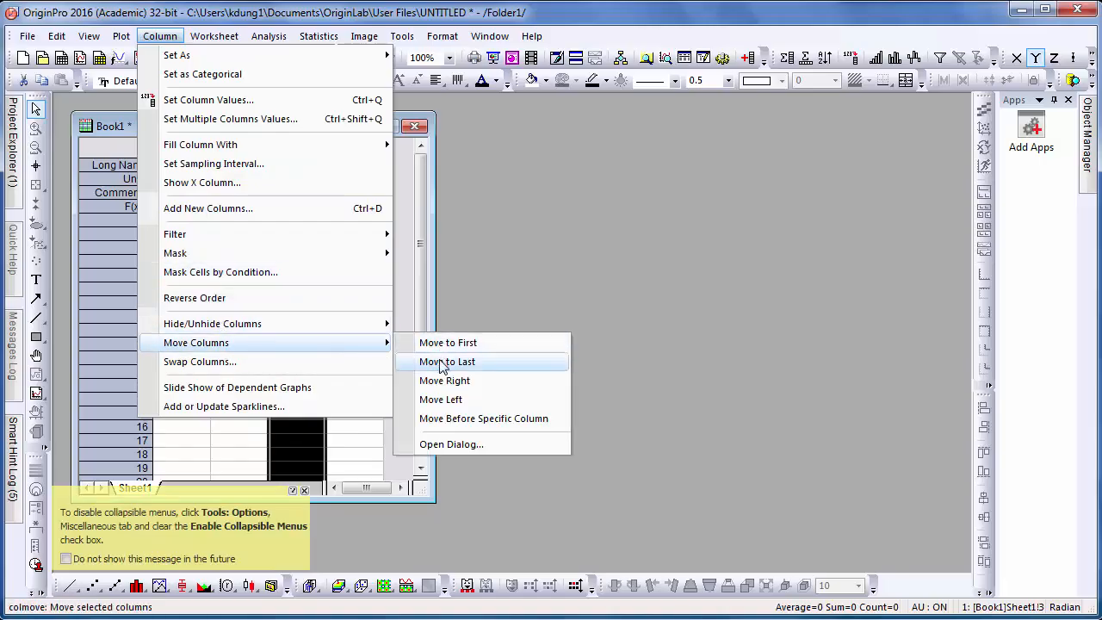
{"action": "left_click", "coordinate": [449, 401]}
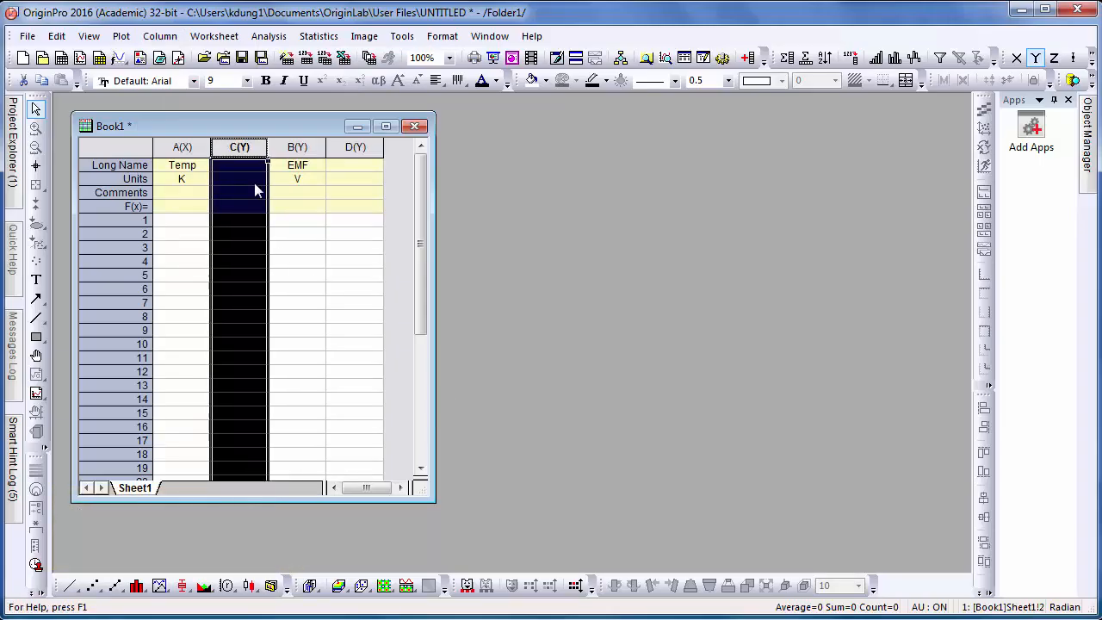
- Set column C's plot designation to X Error in its Column Properties
{"action": "double_click", "coordinate": [239, 148]}
{"action": "right_click", "coordinate": [241, 153]}
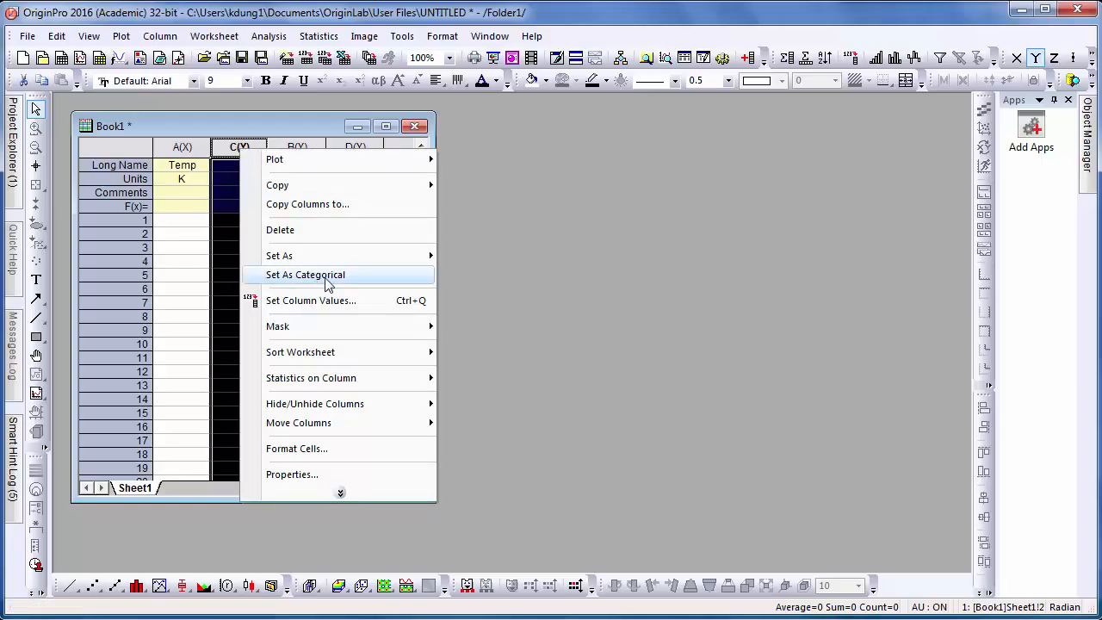
{"action": "left_click", "coordinate": [339, 475]}
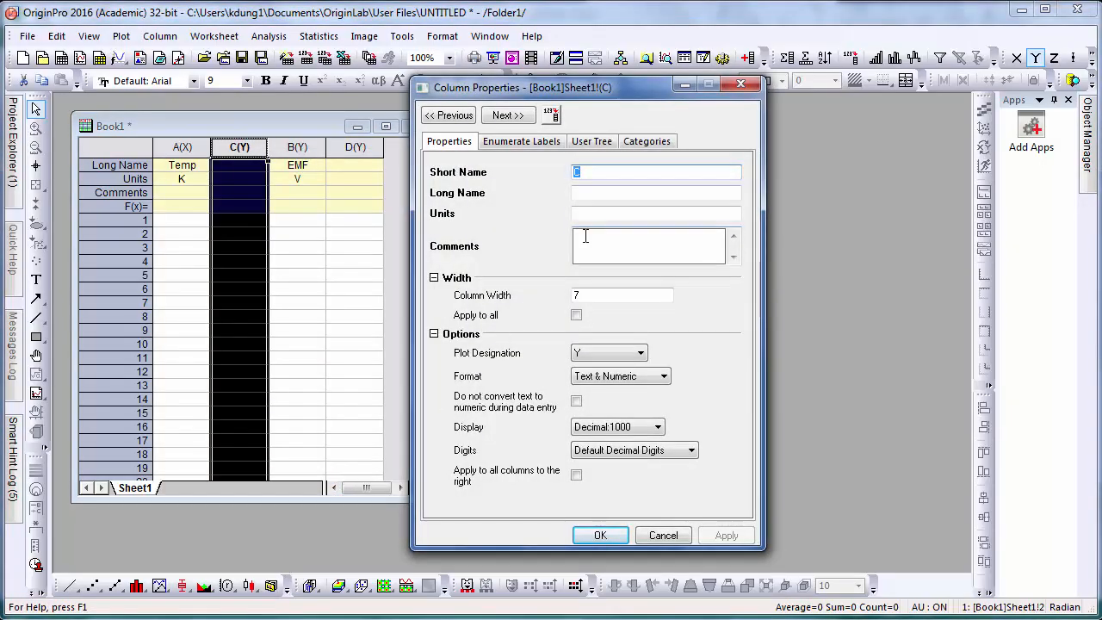
{"action": "left_click", "coordinate": [638, 353]}
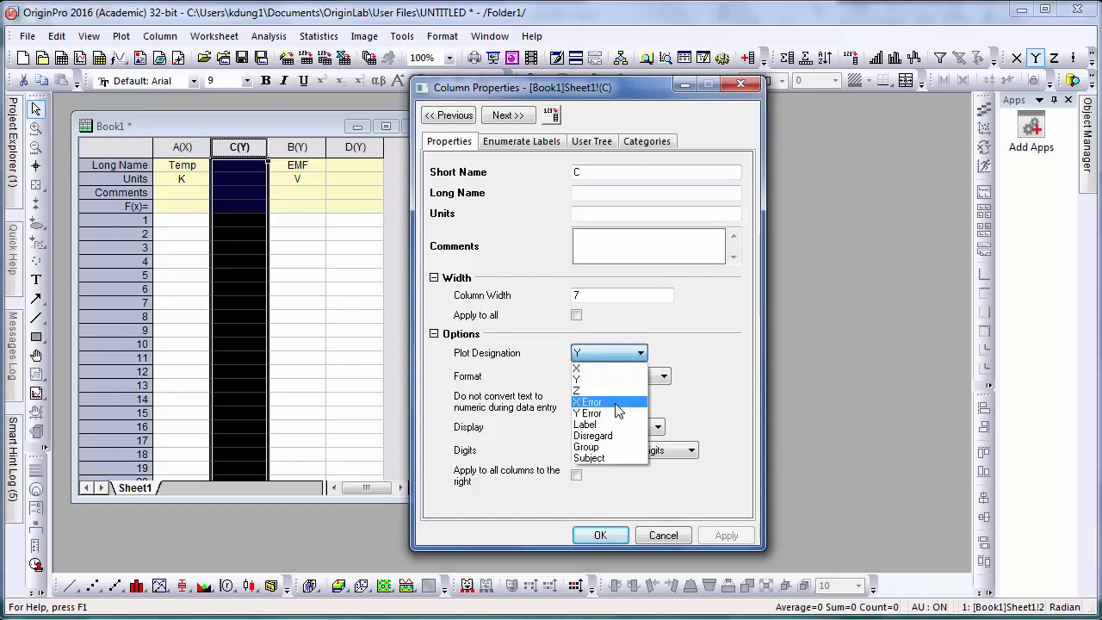
{"action": "left_click", "coordinate": [614, 404]}
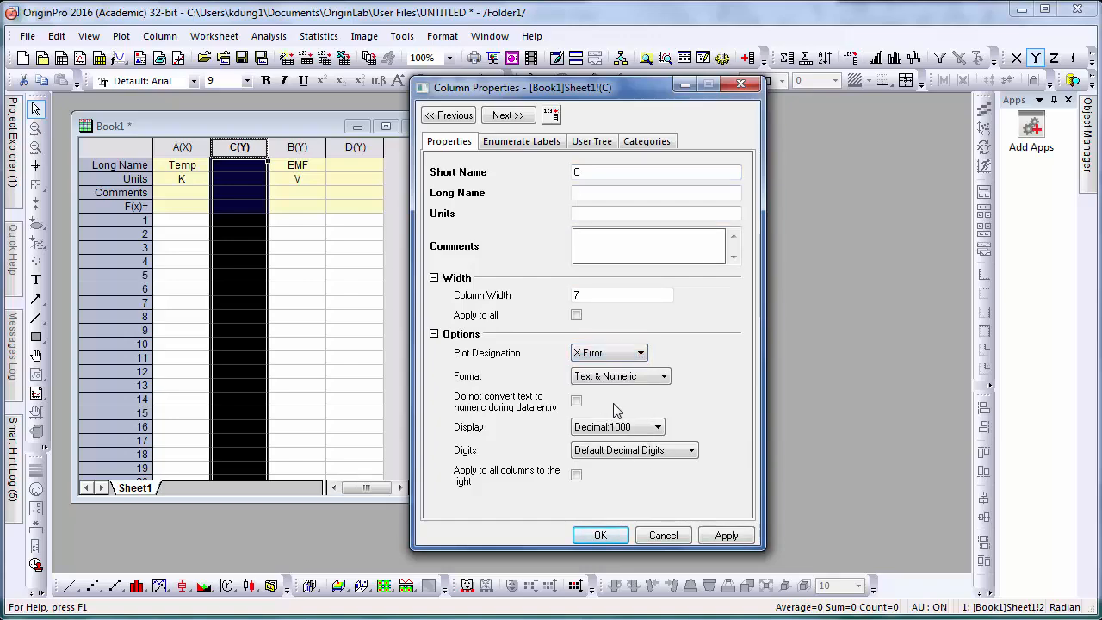
{"action": "left_click", "coordinate": [600, 535]}
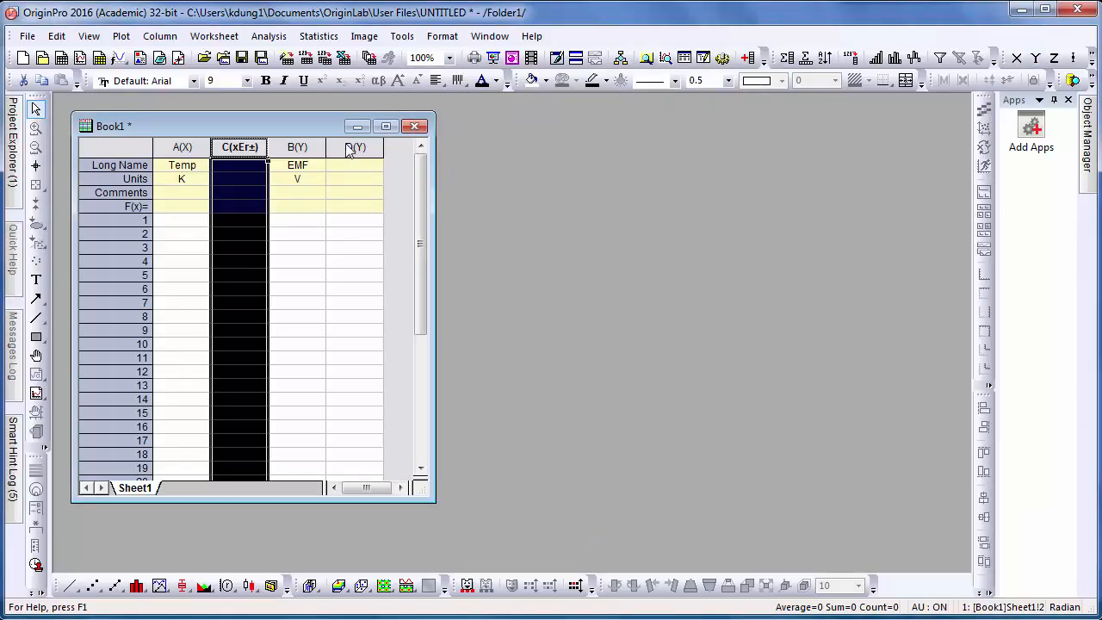
- Set column D's plot designation to Y Error in its Column Properties
{"action": "left_click", "coordinate": [351, 148]}
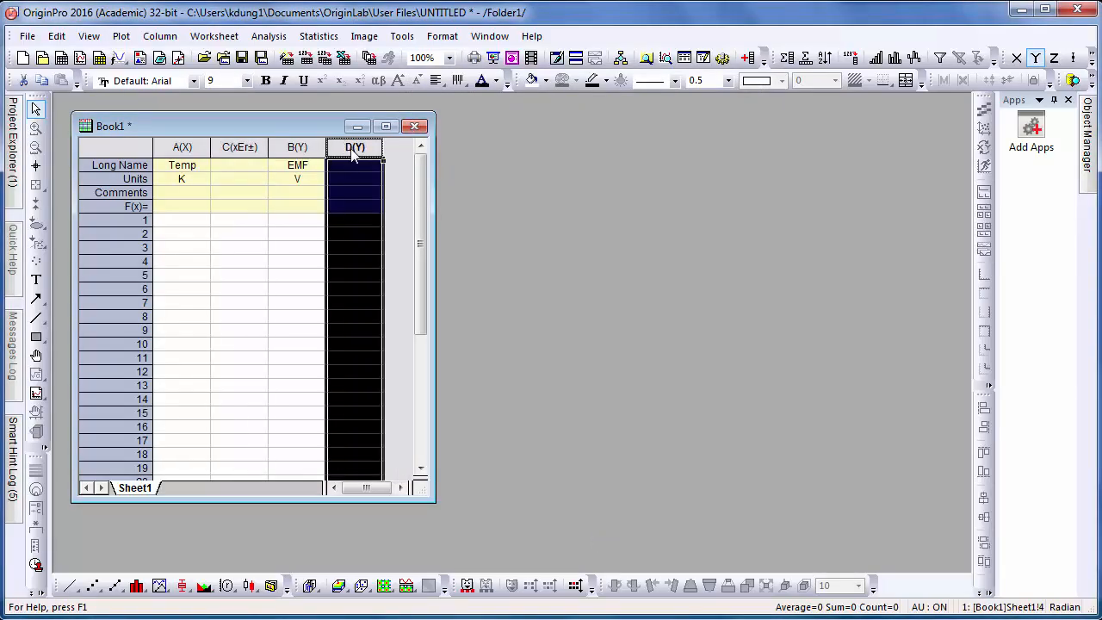
{"action": "right_click", "coordinate": [352, 153]}
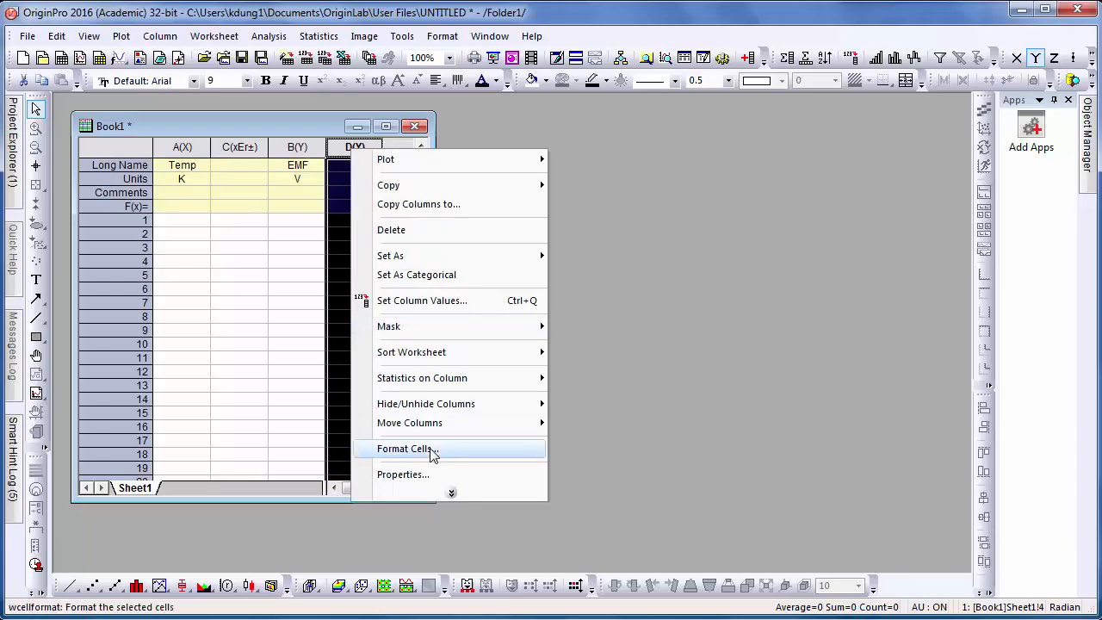
{"action": "left_click", "coordinate": [424, 483]}
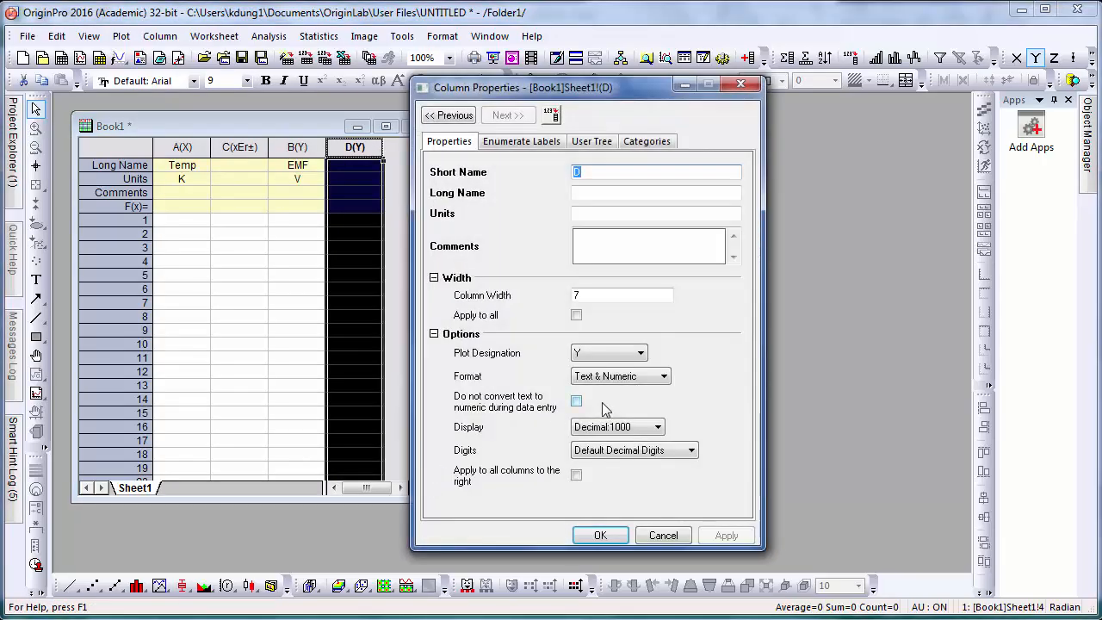
{"action": "left_click", "coordinate": [609, 354]}
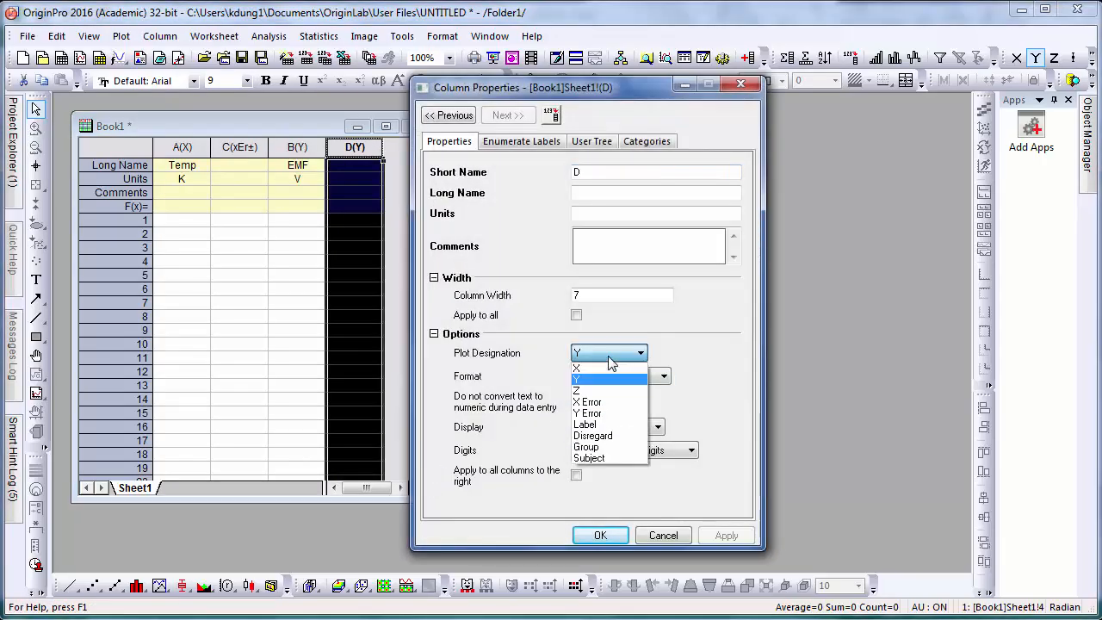
{"action": "left_click", "coordinate": [594, 413]}
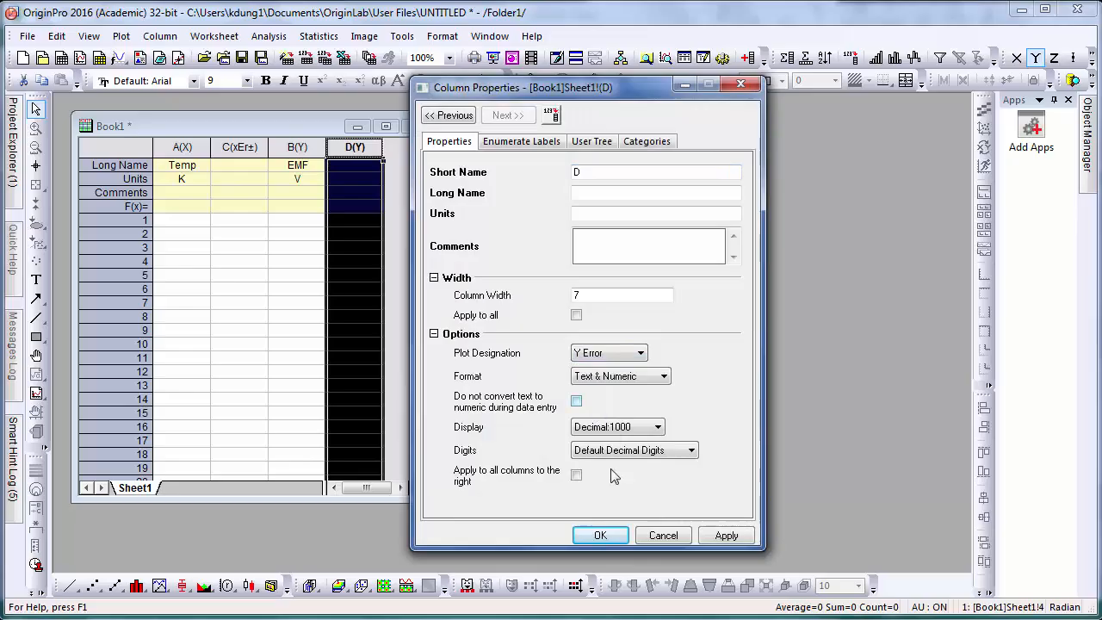
{"action": "left_click", "coordinate": [612, 536]}
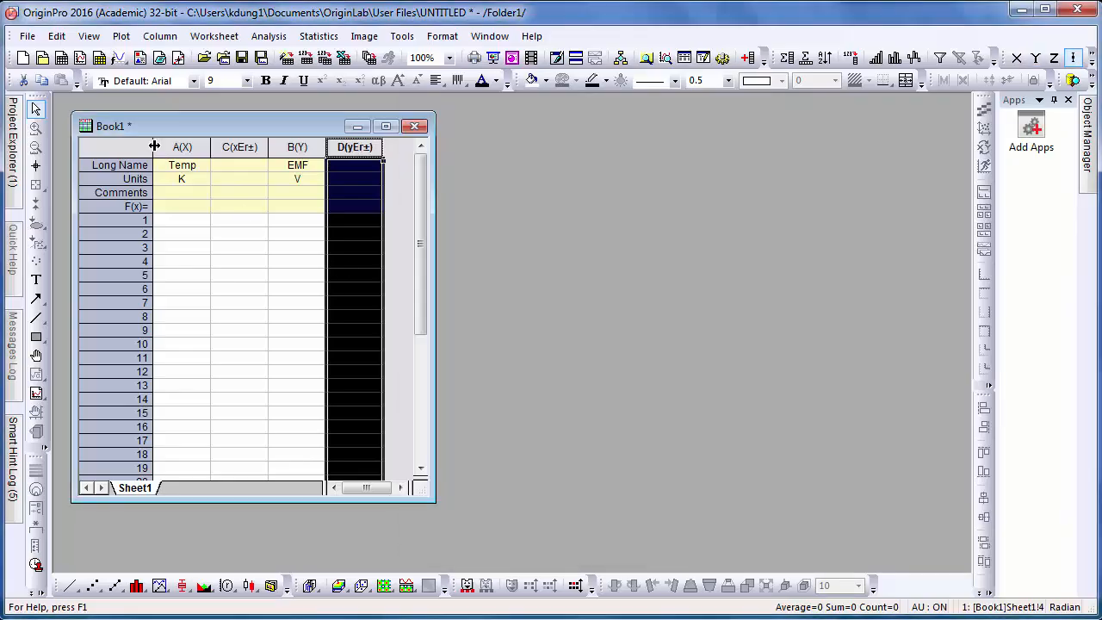
- Save the OriginPro project under the new file name EMFvsT_trial1
{"action": "left_click", "coordinate": [25, 39]}
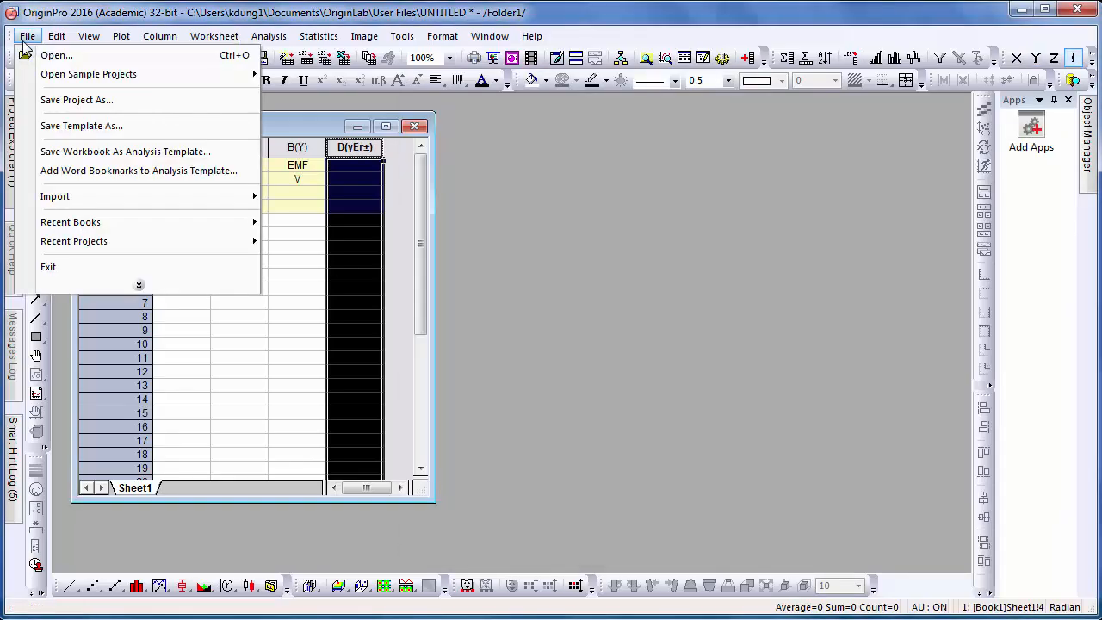
{"action": "left_click", "coordinate": [41, 102]}
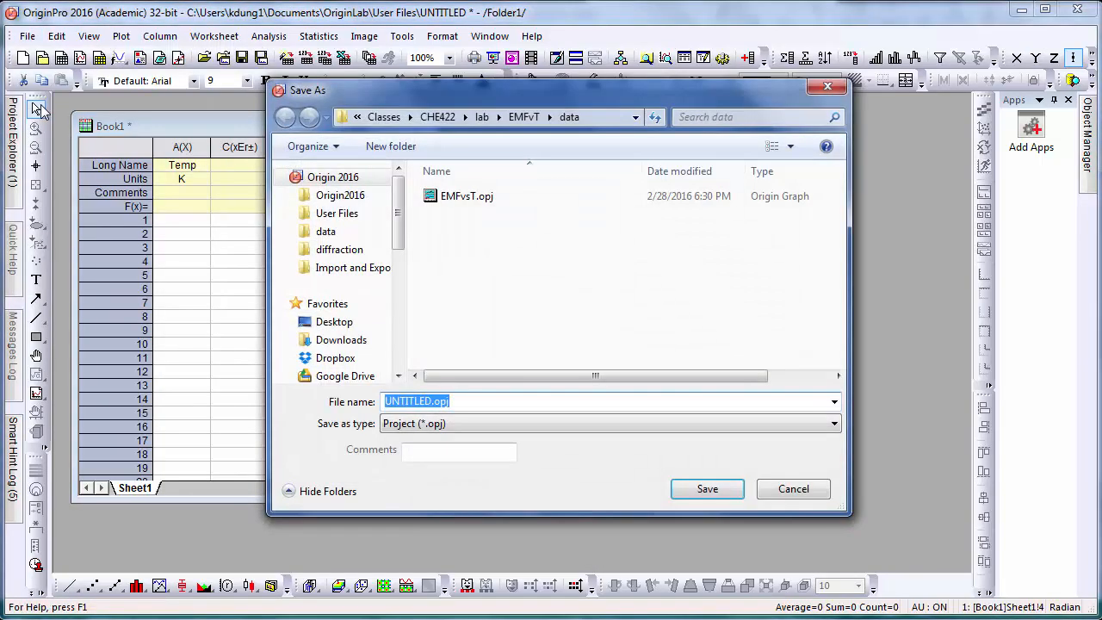
{"action": "type", "text": "EMF"}
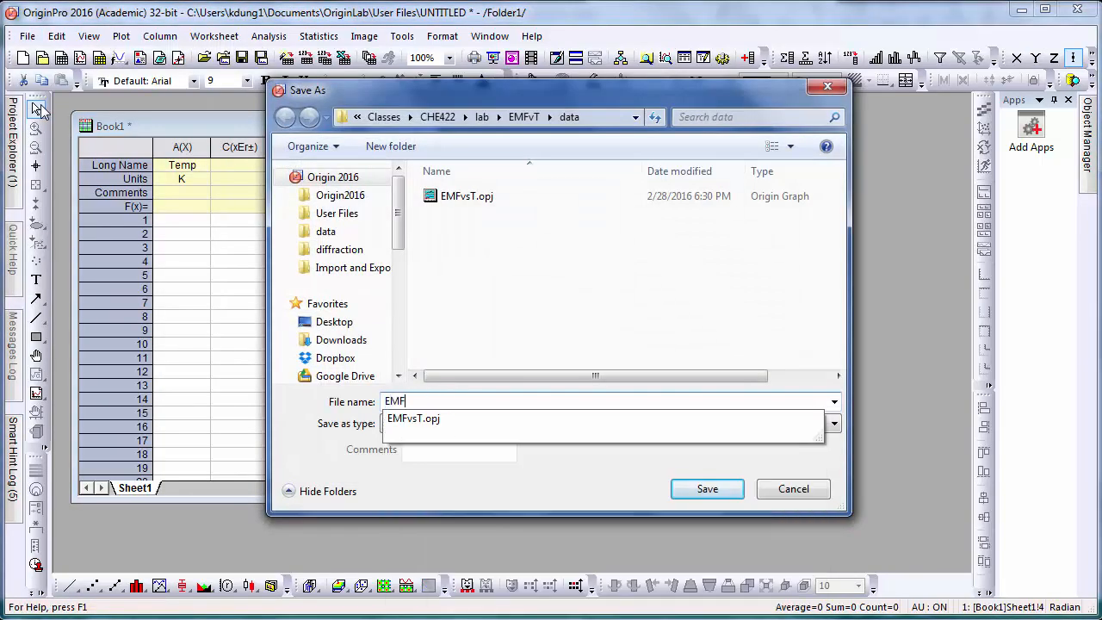
{"action": "type", "text": "vsT_"}
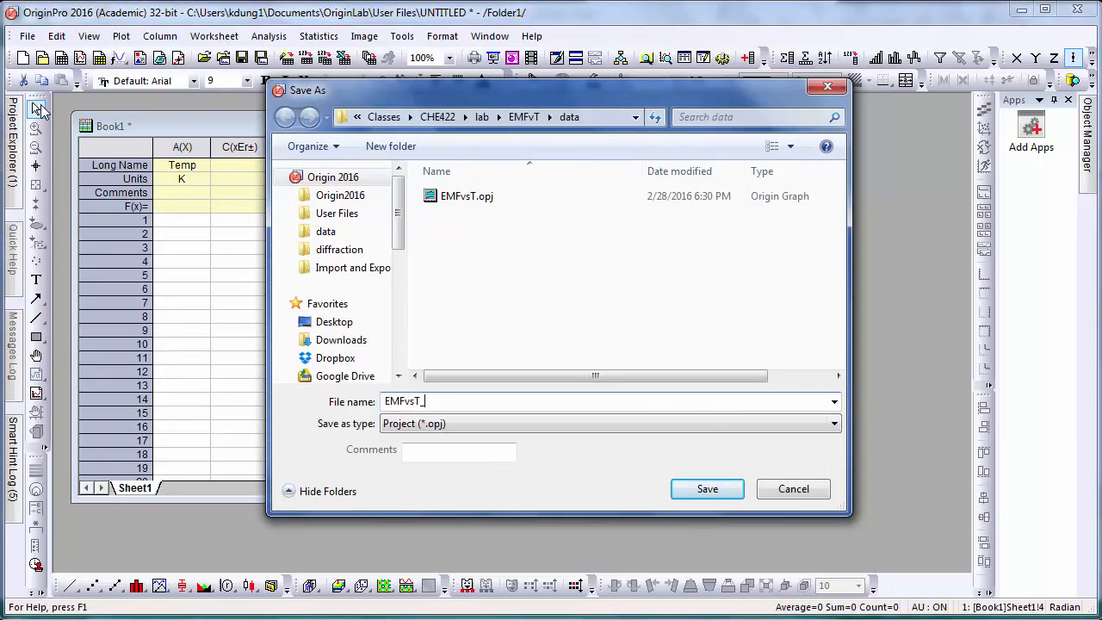
{"action": "type", "text": "trial1"}
{"action": "key", "text": "Return"}
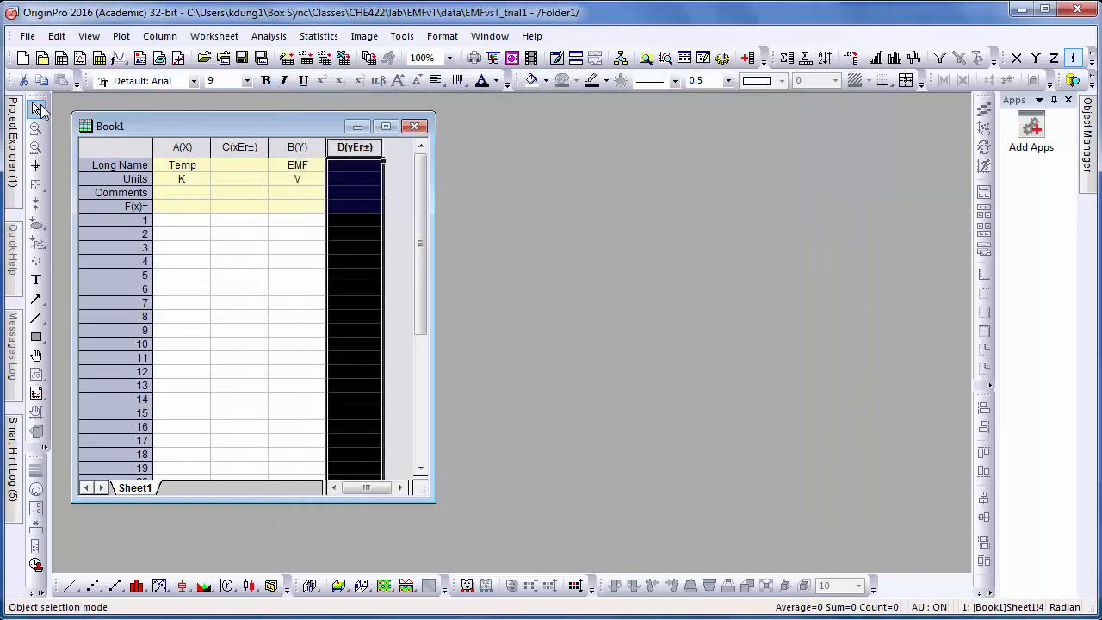
- Copy the Excel mean from D91 into the first EMF cell as 3.02
{"action": "left_click", "coordinate": [181, 224]}
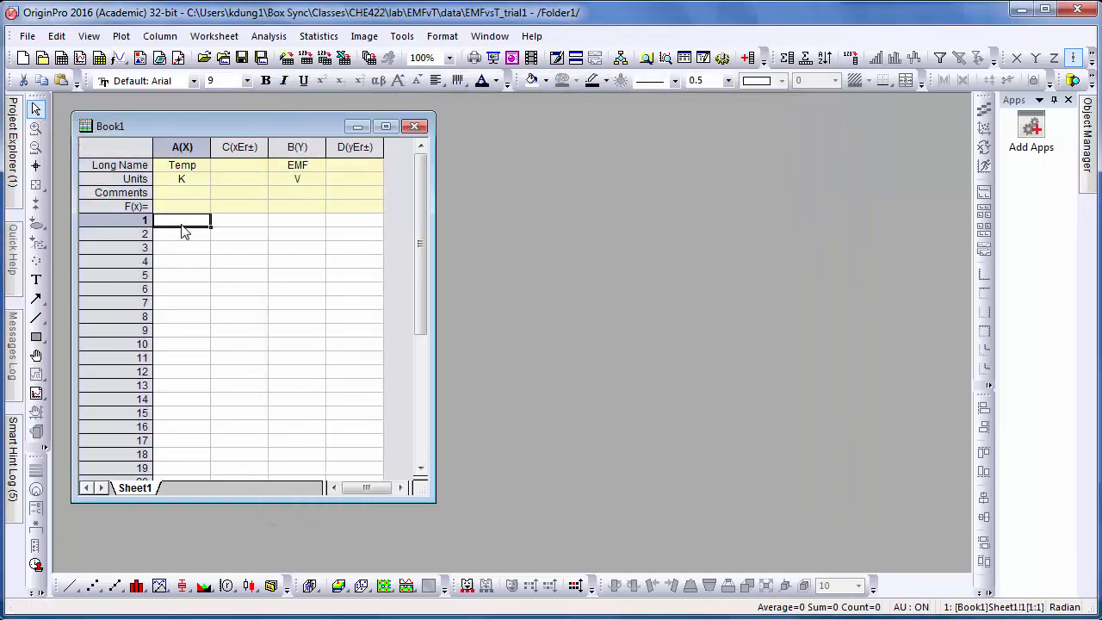
{"action": "left_click", "coordinate": [290, 223]}
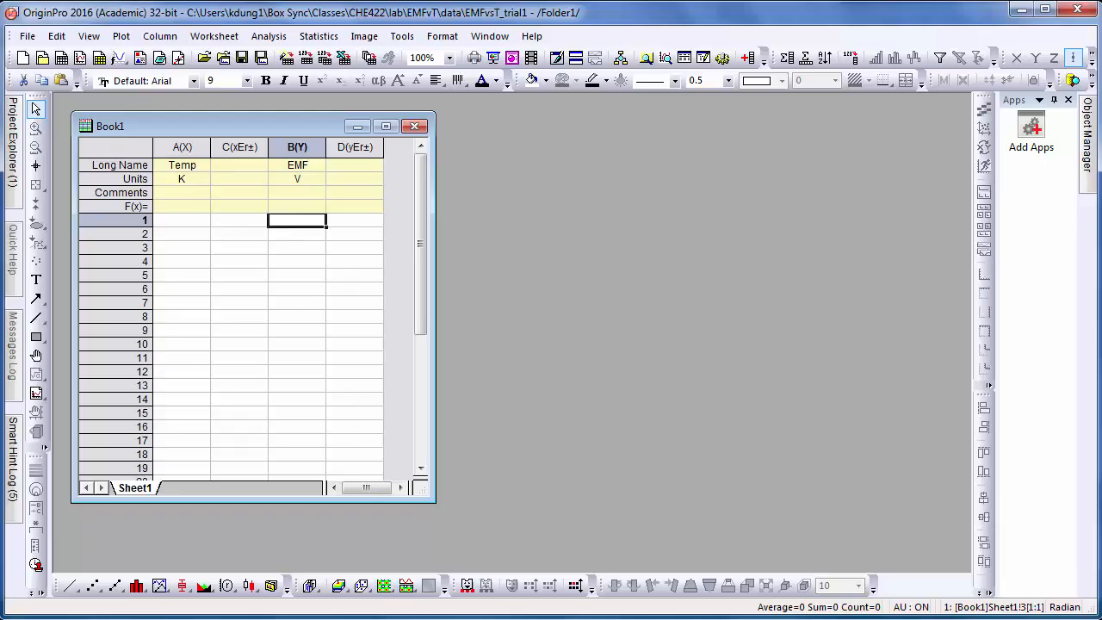
{"action": "left_click", "coordinate": [381, 513]}
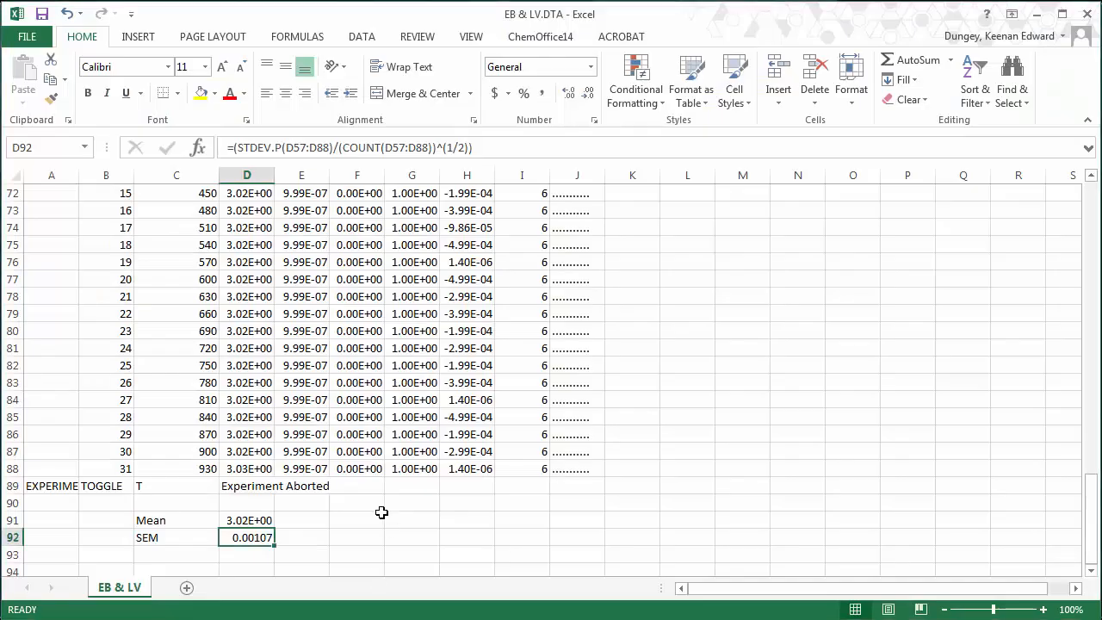
{"action": "left_click", "coordinate": [248, 520]}
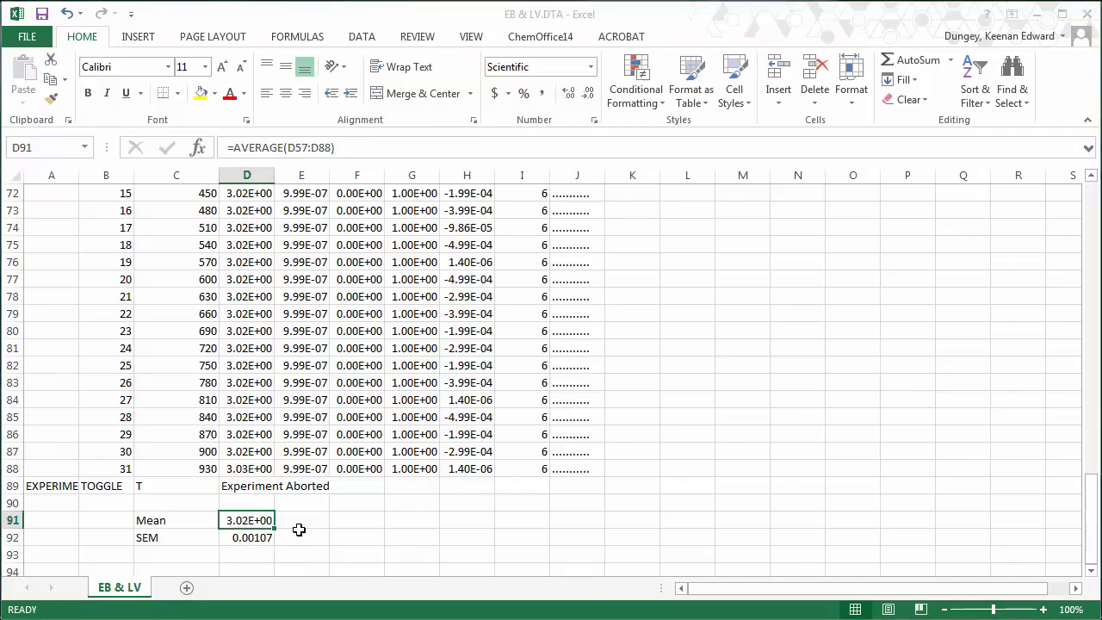
{"action": "key", "text": "alt+Tab"}
{"action": "type", "text": "3.03"}
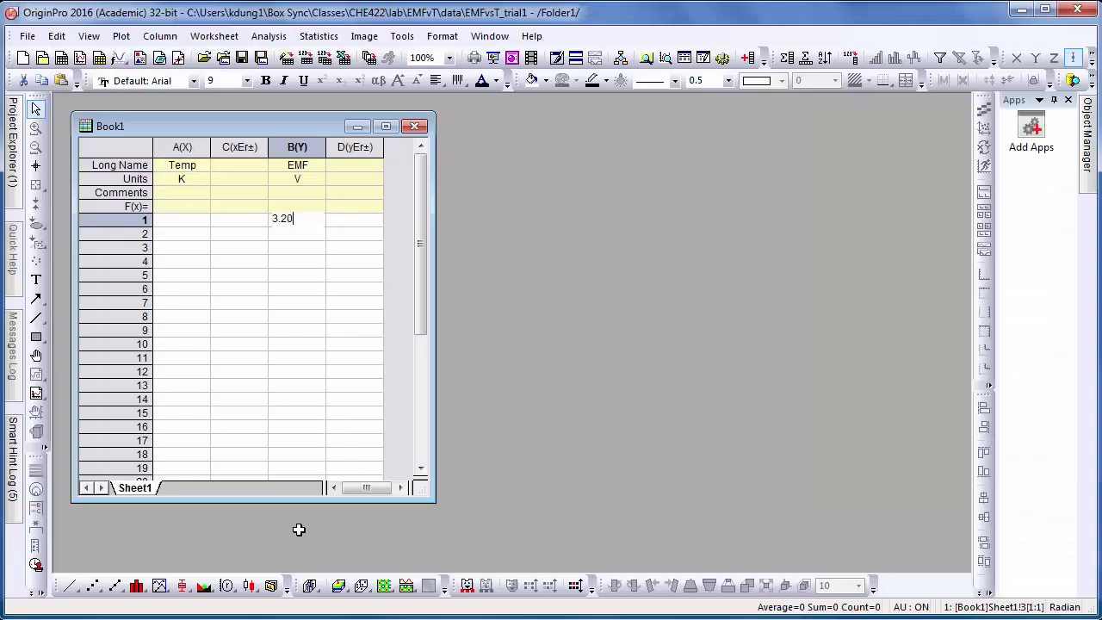
{"action": "key", "text": "BackSpace"}
{"action": "key", "text": "BackSpace"}
{"action": "type", "text": "02"}
{"action": "key", "text": "Tab"}
- Read the SEM in Excel's D92 and enter 0.001 as row 1's Y error
{"action": "key", "text": "alt+Tab"}
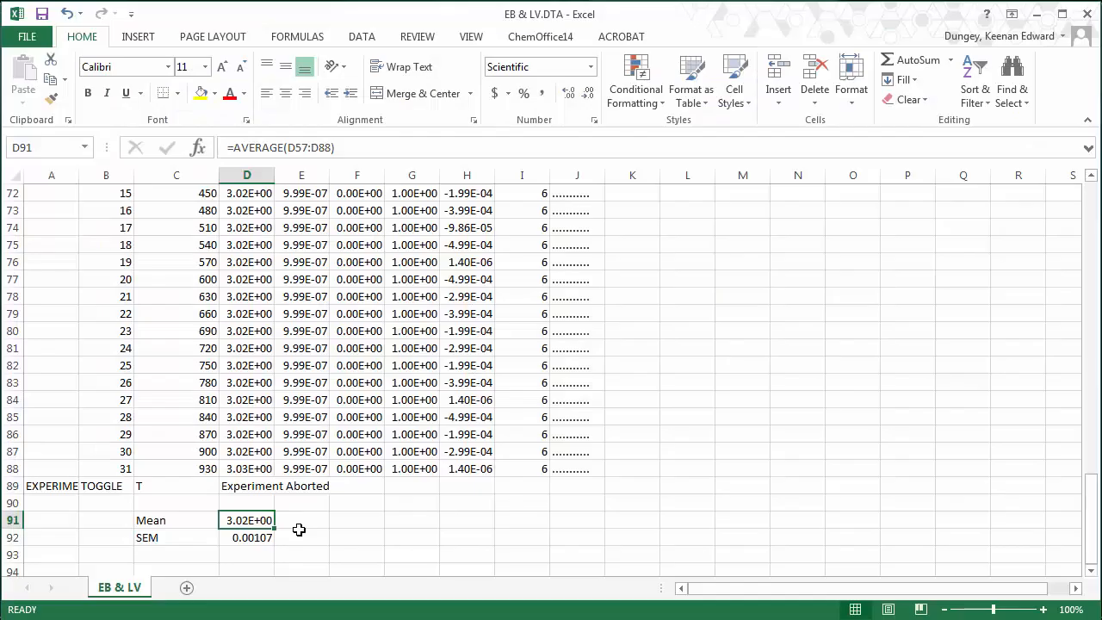
{"action": "key", "text": "Down"}
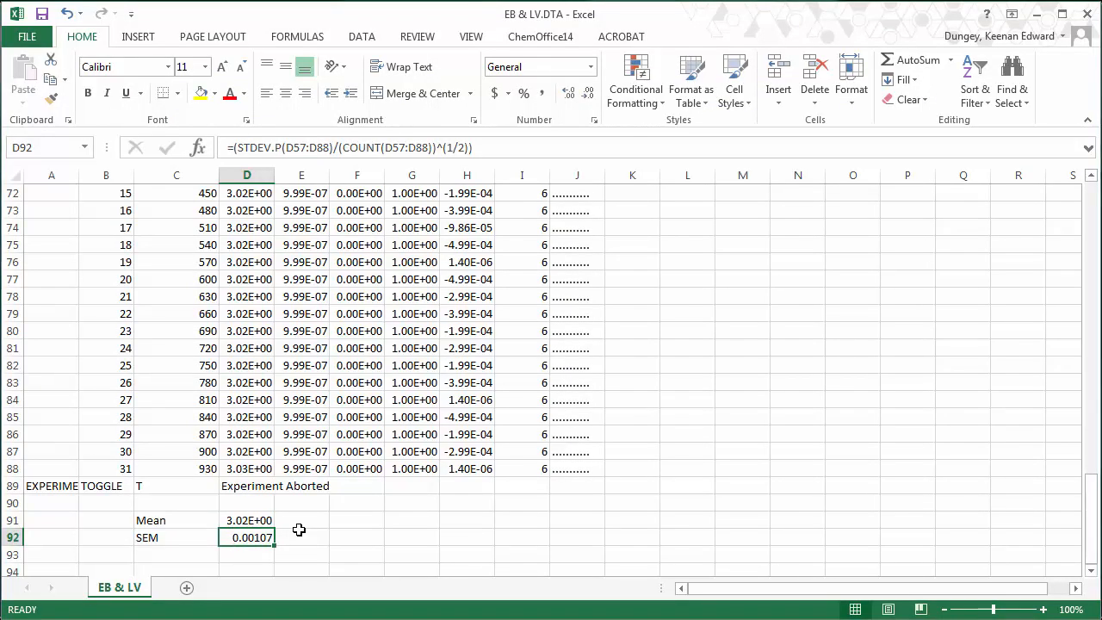
{"action": "key", "text": "alt+Tab"}
{"action": "type", "text": "0.001"}
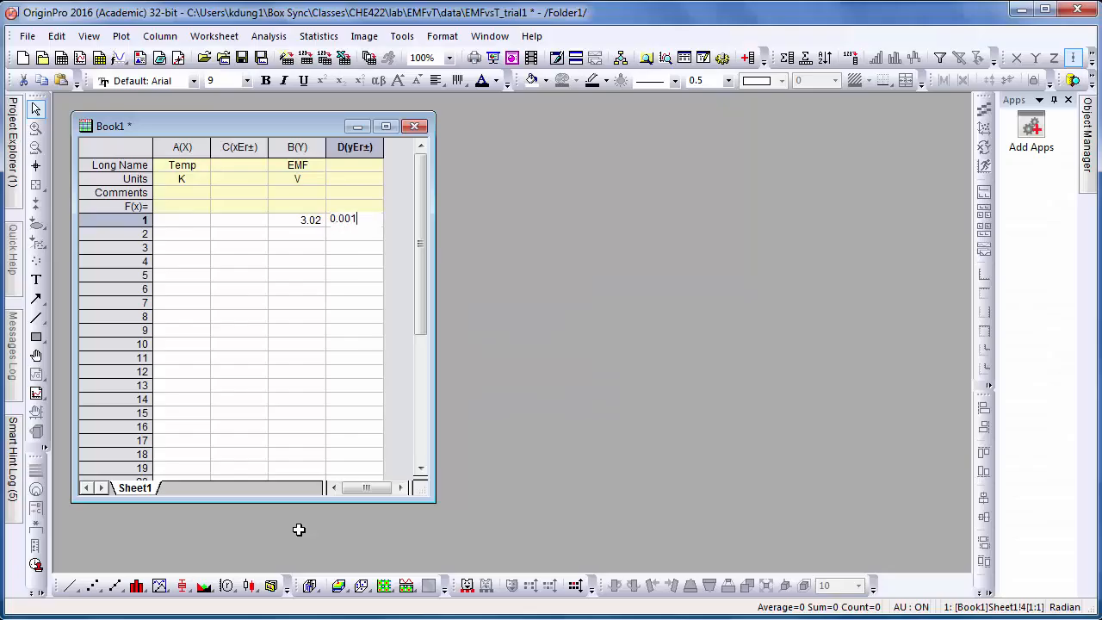
{"action": "key", "text": "Return"}
{"action": "key", "text": "Up"}
{"action": "key", "text": "Left"}
{"action": "key", "text": "Left"}
{"action": "key", "text": "Left"}
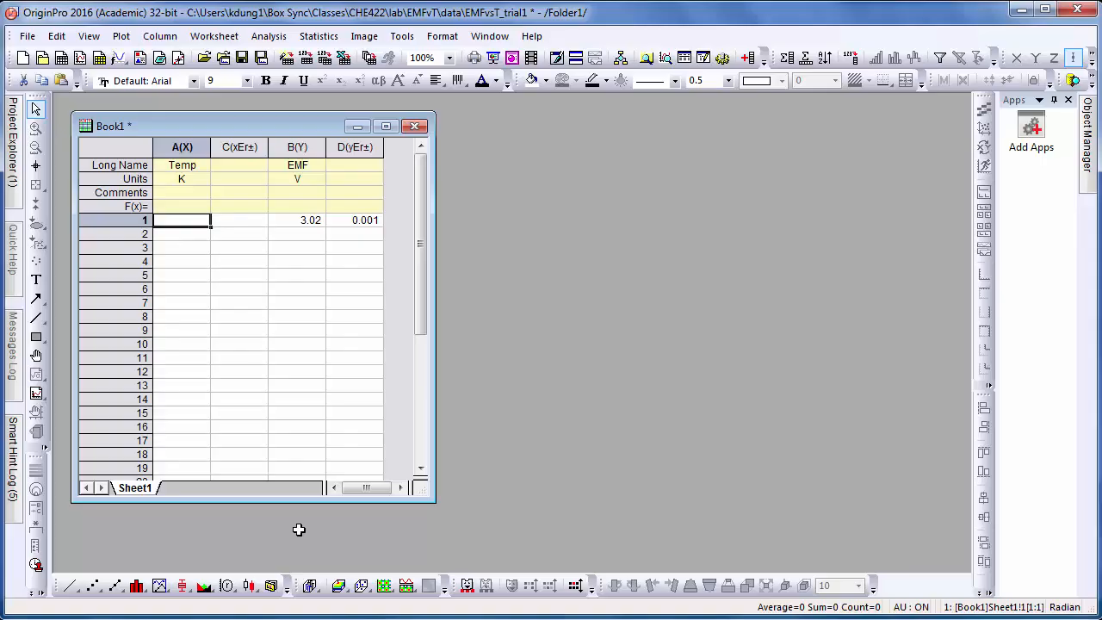
{"action": "key", "text": "Right"}
{"action": "key", "text": "Right"}
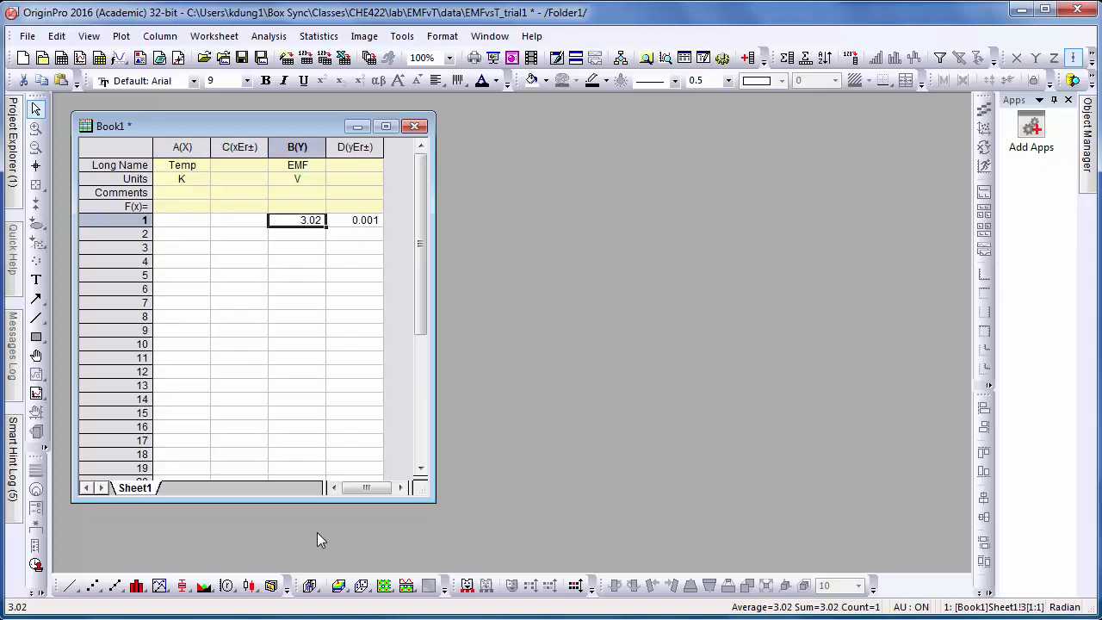
{"action": "key", "text": "alt+Tab"}
- Review the test date, time and settings at the top of the EB & LV log, then view its file Info page
{"action": "key", "text": "Page_Up"}
{"action": "key", "text": "Page_Up"}
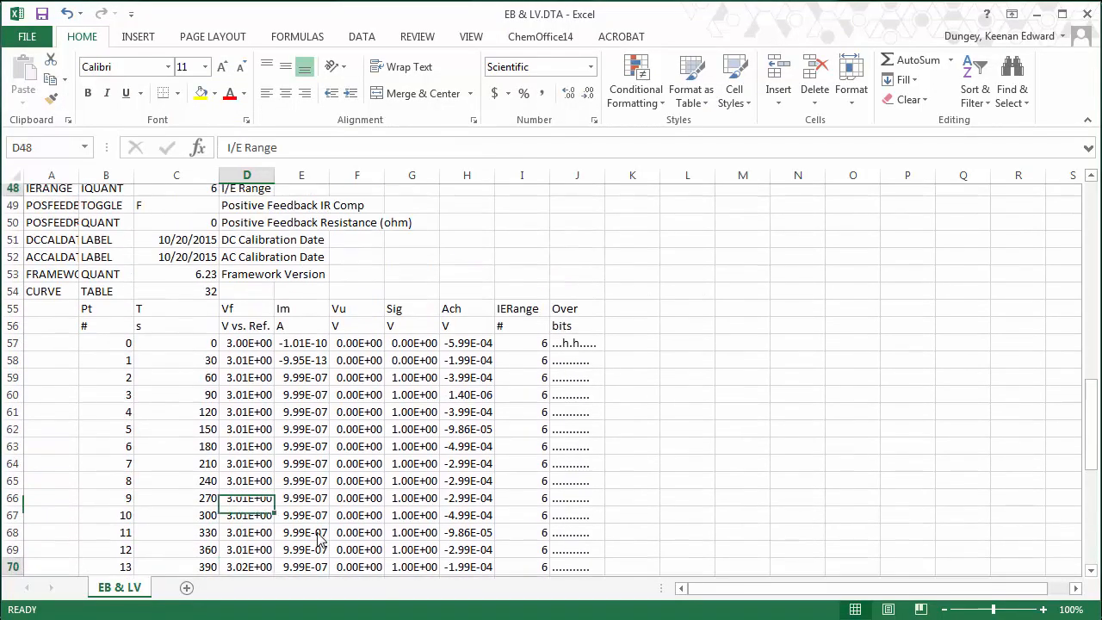
{"action": "key", "text": "Page_Up"}
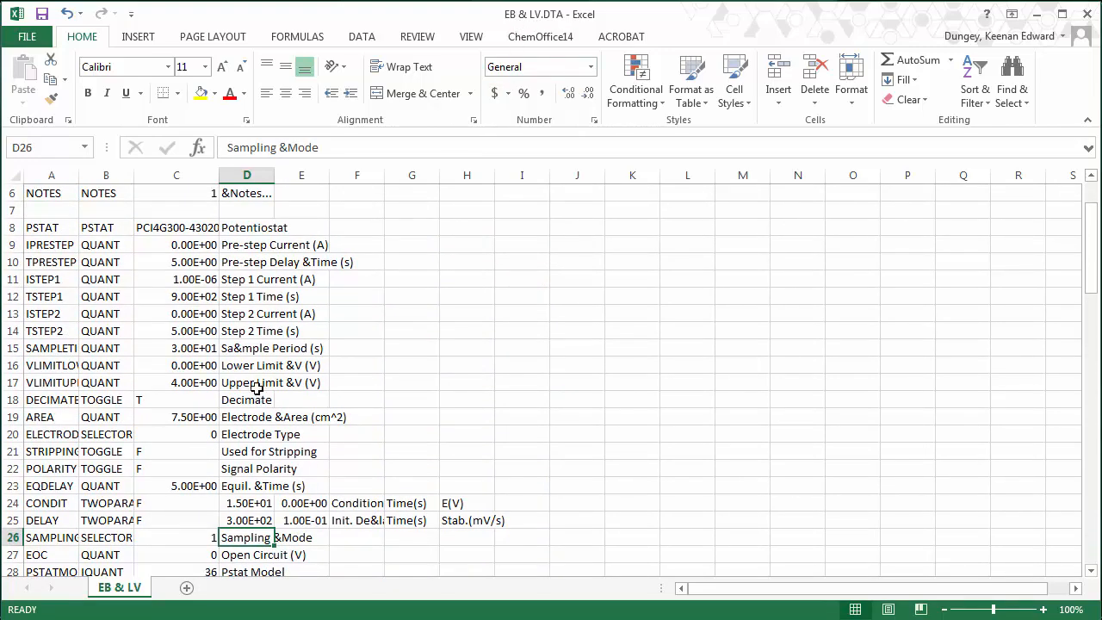
{"action": "key", "text": "Up"}
{"action": "key", "text": "Up"}
{"action": "key", "text": "Left"}
{"action": "key", "text": "Up"}
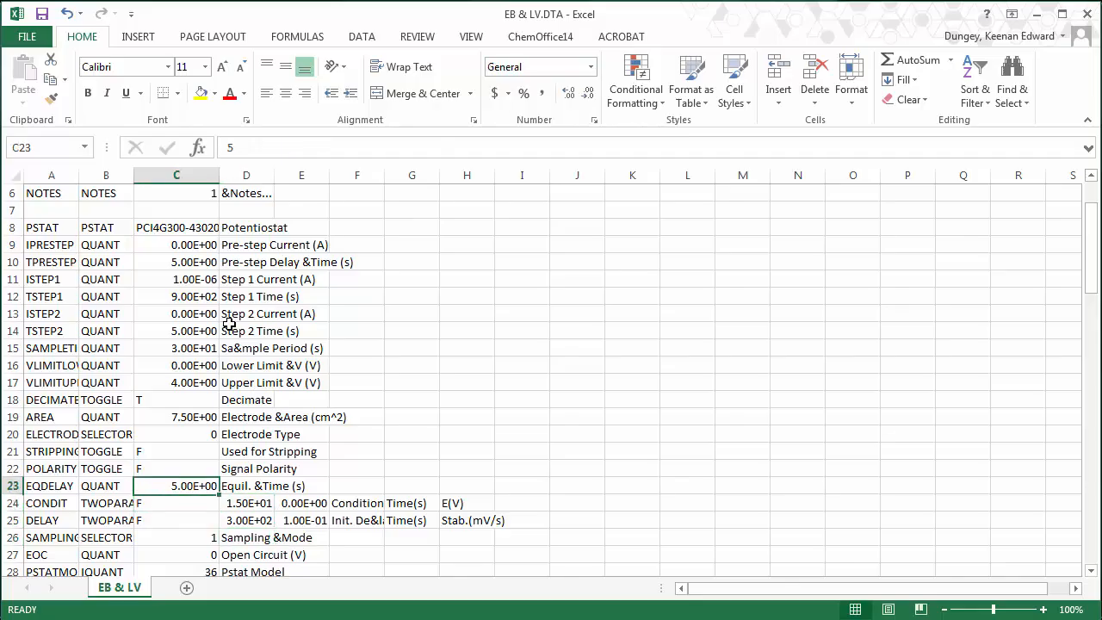
{"action": "key", "text": "Up"}
{"action": "key", "text": "Up"}
{"action": "key", "text": "Up"}
{"action": "key", "text": "Up"}
{"action": "key", "text": "Up"}
{"action": "key", "text": "Up"}
{"action": "key", "text": "Up"}
{"action": "key", "text": "Up"}
{"action": "key", "text": "Up"}
{"action": "key", "text": "Up"}
{"action": "key", "text": "Up"}
{"action": "key", "text": "Up"}
{"action": "key", "text": "Up"}
{"action": "key", "text": "Up"}
{"action": "key", "text": "Up"}
{"action": "key", "text": "Up"}
{"action": "key", "text": "Up"}
{"action": "key", "text": "Up"}
{"action": "key", "text": "Up"}
{"action": "key", "text": "Up"}
{"action": "key", "text": "Up"}
{"action": "key", "text": "Up"}
{"action": "key", "text": "Down"}
{"action": "key", "text": "Down"}
{"action": "key", "text": "Down"}
{"action": "key", "text": "Down"}
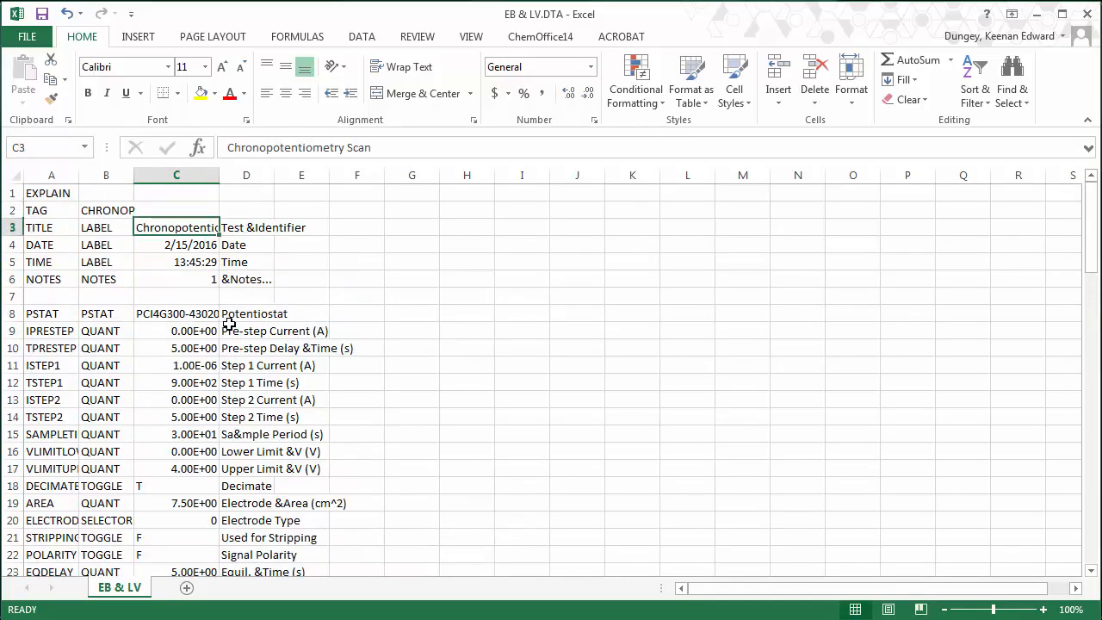
{"action": "key", "text": "Up"}
{"action": "key", "text": "Down"}
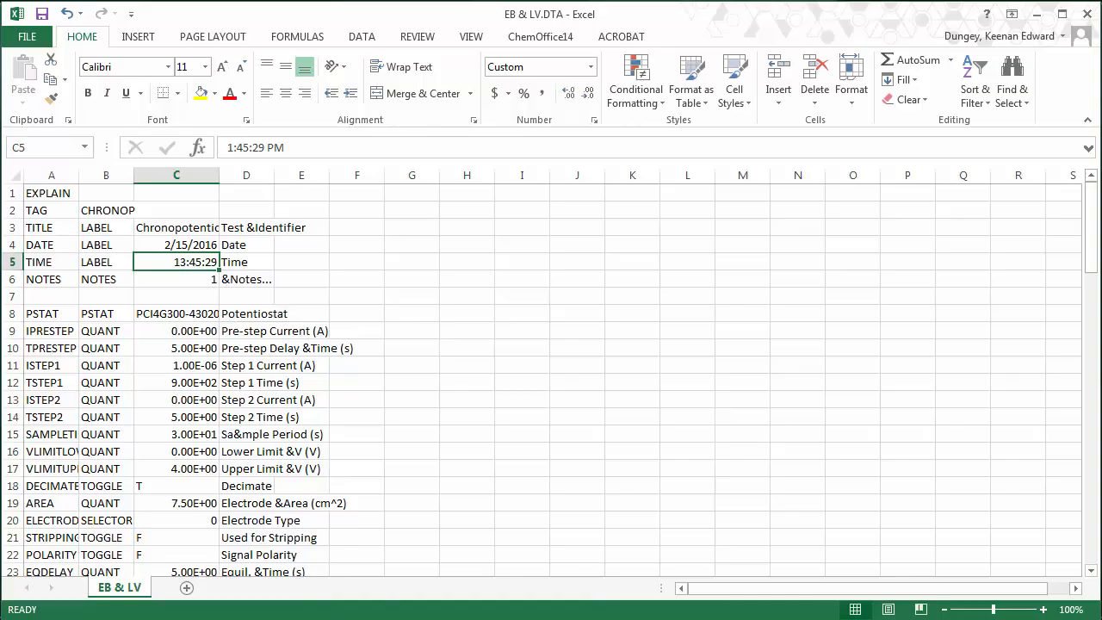
{"action": "left_click", "coordinate": [27, 36]}
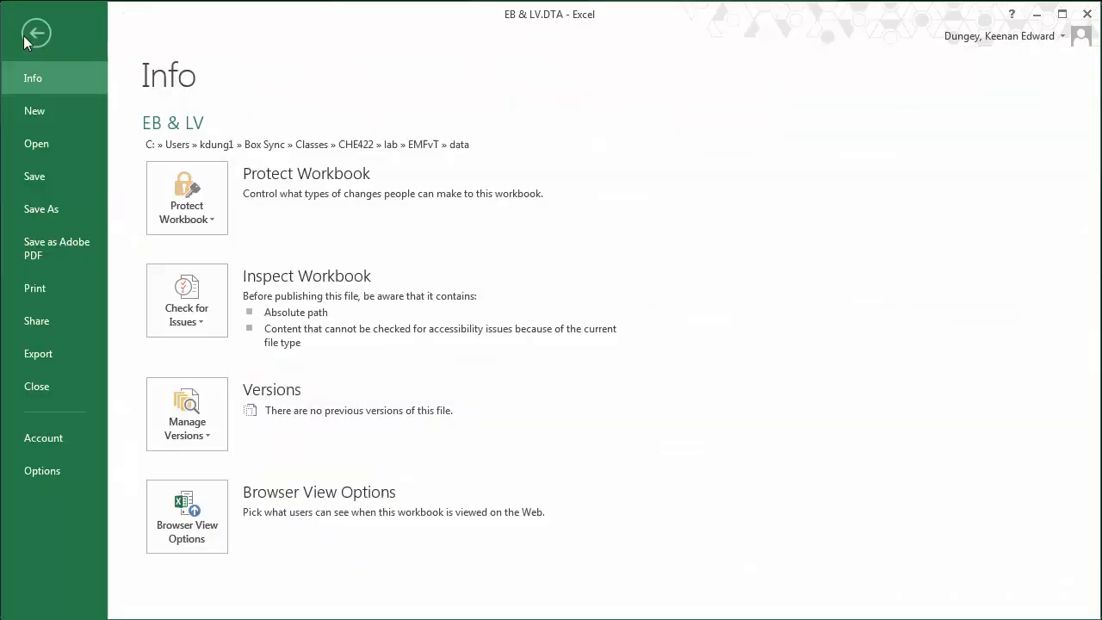
- Open the 'EB and LV' file from the EMFvT data folder with All Files shown
{"action": "left_click", "coordinate": [48, 143]}
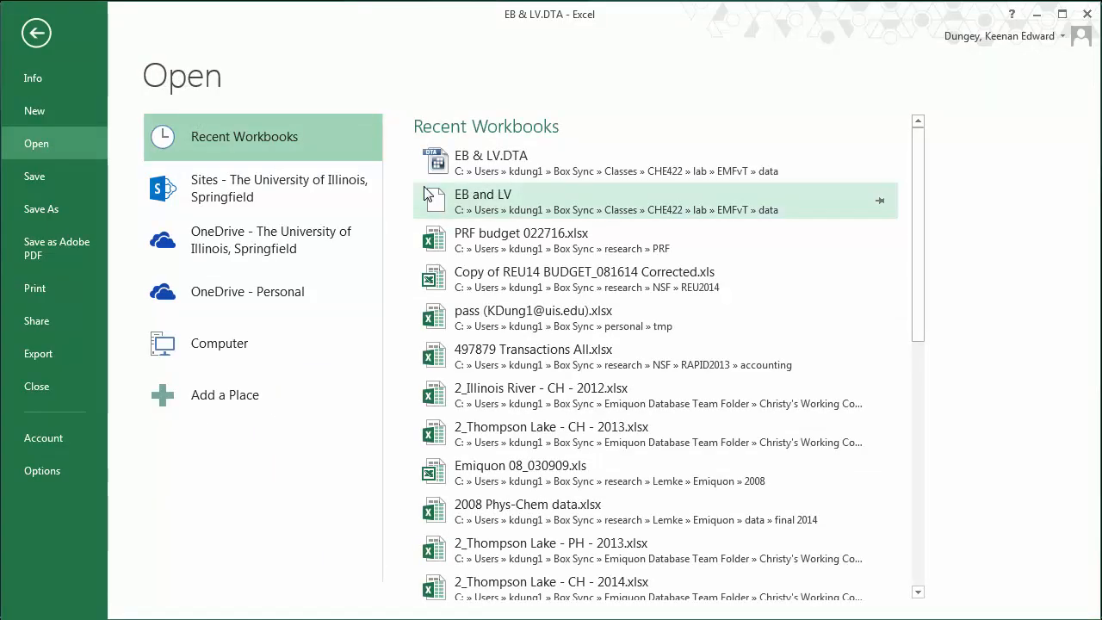
{"action": "left_click", "coordinate": [262, 341]}
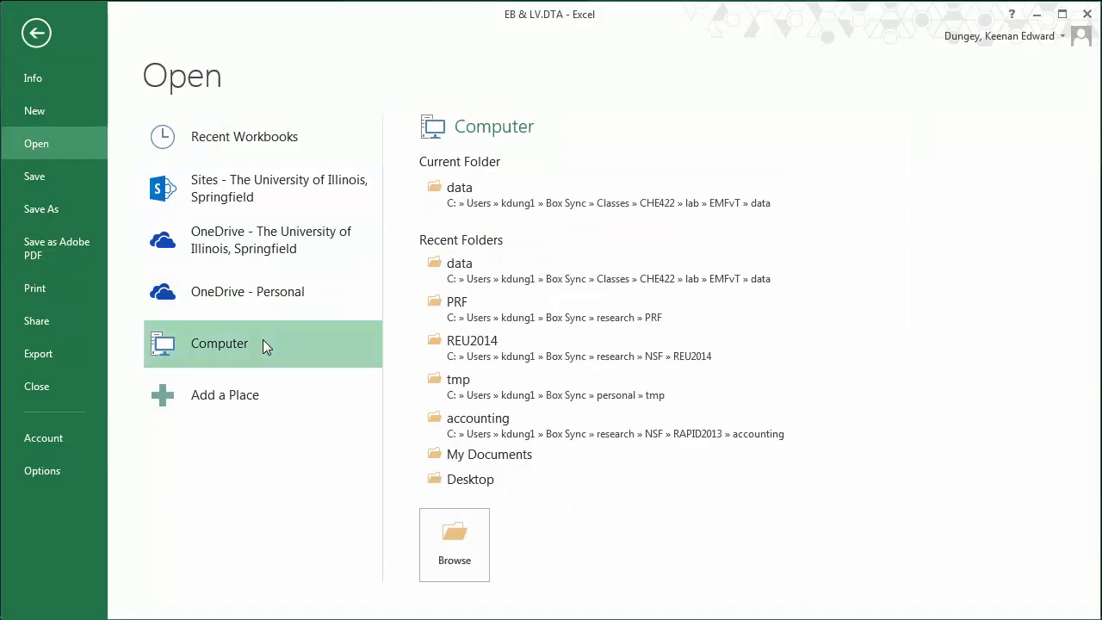
{"action": "left_click", "coordinate": [485, 194]}
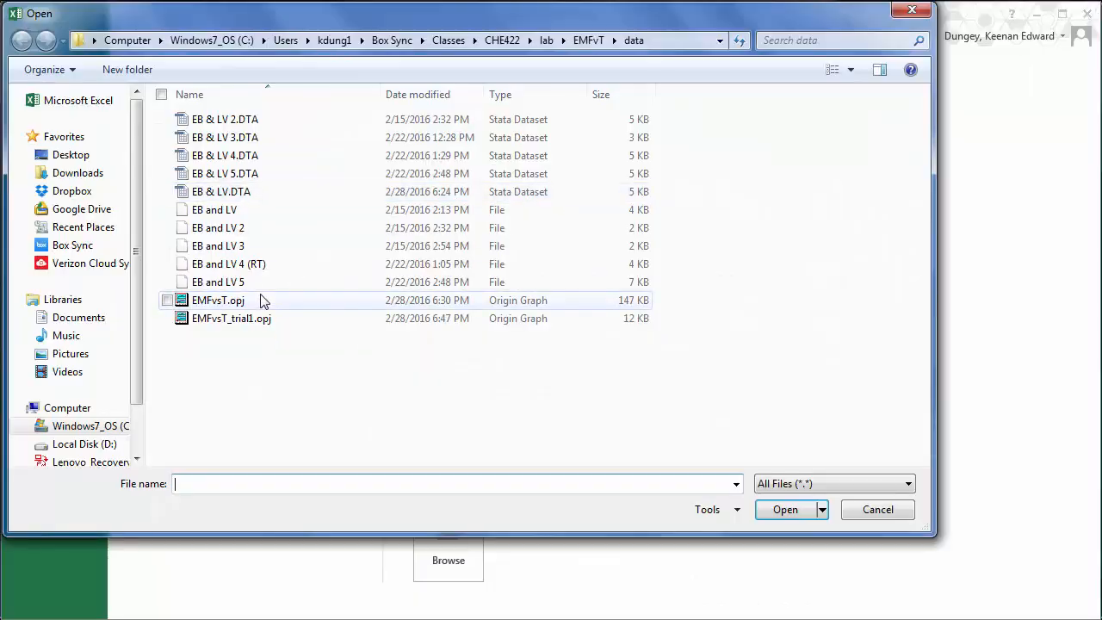
{"action": "left_click", "coordinate": [344, 210]}
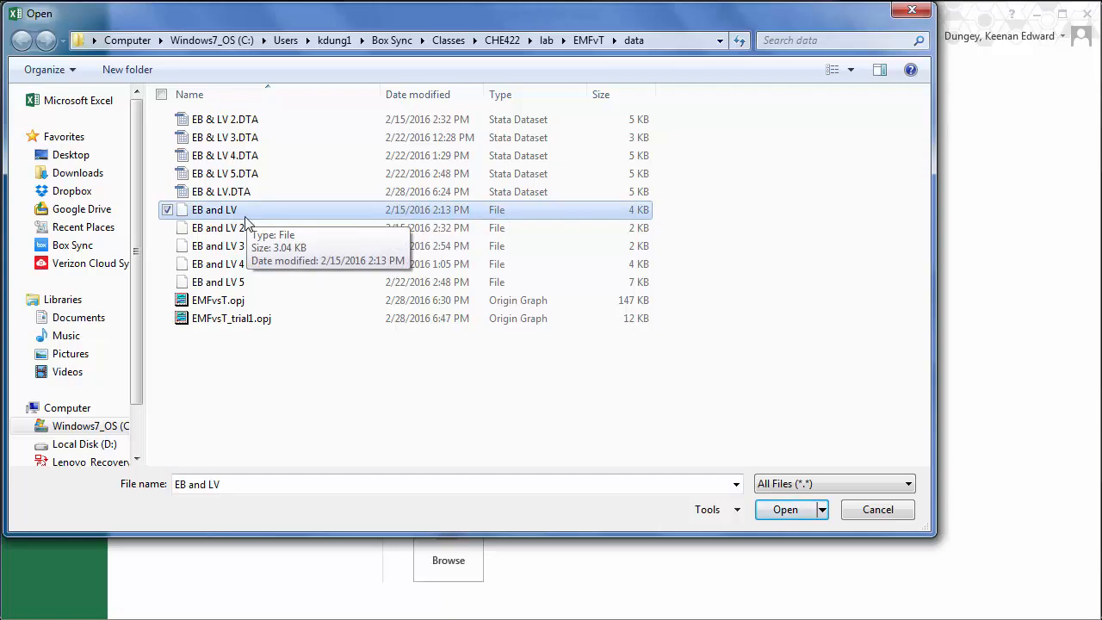
{"action": "left_click", "coordinate": [804, 484]}
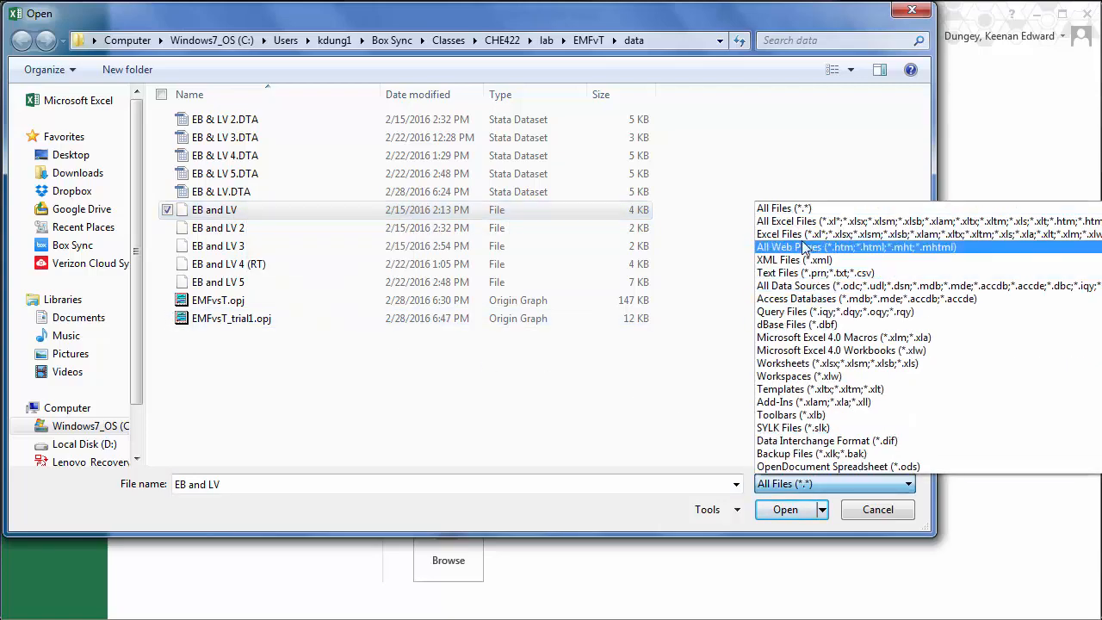
{"action": "left_click", "coordinate": [796, 210]}
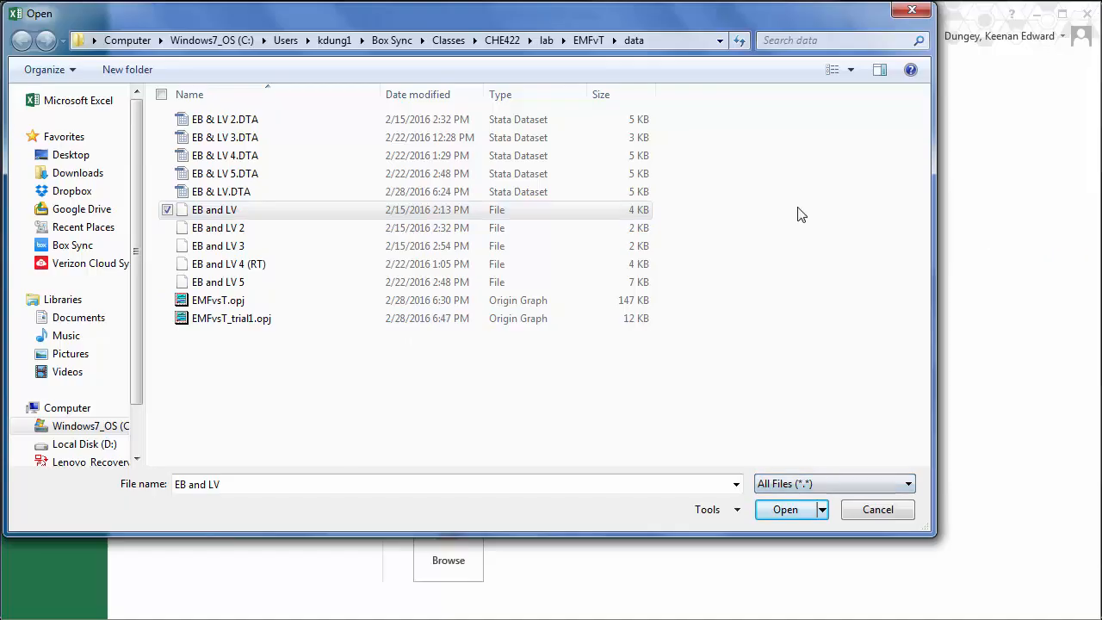
{"action": "double_click", "coordinate": [229, 214]}
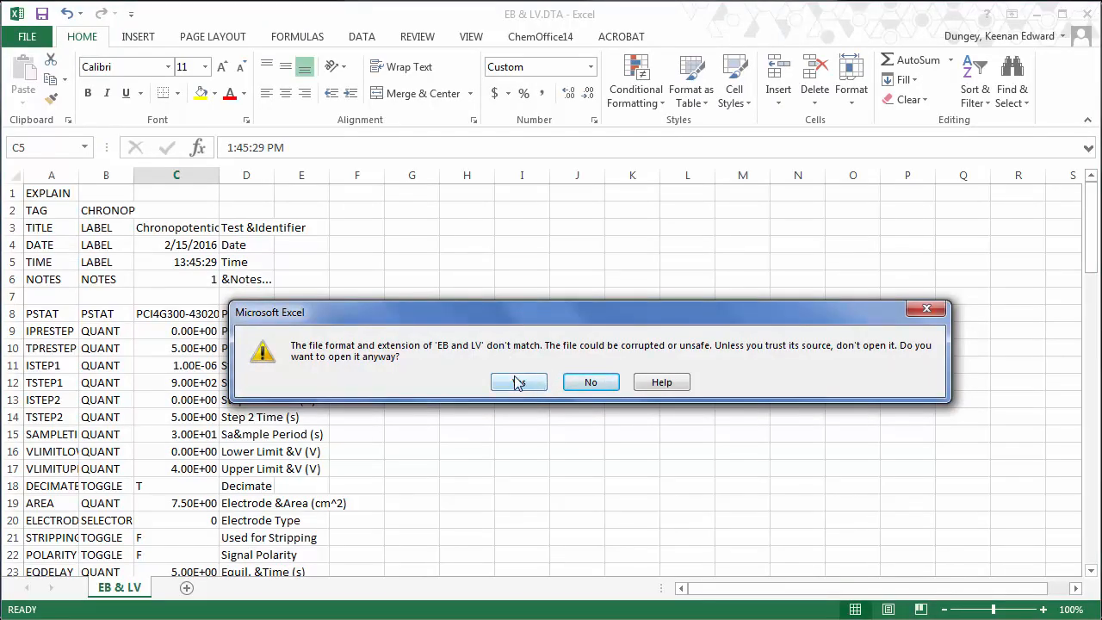
- Accept the format warning and import the log as tab-delimited text with General column formats
{"action": "left_click", "coordinate": [518, 382]}
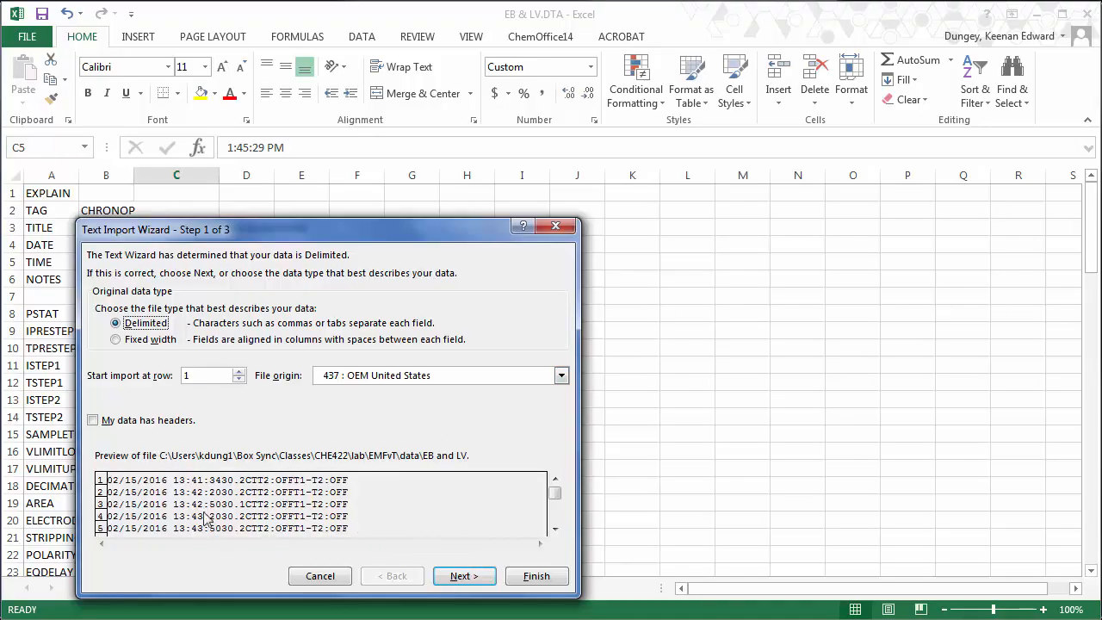
{"action": "left_click", "coordinate": [457, 581]}
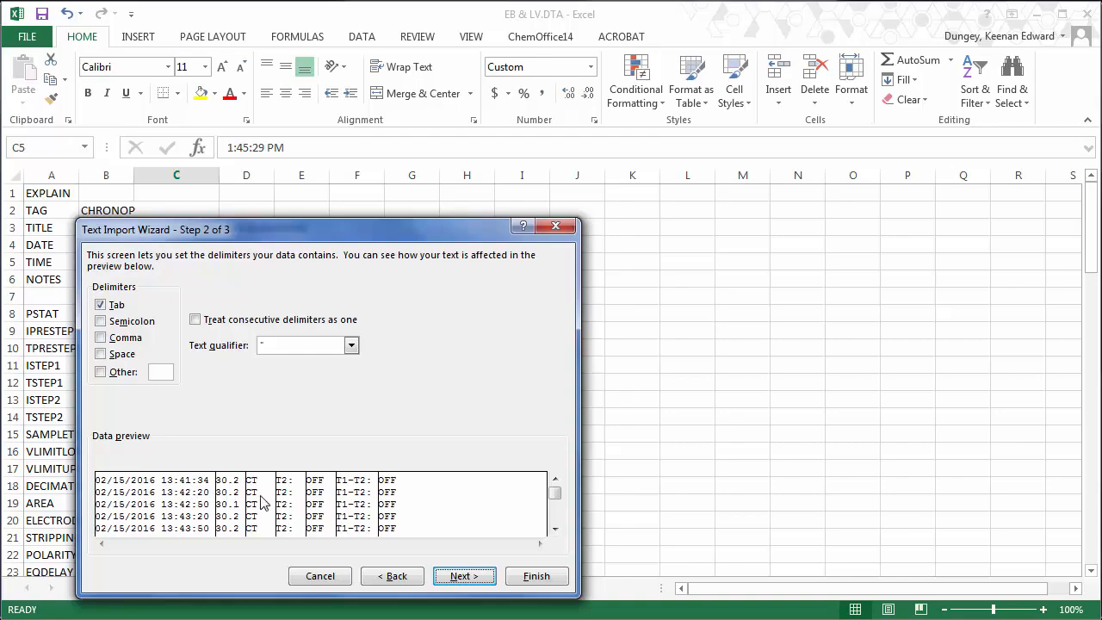
{"action": "left_click", "coordinate": [480, 583]}
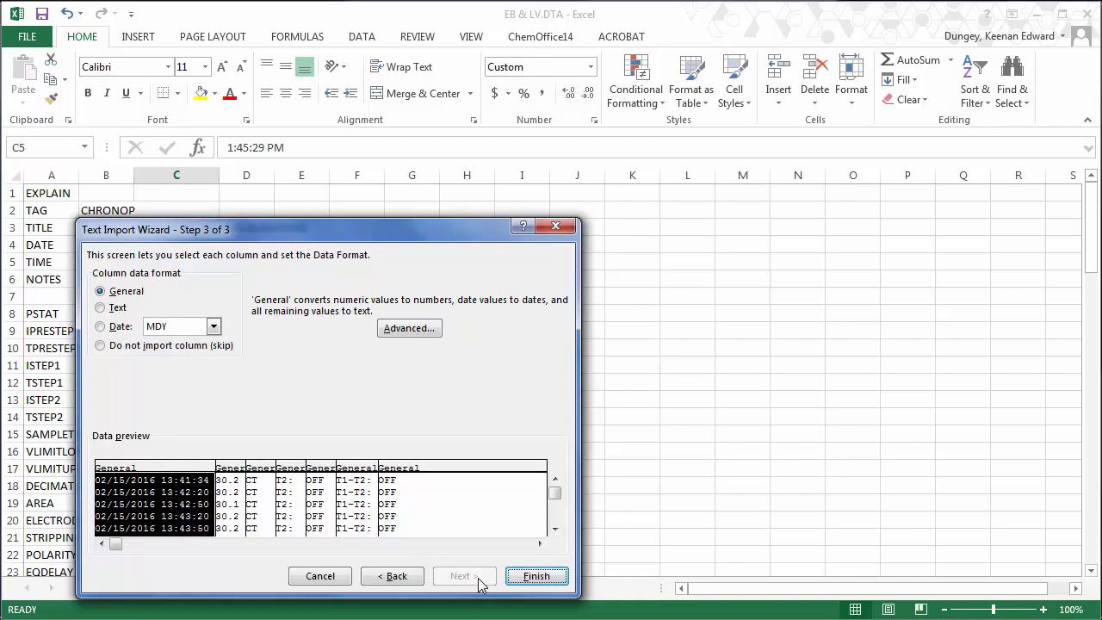
{"action": "left_click", "coordinate": [529, 576]}
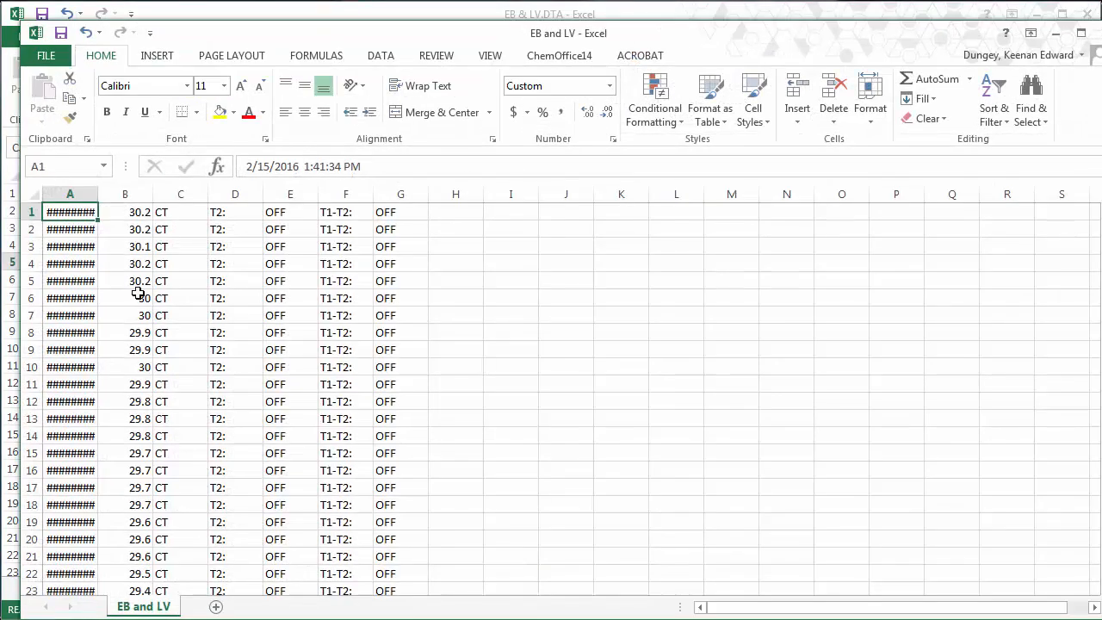
- Widen column A to show the full date-time stamps, then return to the EB & LV.DTA workbook
{"action": "left_click_drag", "start_coordinate": [98, 192], "coordinate": [181, 195]}
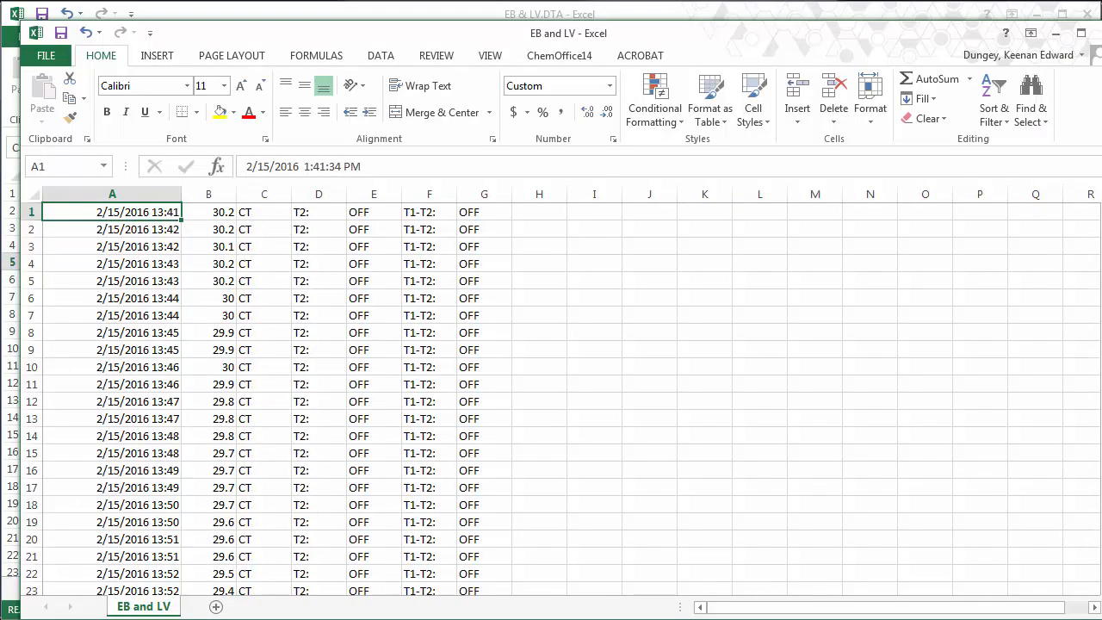
{"action": "left_click", "coordinate": [490, 56]}
{"action": "left_click", "coordinate": [539, 96]}
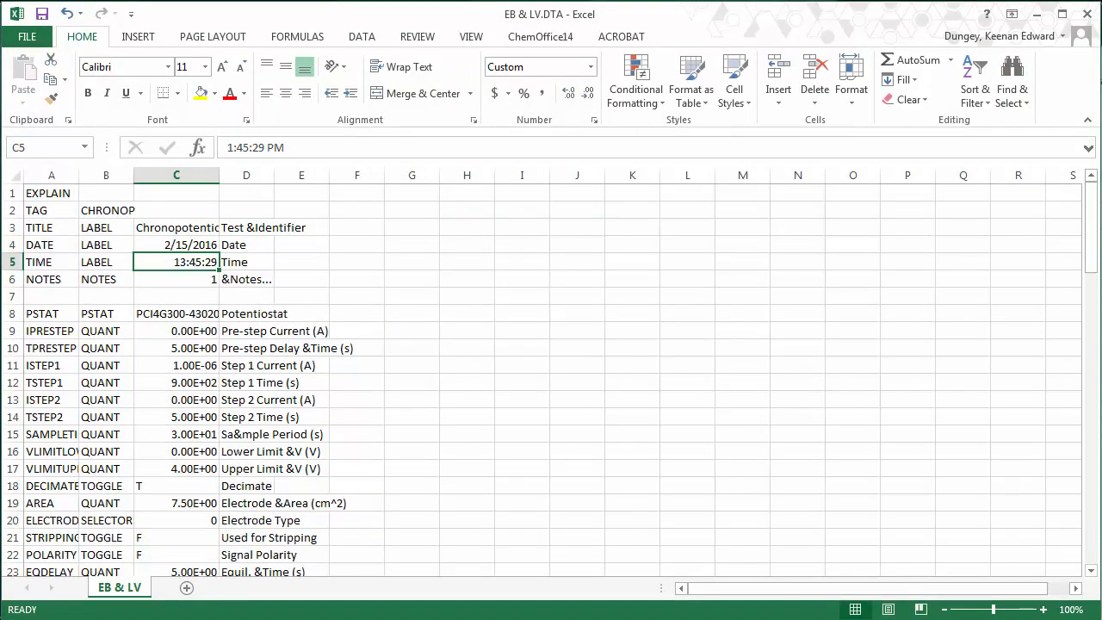
{"action": "left_click", "coordinate": [1100, 86]}
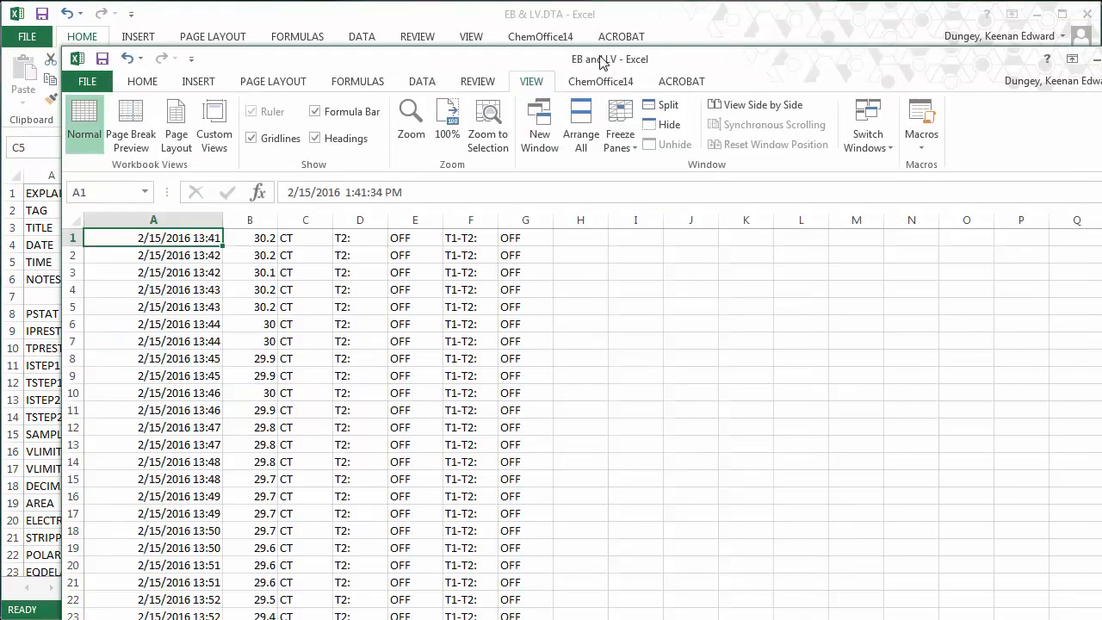
{"action": "left_click", "coordinate": [444, 17]}
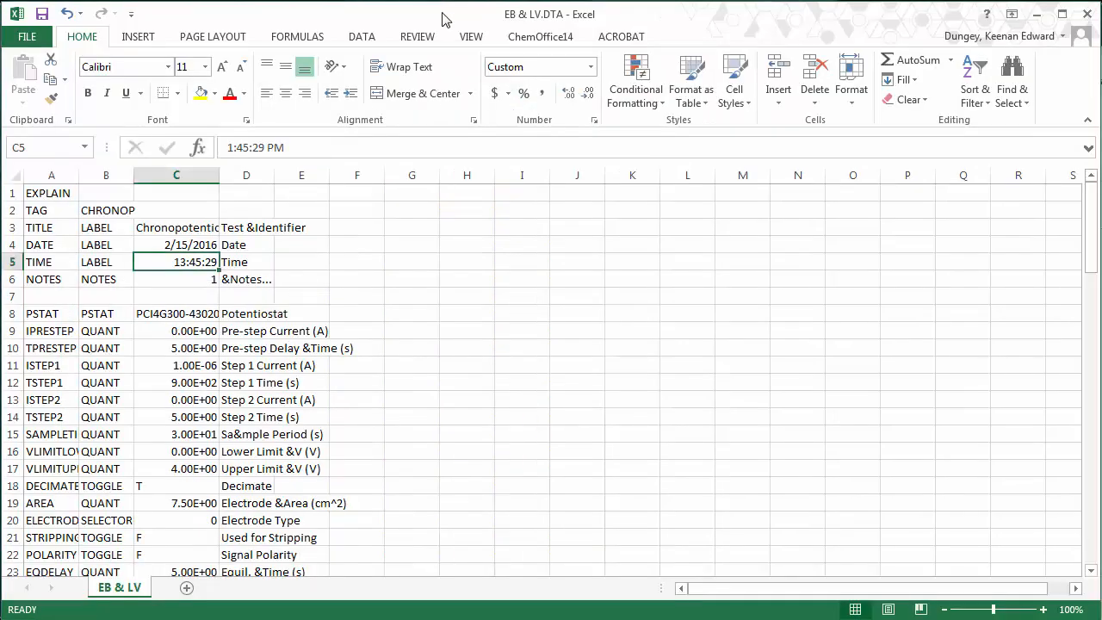
- Copy the Mean and SEM cells C91:D92 from the EB & LV.DTA sheet
{"action": "left_click", "coordinate": [1096, 540]}
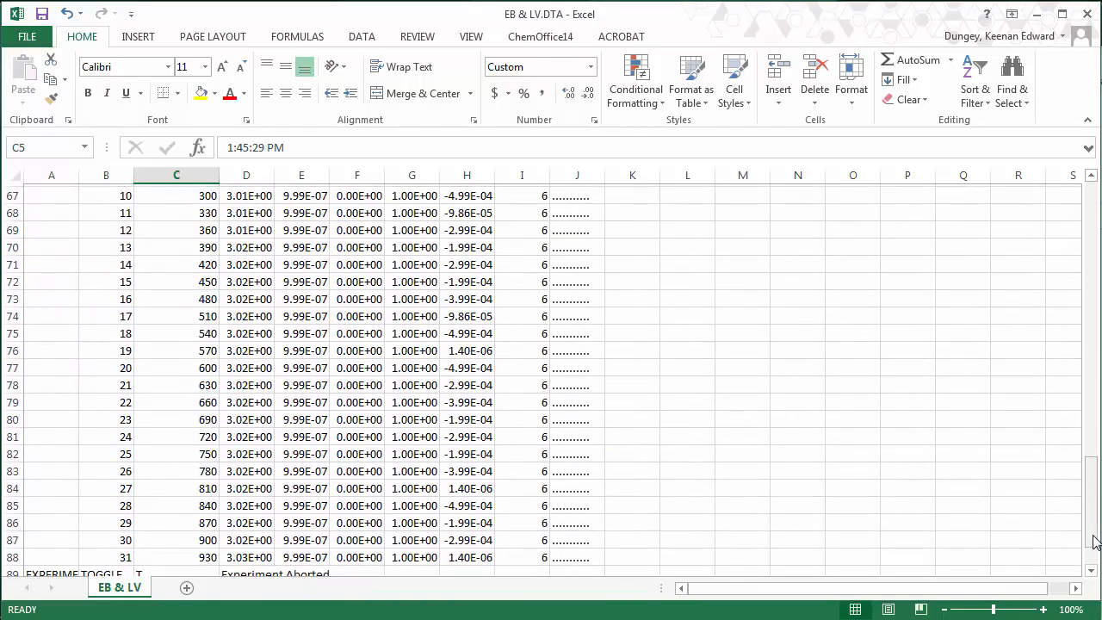
{"action": "left_click", "coordinate": [1096, 541]}
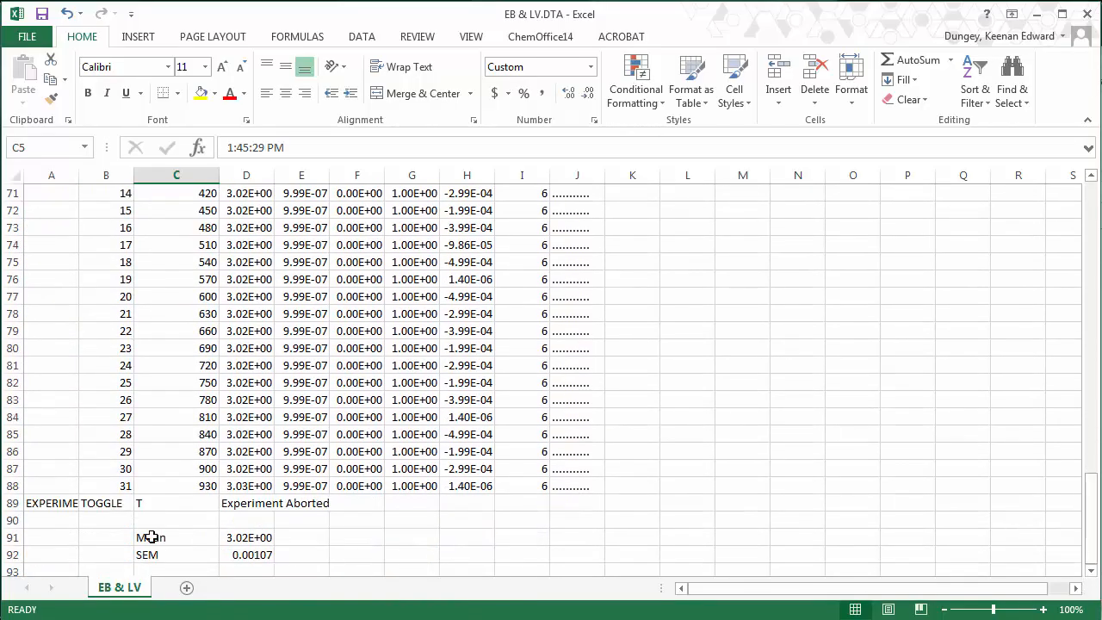
{"action": "left_click", "coordinate": [151, 537]}
{"action": "key", "text": "shift+Right"}
{"action": "key", "text": "shift+Down"}
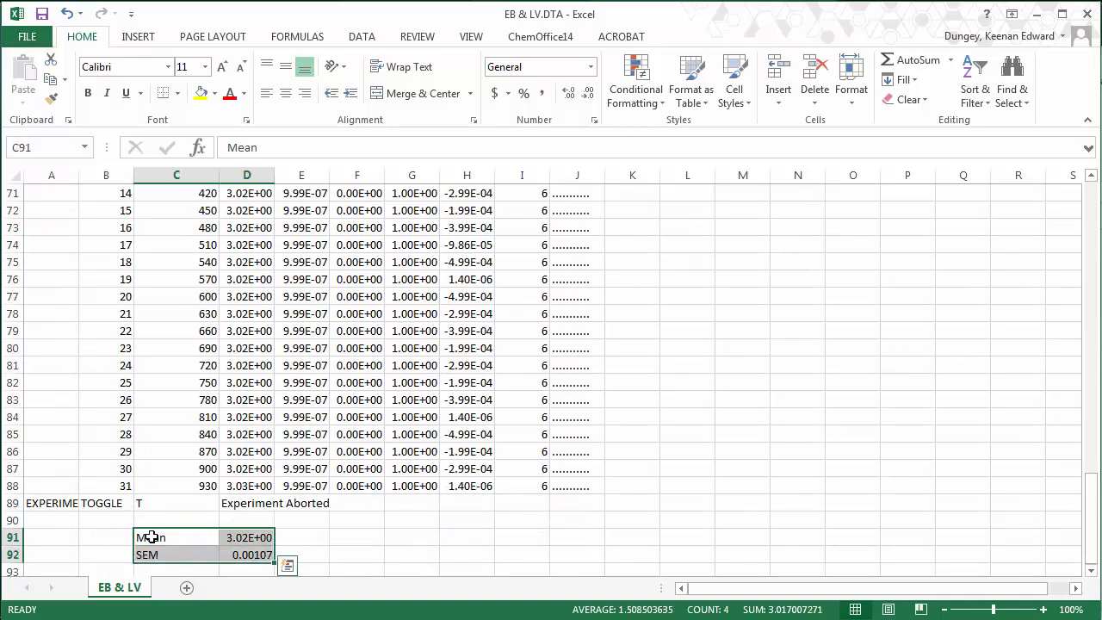
{"action": "key", "text": "ctrl+c"}
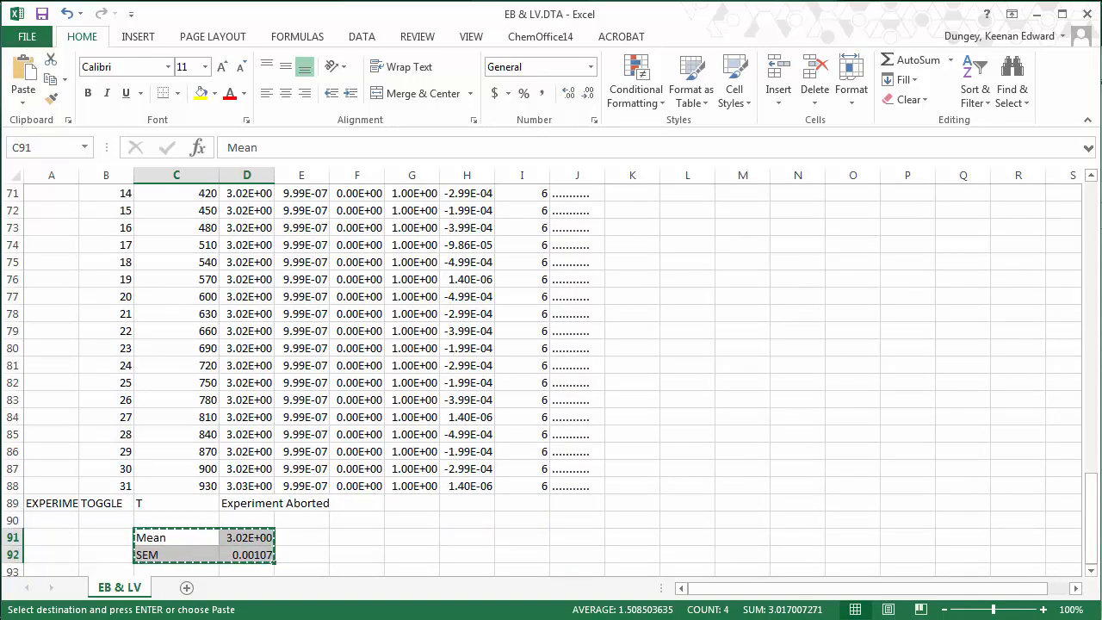
- Paste the Mean and SEM rows into A67 of the EB and LV workbook
{"action": "key", "text": "alt+Tab"}
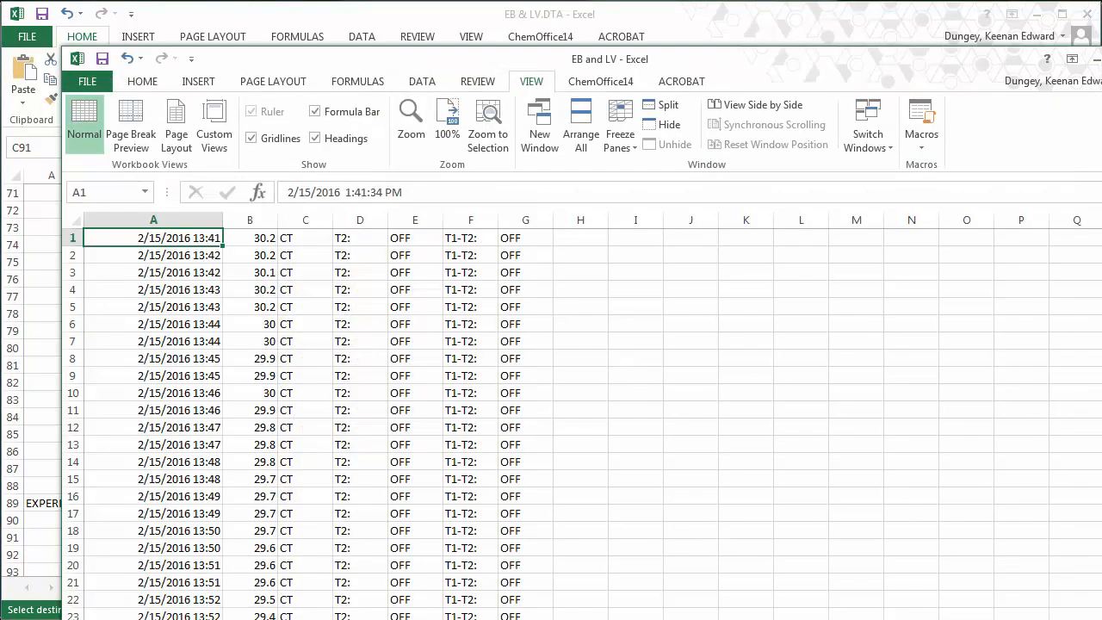
{"action": "scroll", "coordinate": [582, 424], "scroll_direction": "down", "scroll_amount": 11}
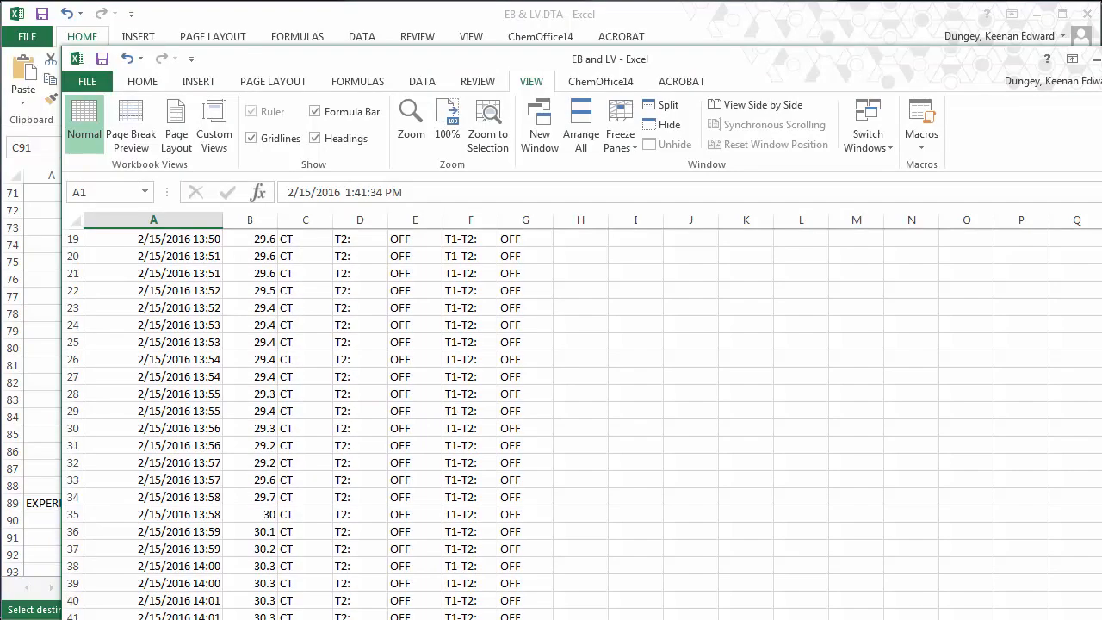
{"action": "scroll", "coordinate": [1098, 570], "scroll_direction": "down", "scroll_amount": 3}
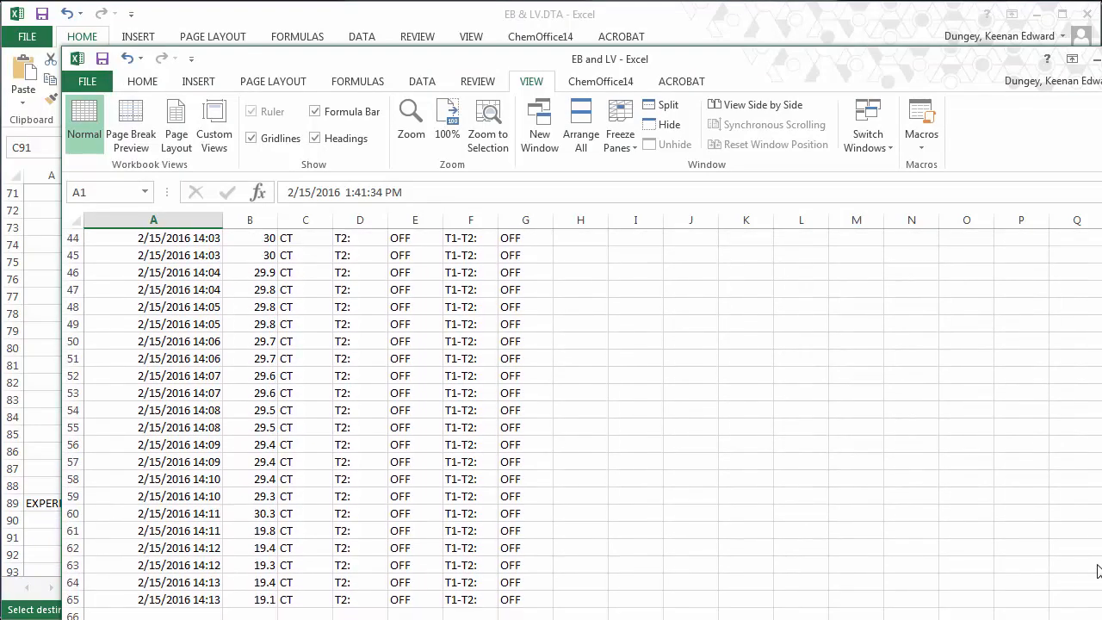
{"action": "left_click", "coordinate": [107, 613]}
{"action": "scroll", "coordinate": [107, 613], "scroll_direction": "down", "scroll_amount": 1}
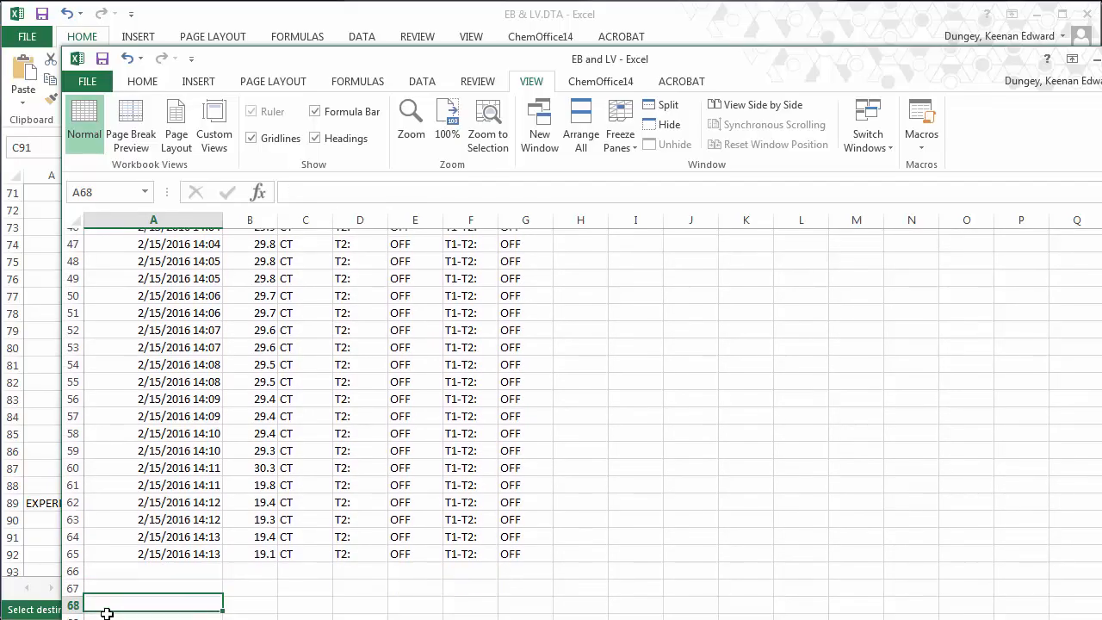
{"action": "key", "text": "Return"}
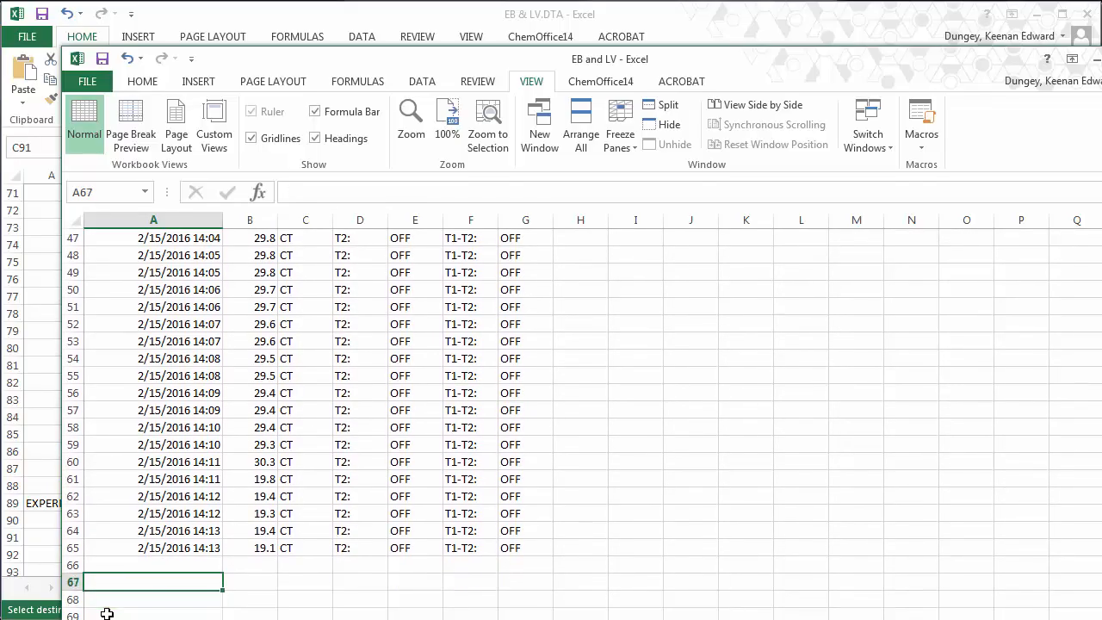
{"action": "key", "text": "ctrl+v"}
- Select the unused columns D through G of the log
{"action": "key", "text": "Tab"}
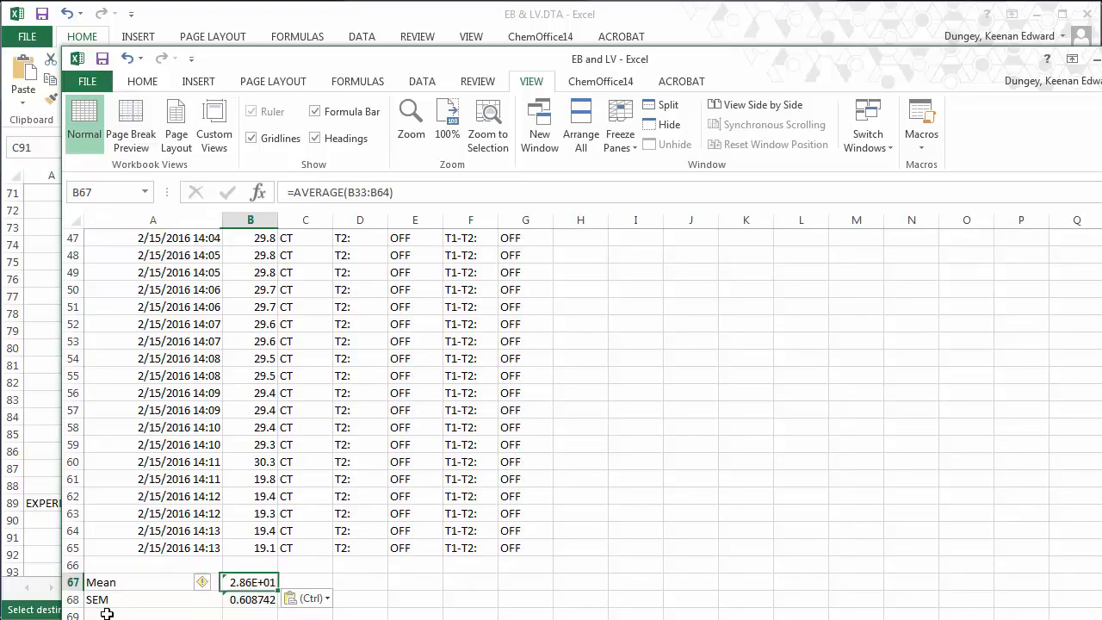
{"action": "key", "text": "Up"}
{"action": "key", "text": "Up"}
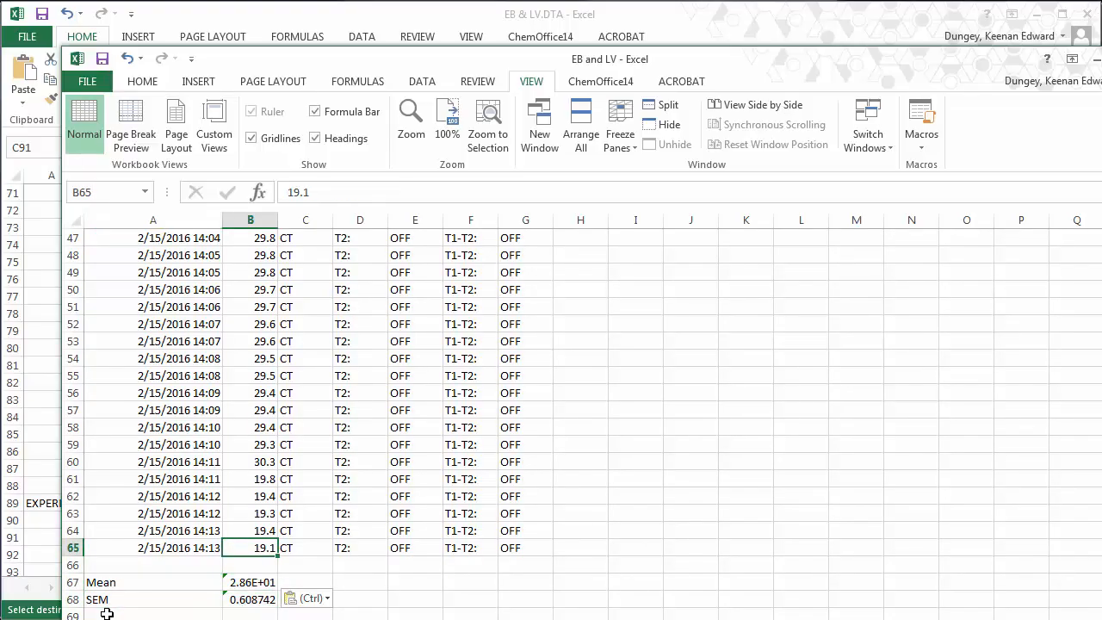
{"action": "key", "text": "Right"}
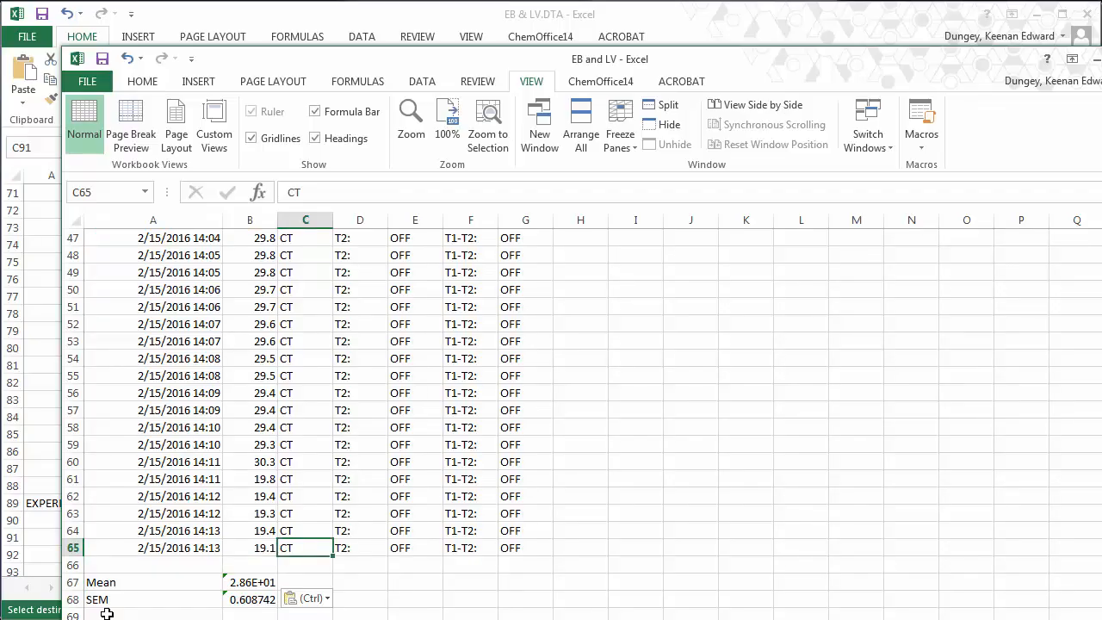
{"action": "key", "text": "Right"}
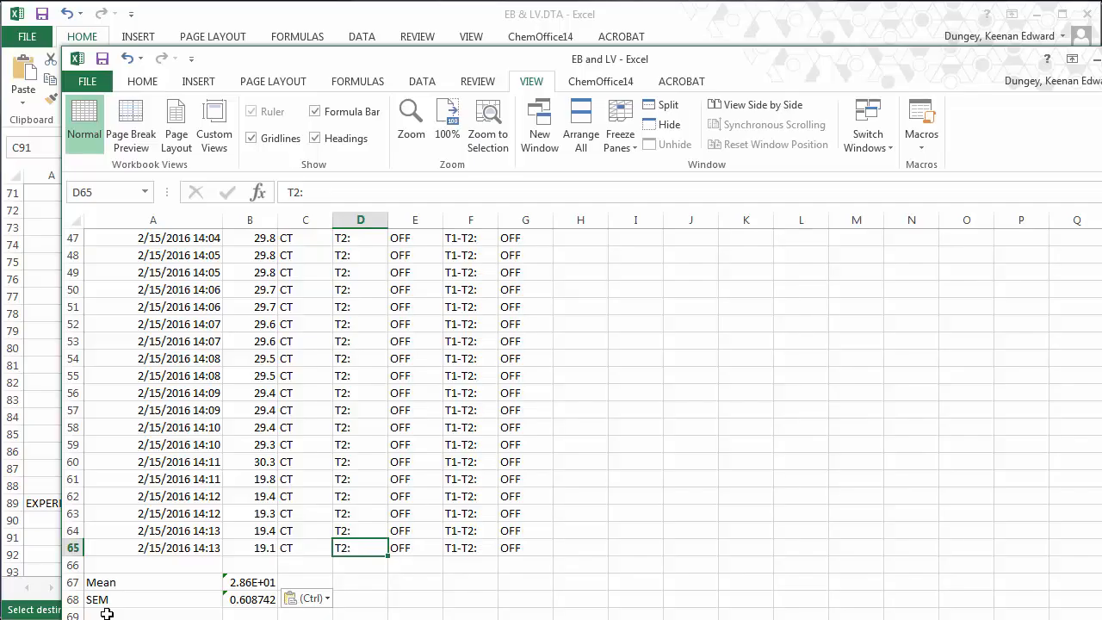
{"action": "key", "text": "shift+Right"}
{"action": "key", "text": "shift+Right"}
{"action": "key", "text": "shift+Right"}
{"action": "key", "text": "shift+Up"}
{"action": "key", "text": "shift+Up"}
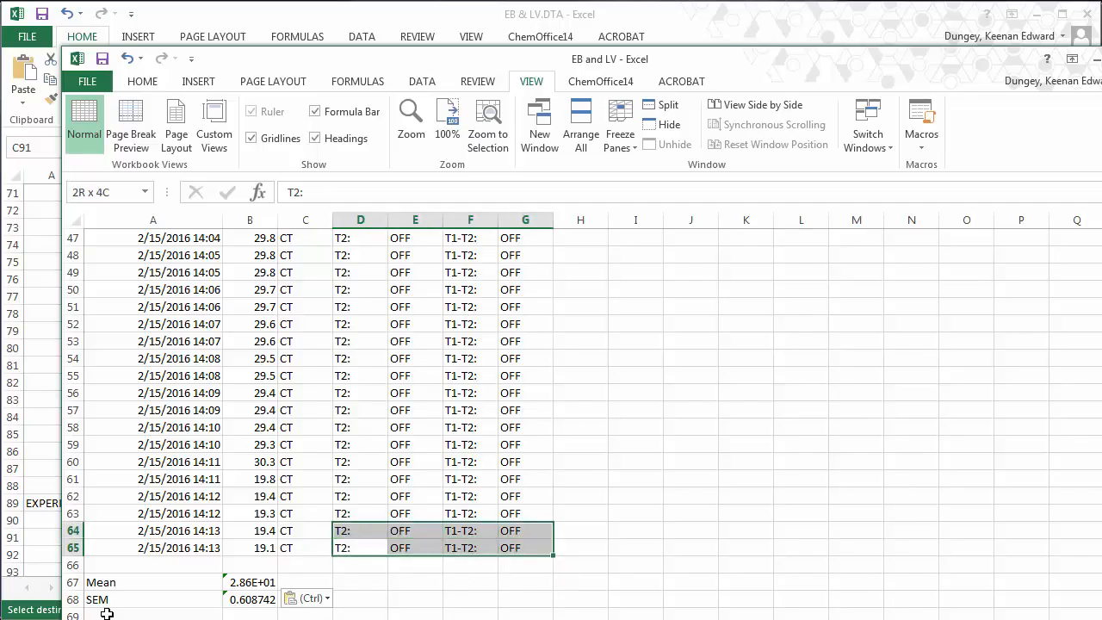
- Clear the unused columns D through G
{"action": "key", "text": "shift+Up"}
{"action": "key", "text": "shift+Up"}
{"action": "key", "text": "shift+Up"}
{"action": "key", "text": "shift+Up"}
{"action": "key", "text": "shift+Up"}
{"action": "key", "text": "shift+Up"}
{"action": "key", "text": "shift+Up"}
{"action": "key", "text": "shift+Up"}
{"action": "key", "text": "shift+Up"}
{"action": "key", "text": "shift+Up"}
{"action": "key", "text": "shift+Up"}
{"action": "key", "text": "shift+Up"}
{"action": "key", "text": "shift+Up"}
{"action": "key", "text": "shift+Up"}
{"action": "key", "text": "shift+Up"}
{"action": "key", "text": "shift+Up"}
{"action": "key", "text": "shift+Up"}
{"action": "key", "text": "shift+Up"}
{"action": "key", "text": "shift+Up"}
{"action": "key", "text": "shift+Up"}
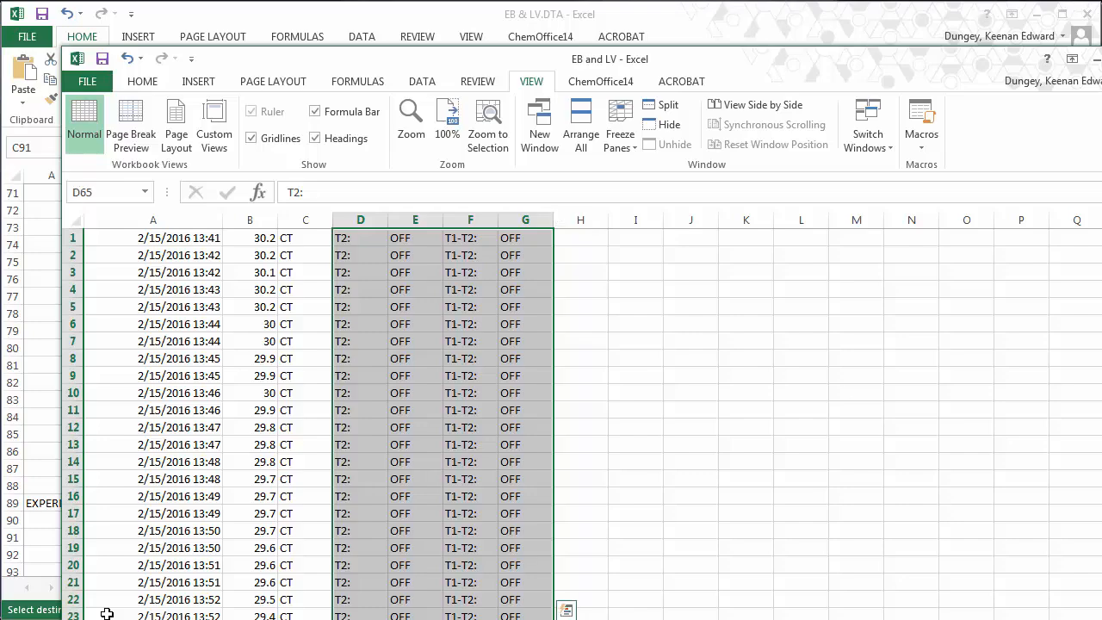
{"action": "key", "text": "Delete"}
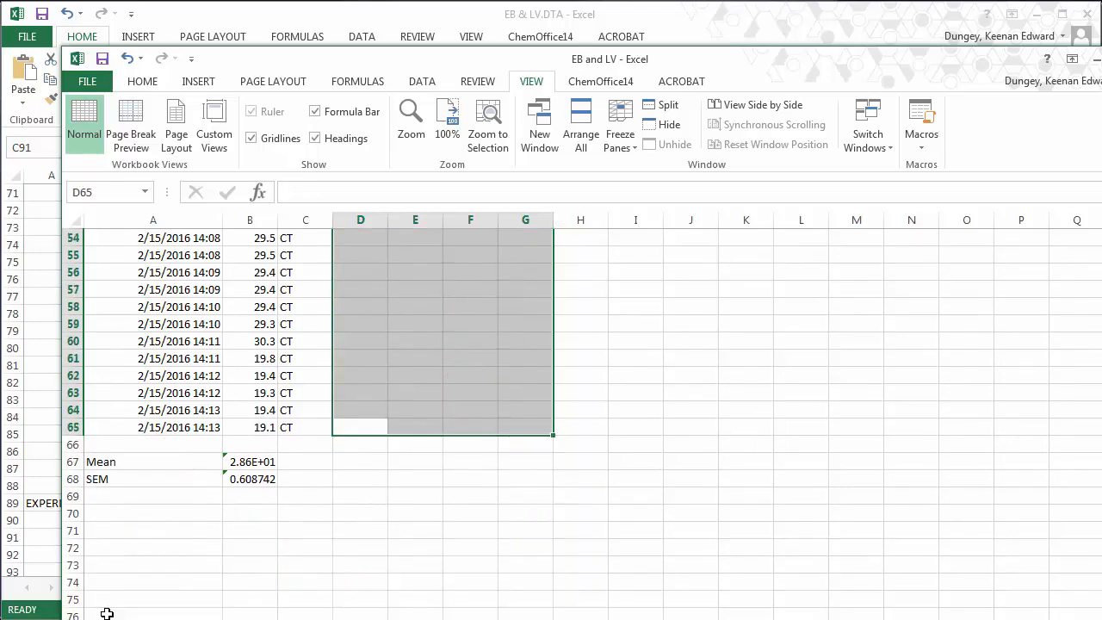
{"action": "key", "text": "Page_Up"}
{"action": "key", "text": "Page_Up"}
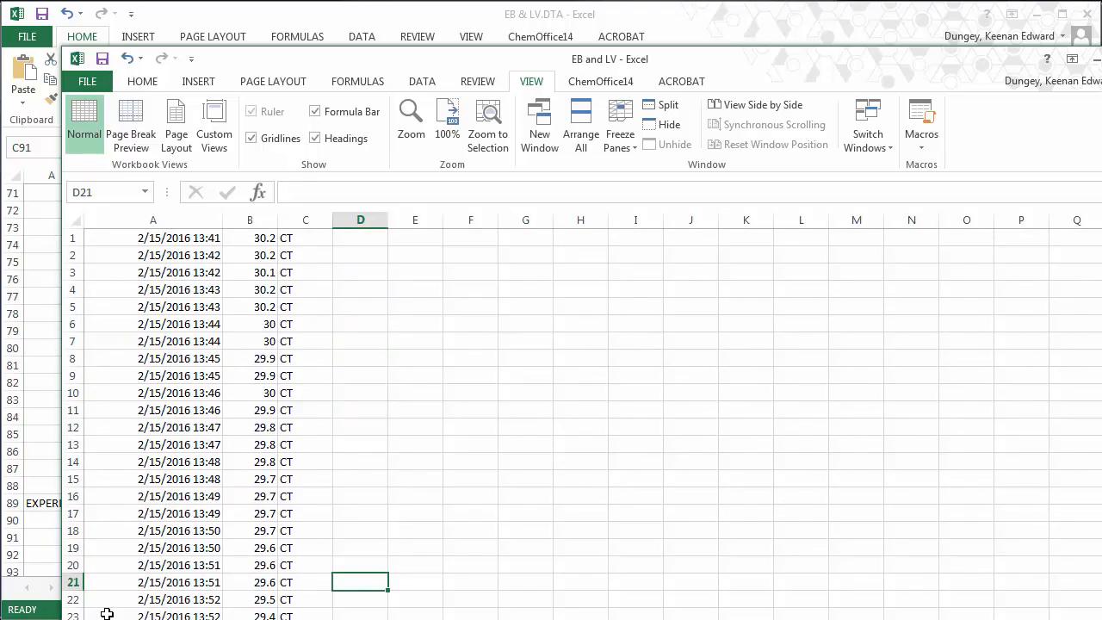
- Enter =273.15+B1 in D1 (303.35 K) and select column D down to the last reading
{"action": "left_click", "coordinate": [357, 239]}
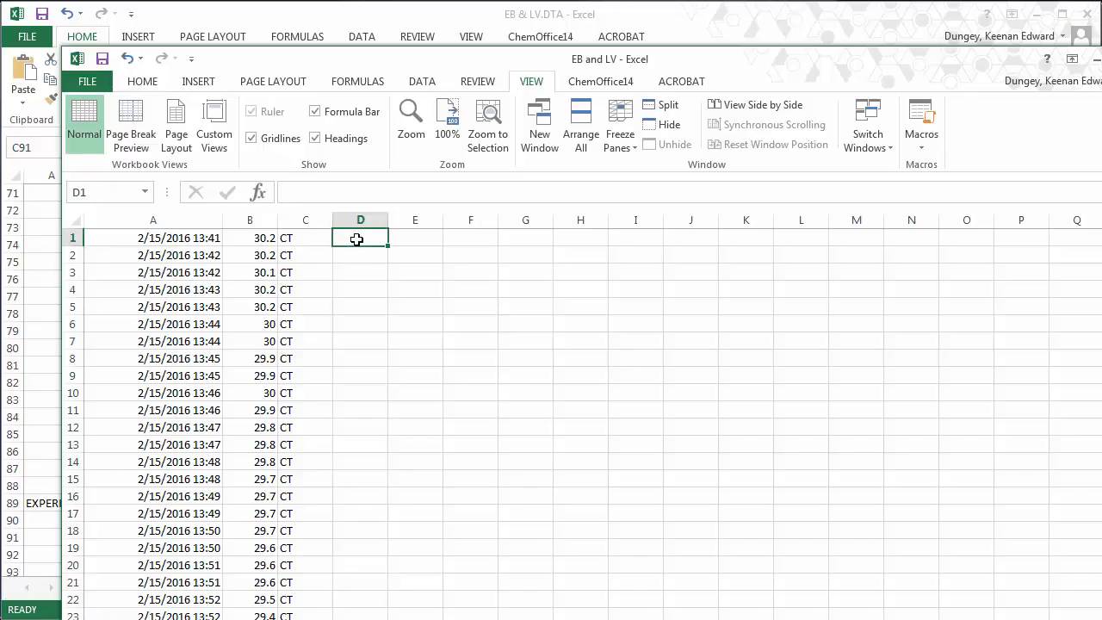
{"action": "type", "text": "=273"}
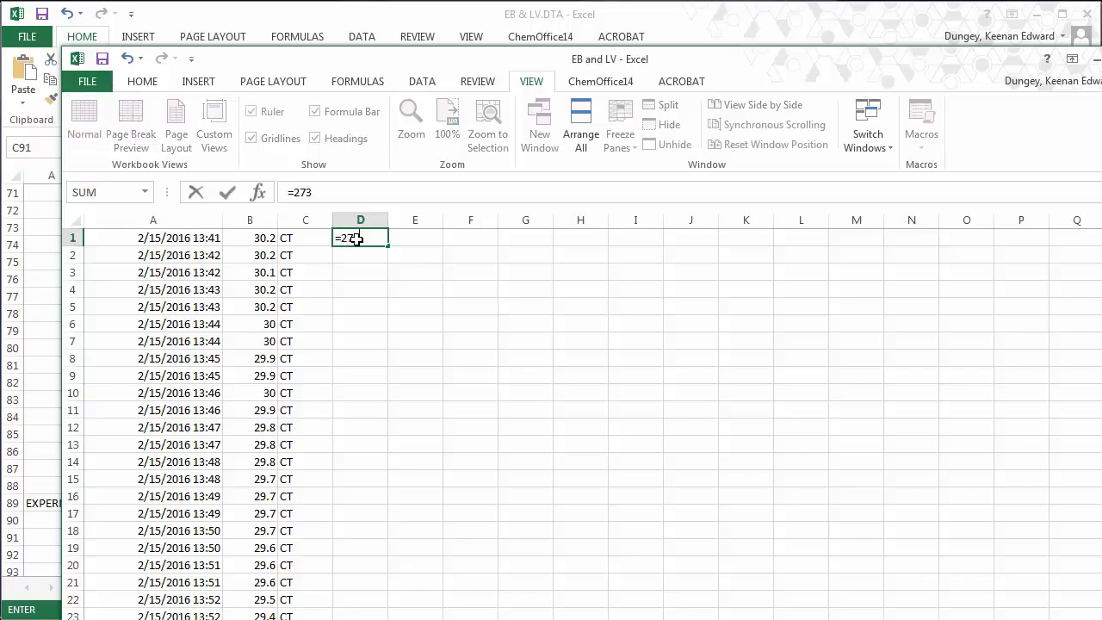
{"action": "type", "text": ".15+"}
{"action": "key", "text": "Left"}
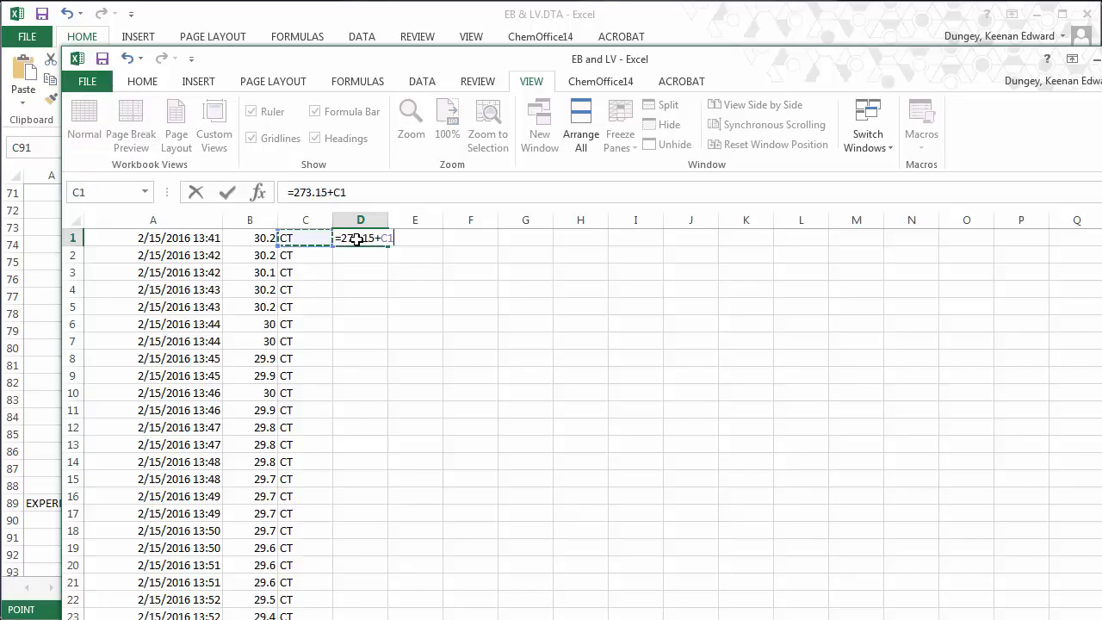
{"action": "key", "text": "Left"}
{"action": "key", "text": "Left"}
{"action": "key", "text": "Right"}
{"action": "key", "text": "ctrl+Return"}
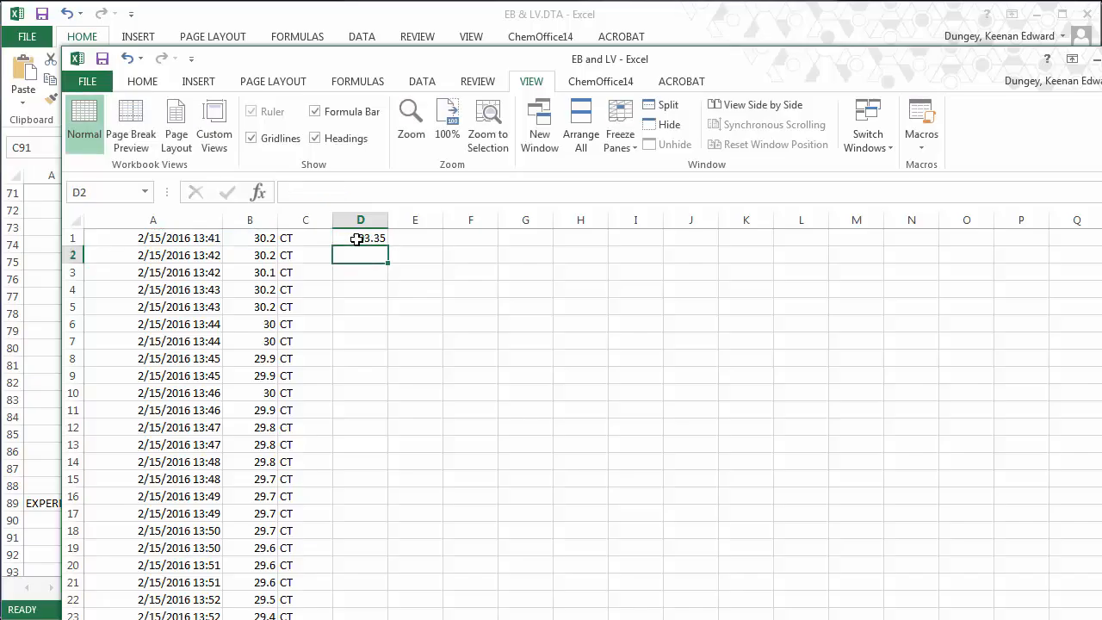
{"action": "left_click_drag", "start_coordinate": [357, 239], "coordinate": [361, 410]}
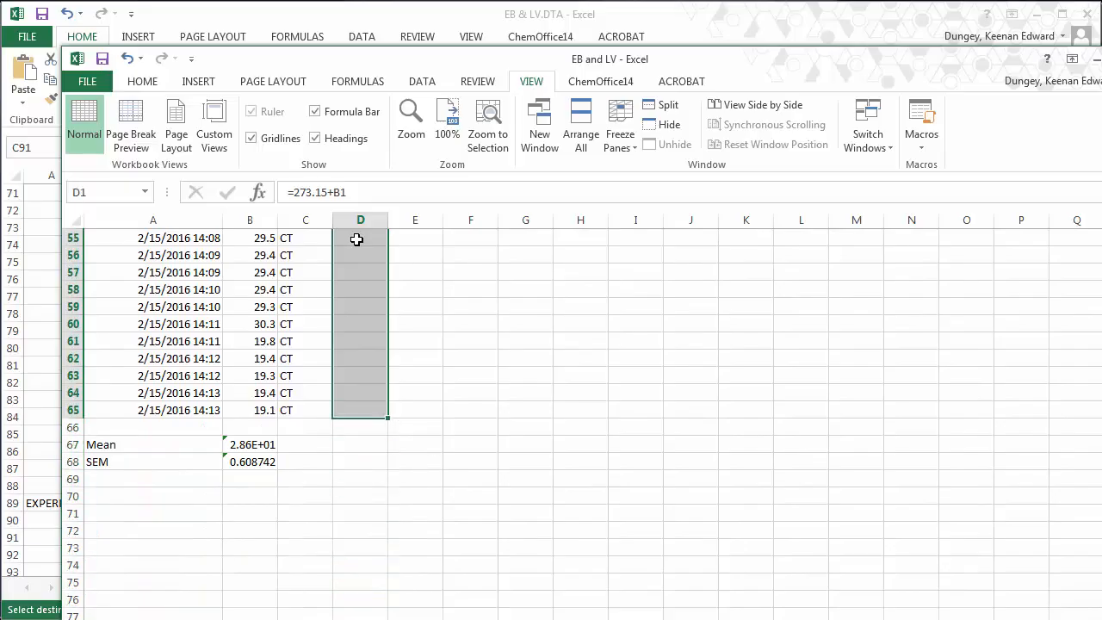
- Fill the Kelvin formula down column D and check the last converted readings
{"action": "key", "text": "ctrl+v"}
{"action": "key", "text": "Page_Down"}
{"action": "key", "text": "Page_Down"}
{"action": "key", "text": "Page_Down"}
{"action": "key", "text": "Page_Down"}
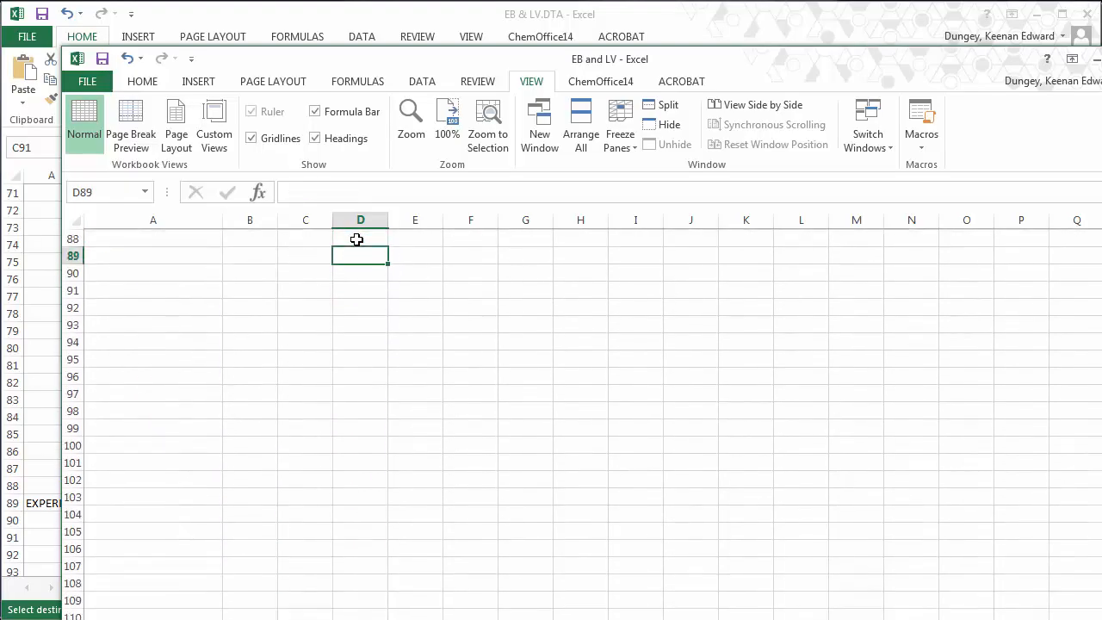
{"action": "key", "text": "Page_Up"}
{"action": "key", "text": "Page_Up"}
{"action": "key", "text": "Down"}
{"action": "key", "text": "Down"}
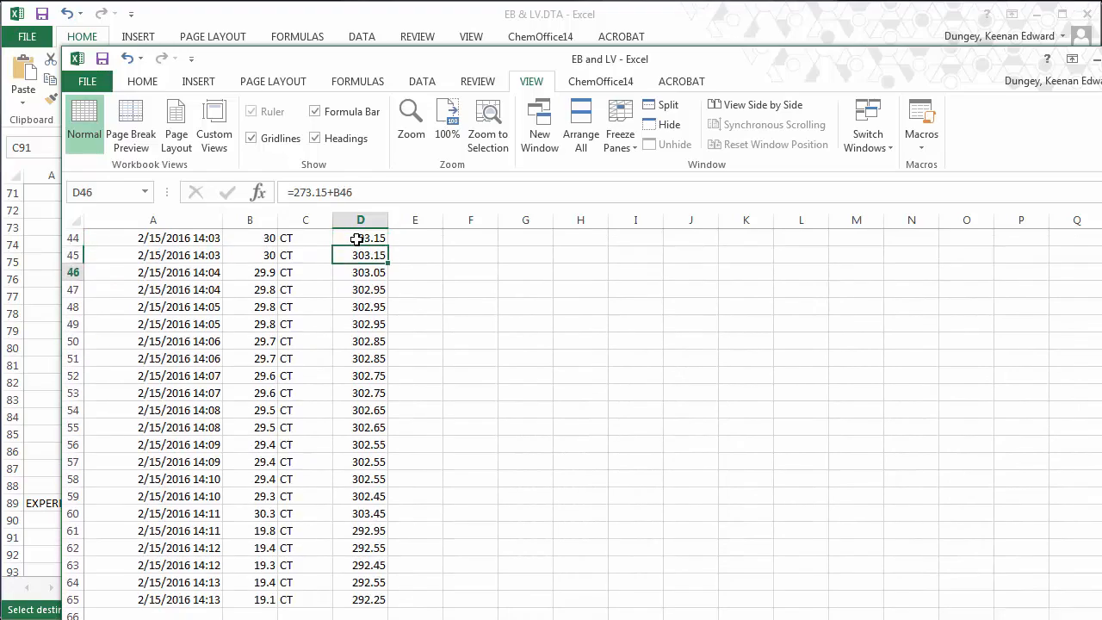
{"action": "key", "text": "Down"}
{"action": "key", "text": "Down"}
{"action": "key", "text": "Down"}
{"action": "key", "text": "Down"}
{"action": "key", "text": "Down"}
{"action": "key", "text": "Down"}
{"action": "key", "text": "Down"}
{"action": "key", "text": "Down"}
{"action": "key", "text": "Down"}
{"action": "key", "text": "Down"}
{"action": "key", "text": "Down"}
{"action": "key", "text": "Down"}
{"action": "key", "text": "Down"}
{"action": "key", "text": "Down"}
{"action": "key", "text": "Down"}
{"action": "key", "text": "Down"}
{"action": "key", "text": "Down"}
{"action": "key", "text": "Down"}
{"action": "key", "text": "Down"}
{"action": "key", "text": "Down"}
{"action": "key", "text": "Up"}
{"action": "key", "text": "Up"}
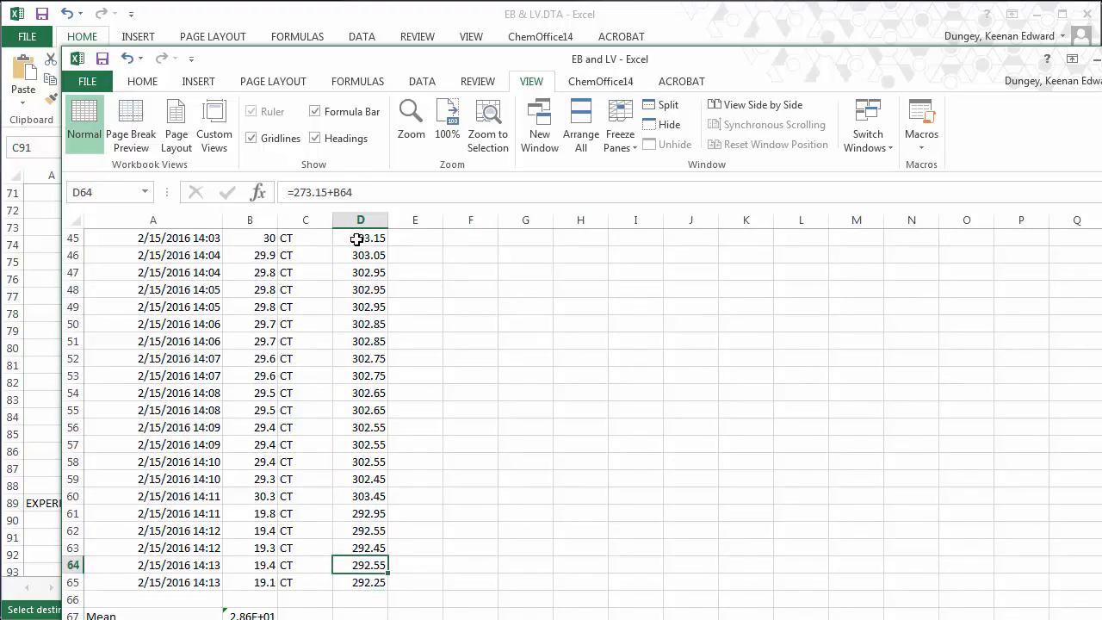
- Delete the last five readings in A61:D65 where the temperature dropped
{"action": "key", "text": "Up"}
{"action": "key", "text": "Up"}
{"action": "key", "text": "Up"}
{"action": "key", "text": "Left"}
{"action": "key", "text": "Left"}
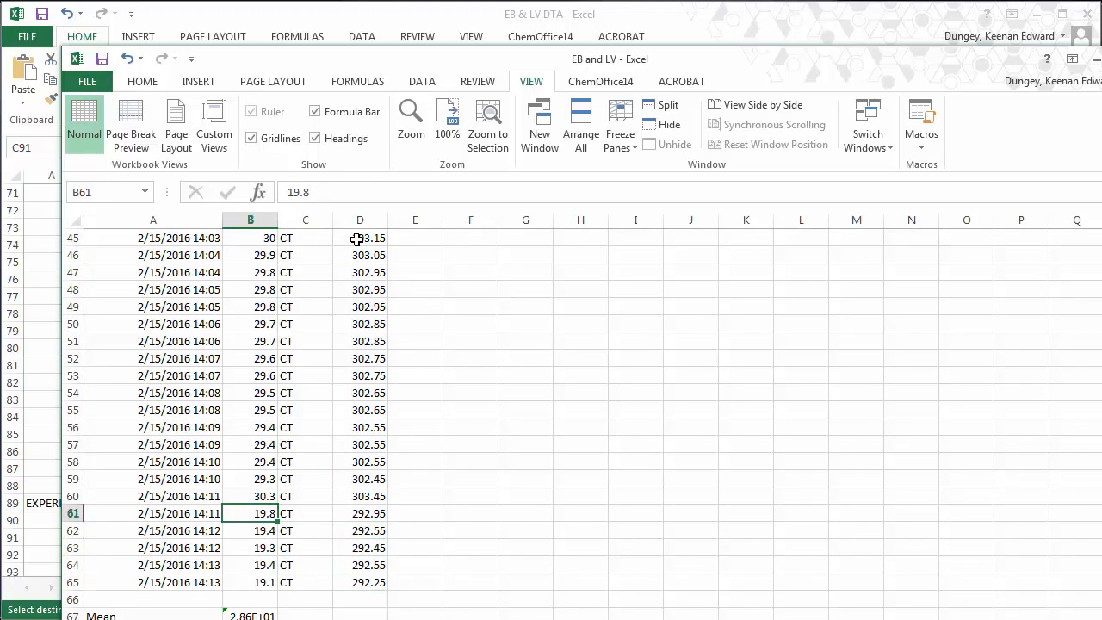
{"action": "key", "text": "Left"}
{"action": "key", "text": "Right"}
{"action": "key", "text": "Left"}
{"action": "key", "text": "shift+Right"}
{"action": "key", "text": "shift+Right"}
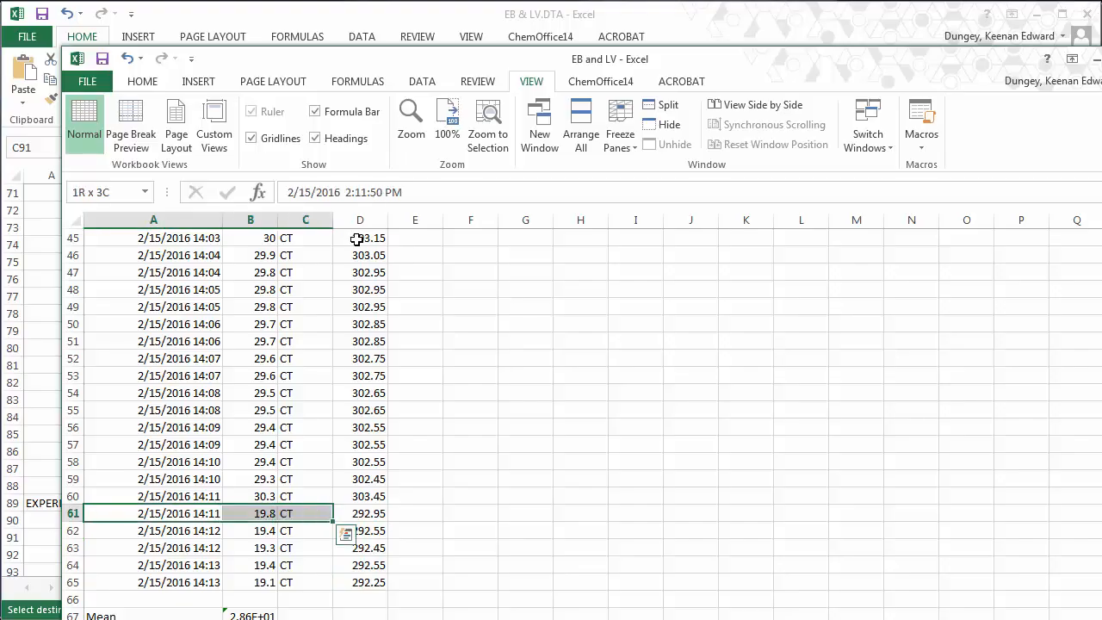
{"action": "key", "text": "shift+Right"}
{"action": "key", "text": "shift+Down"}
{"action": "key", "text": "shift+Down"}
{"action": "key", "text": "shift+Down"}
{"action": "key", "text": "shift+Down"}
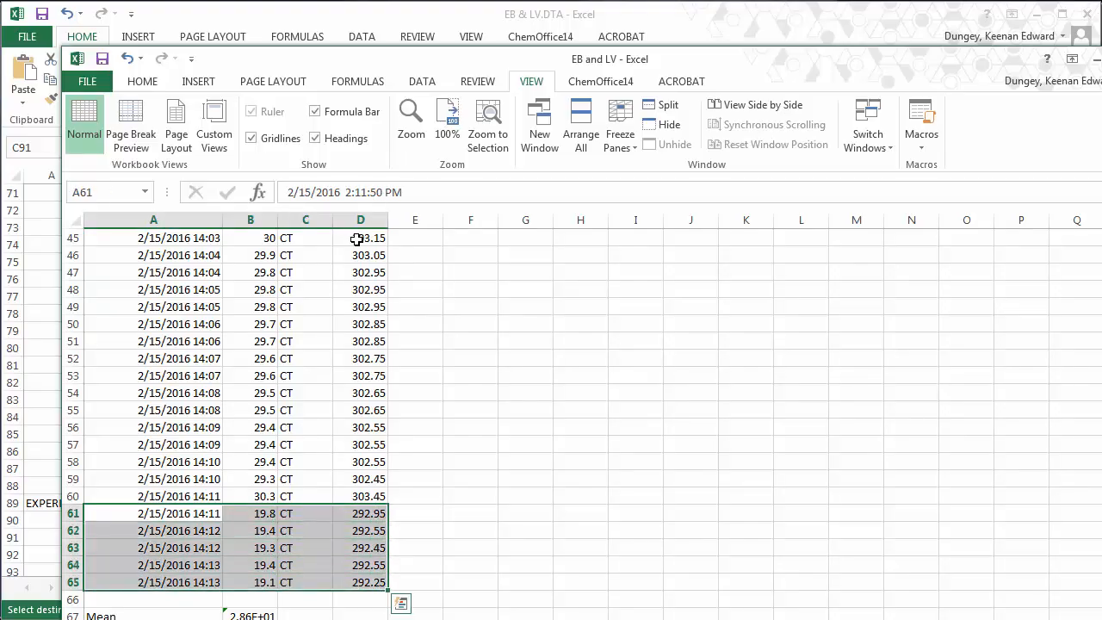
{"action": "key", "text": "Delete"}
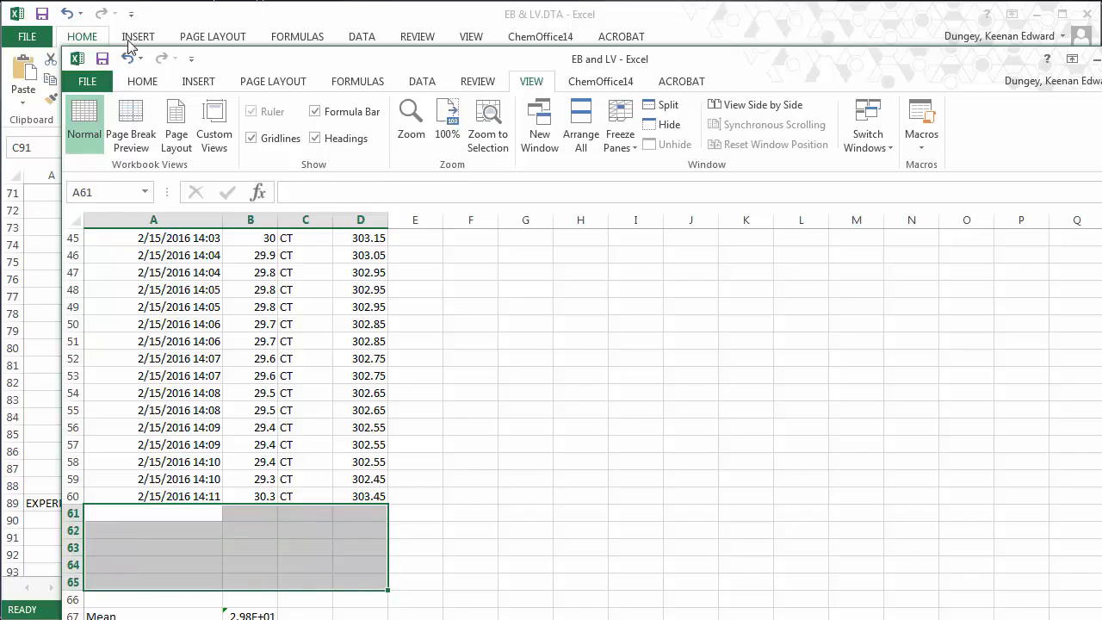
{"action": "left_click", "coordinate": [95, 81]}
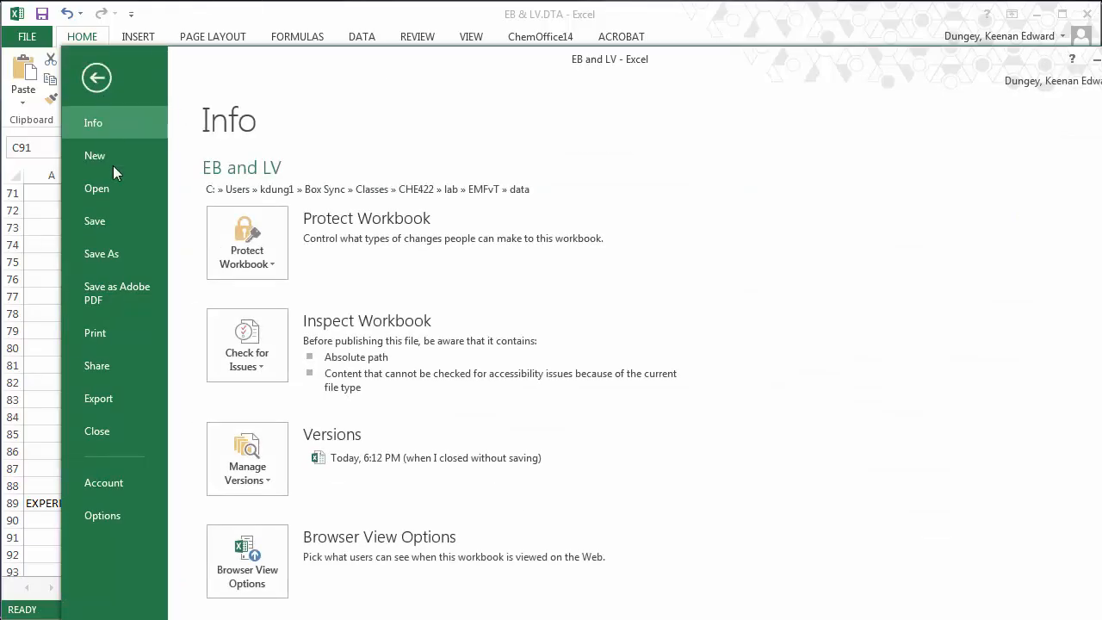
- Save the log as an Excel Workbook, EB and LV.xlsx, in the data folder
{"action": "left_click", "coordinate": [125, 254]}
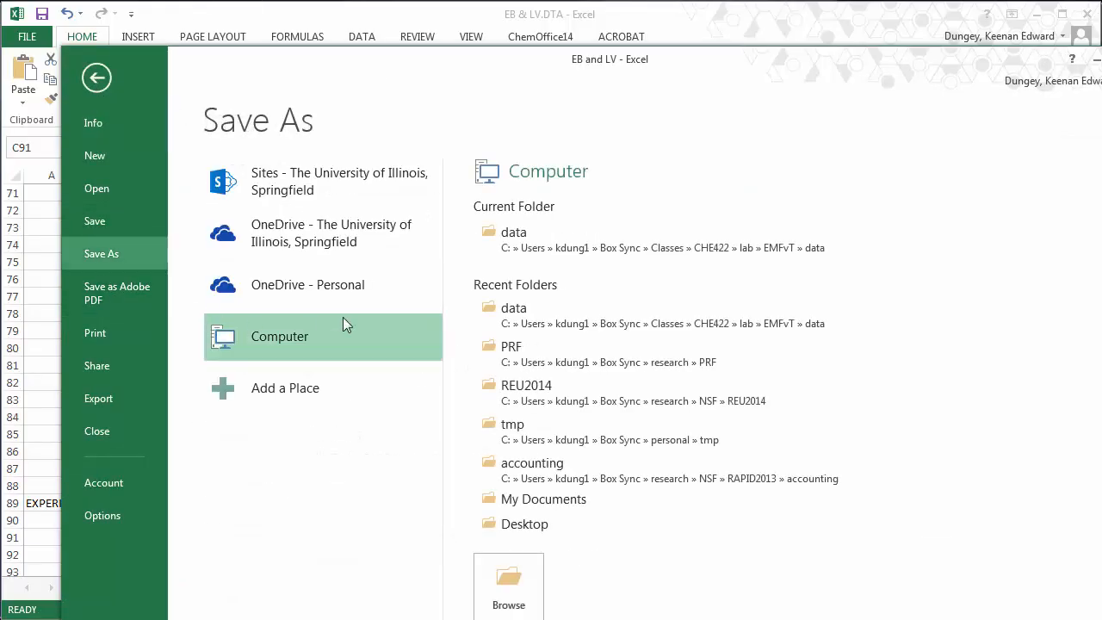
{"action": "left_click", "coordinate": [535, 233]}
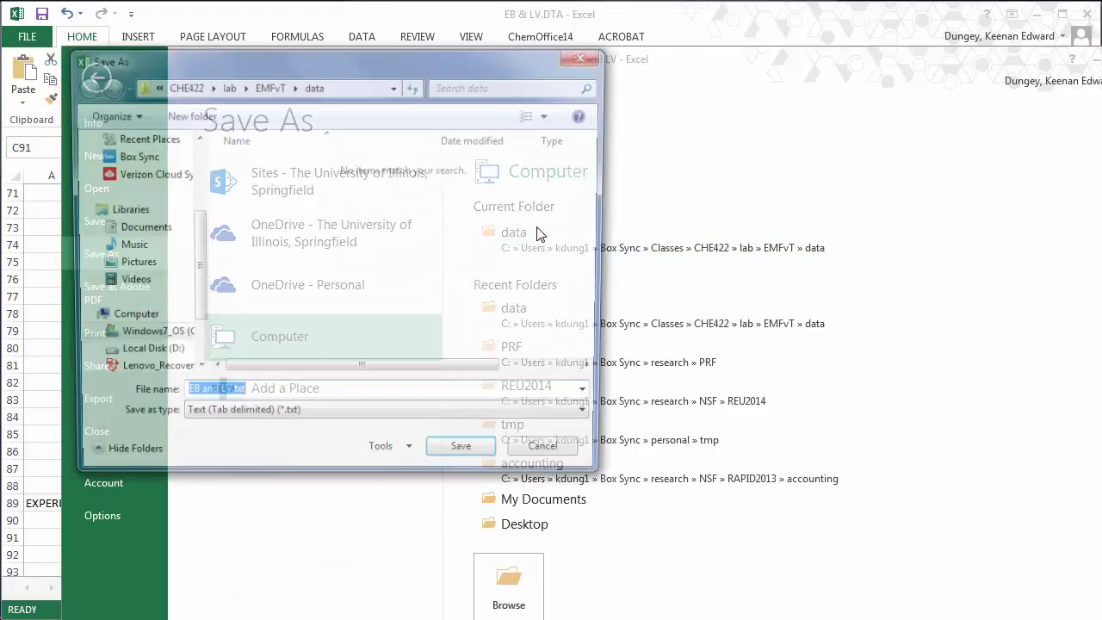
{"action": "left_click", "coordinate": [458, 419]}
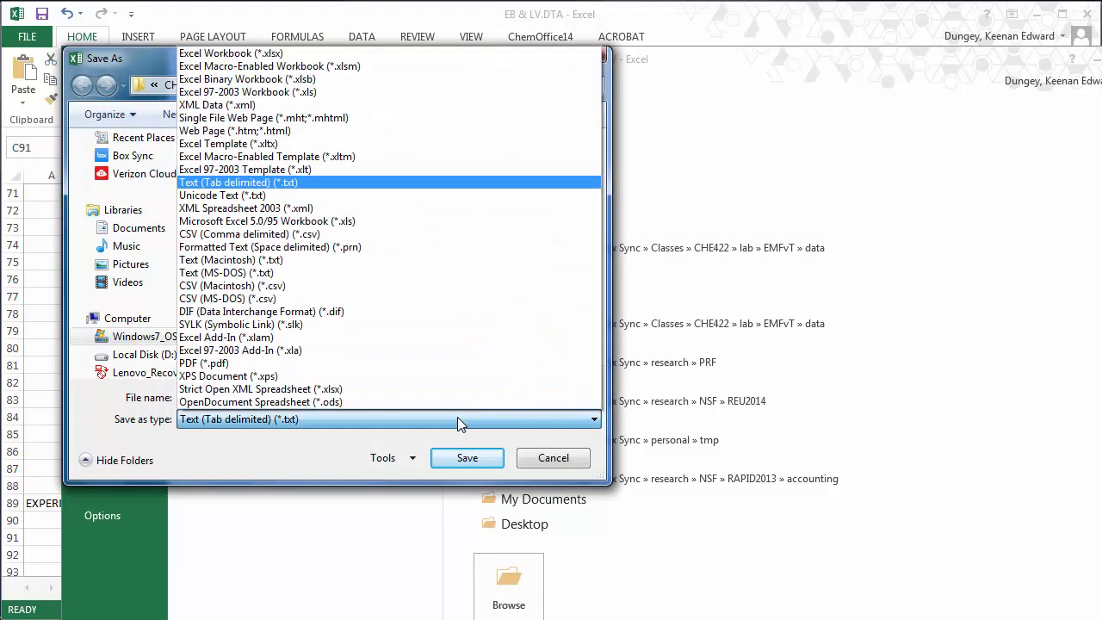
{"action": "left_click", "coordinate": [310, 53]}
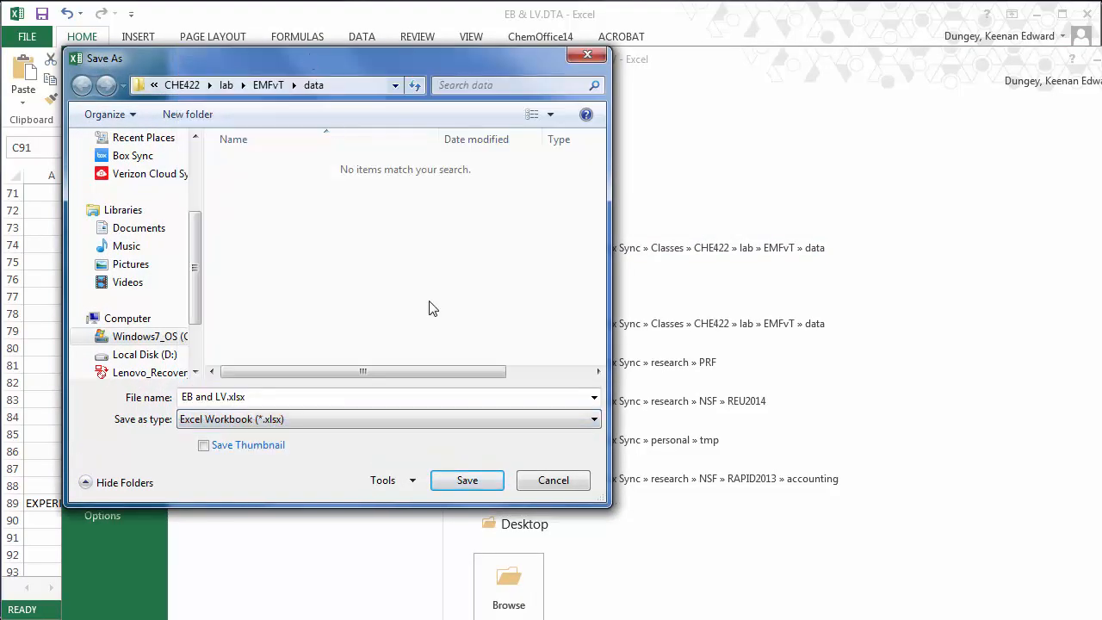
{"action": "left_click", "coordinate": [467, 480]}
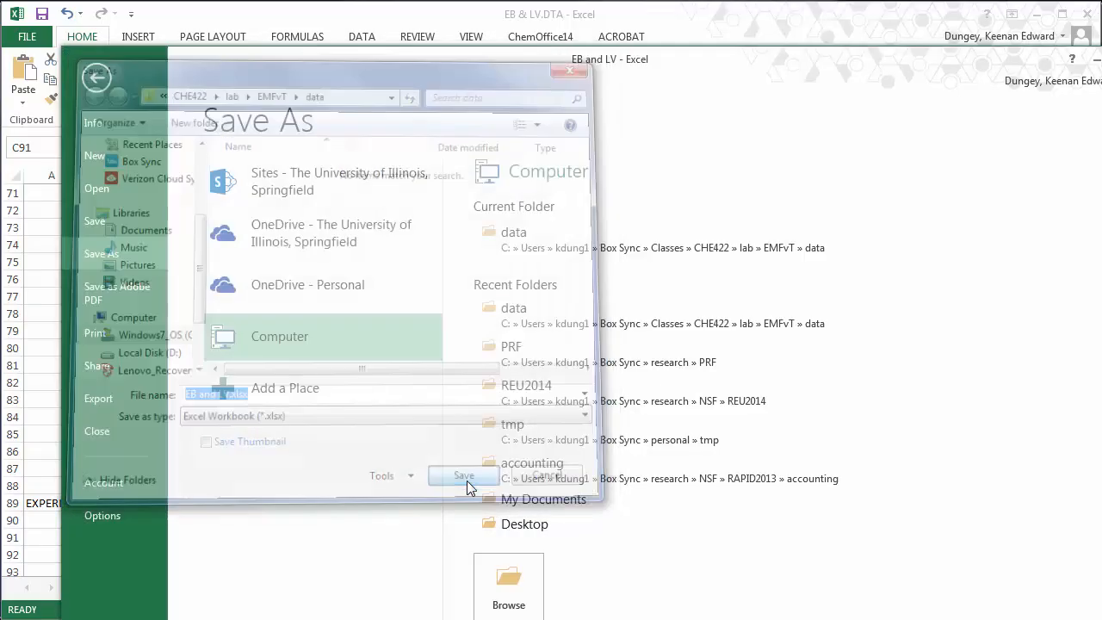
- Select the Mean and SEM labels and values
{"action": "key", "text": "Up"}
{"action": "key", "text": "shift+Right"}
{"action": "key", "text": "shift+Down"}
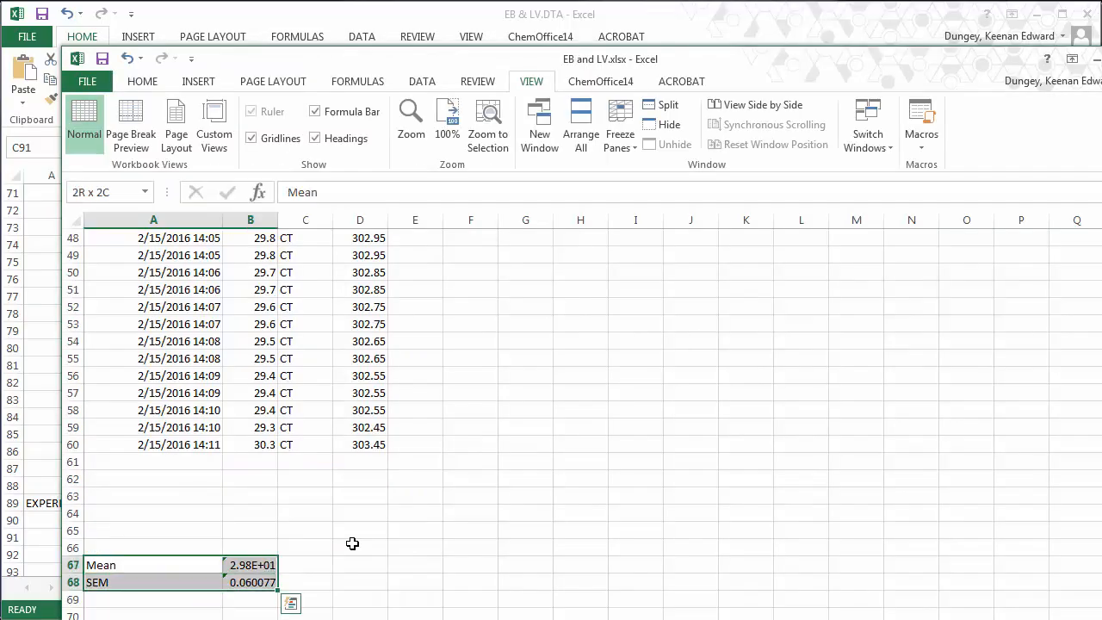
- Move the Mean and SEM block to C67:D68 and label the mean with K in E67
{"action": "key", "text": "ctrl+c"}
{"action": "key", "text": "Right"}
{"action": "key", "text": "Right"}
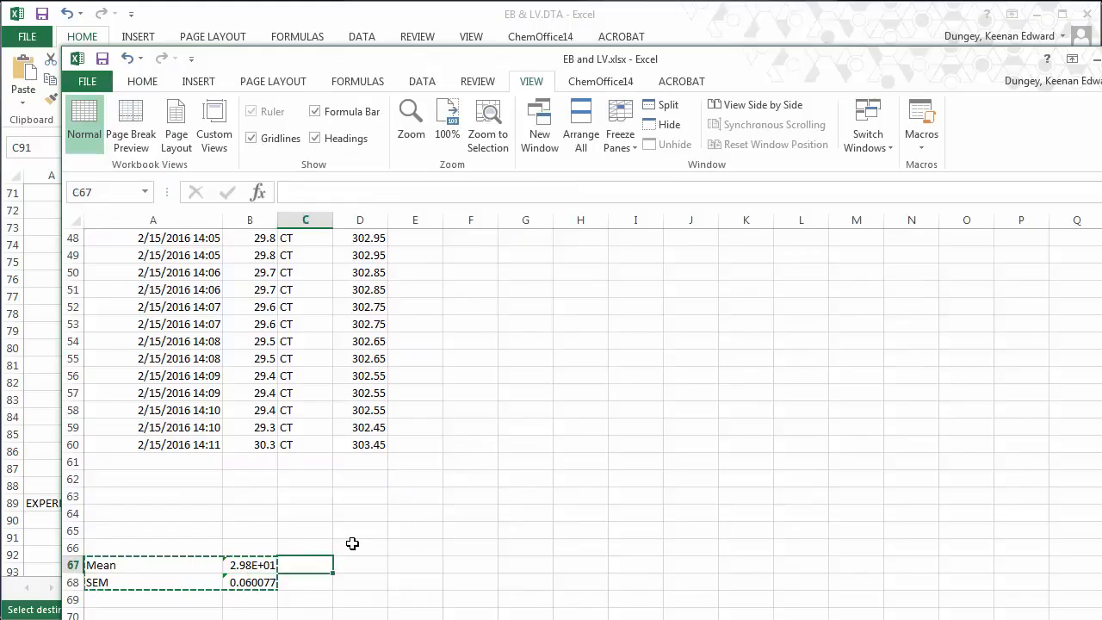
{"action": "key", "text": "ctrl+v"}
{"action": "key", "text": "Right"}
{"action": "key", "text": "Right"}
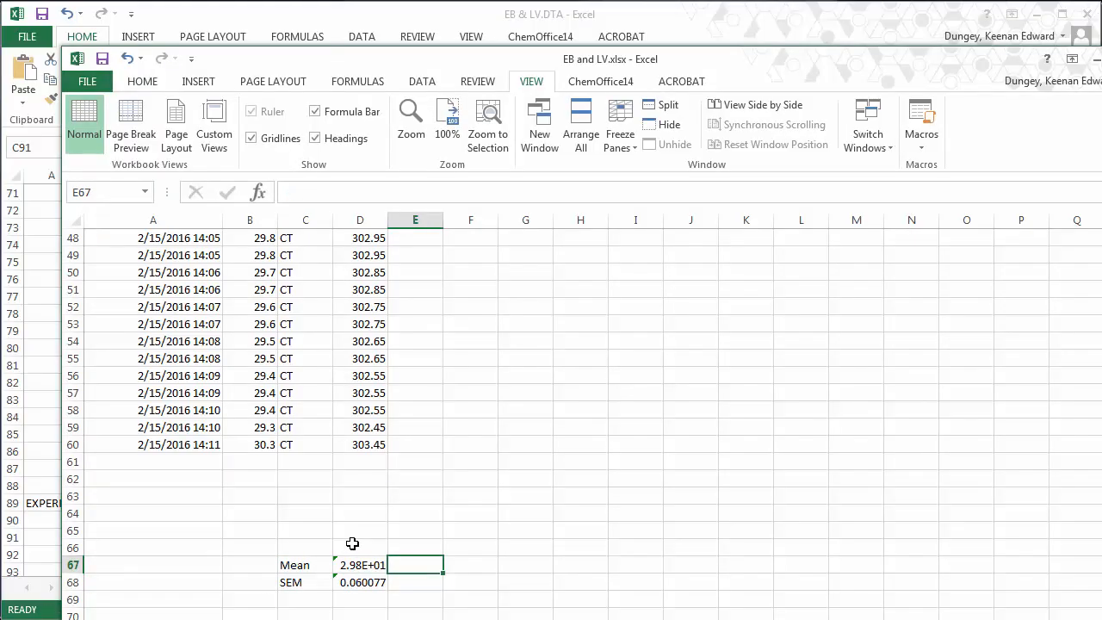
{"action": "type", "text": "K"}
{"action": "key", "text": "Left"}
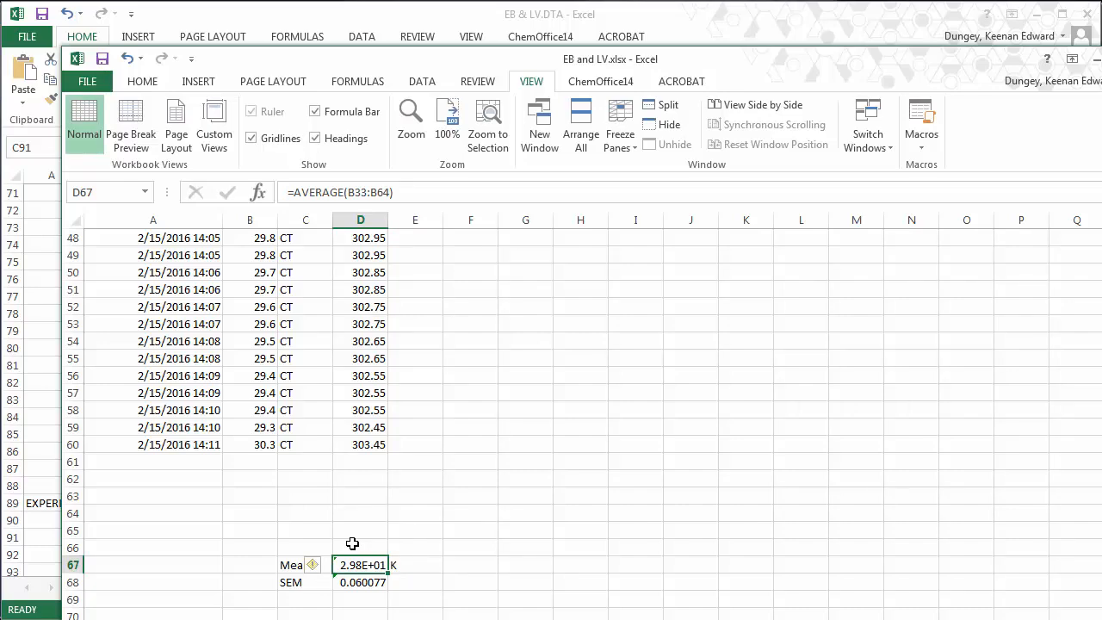
- Change the mean formula in D67 to average D1:D60, giving 3.03E+02
{"action": "left_click", "coordinate": [388, 192]}
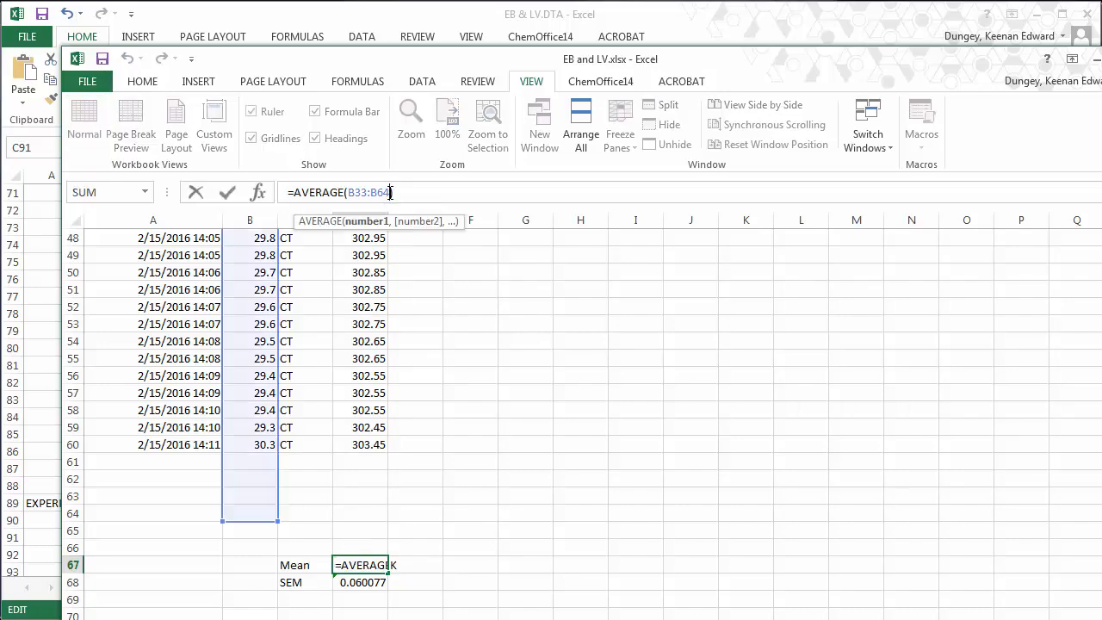
{"action": "left_click", "coordinate": [390, 192]}
{"action": "key", "text": "shift+Left"}
{"action": "key", "text": "shift+Left"}
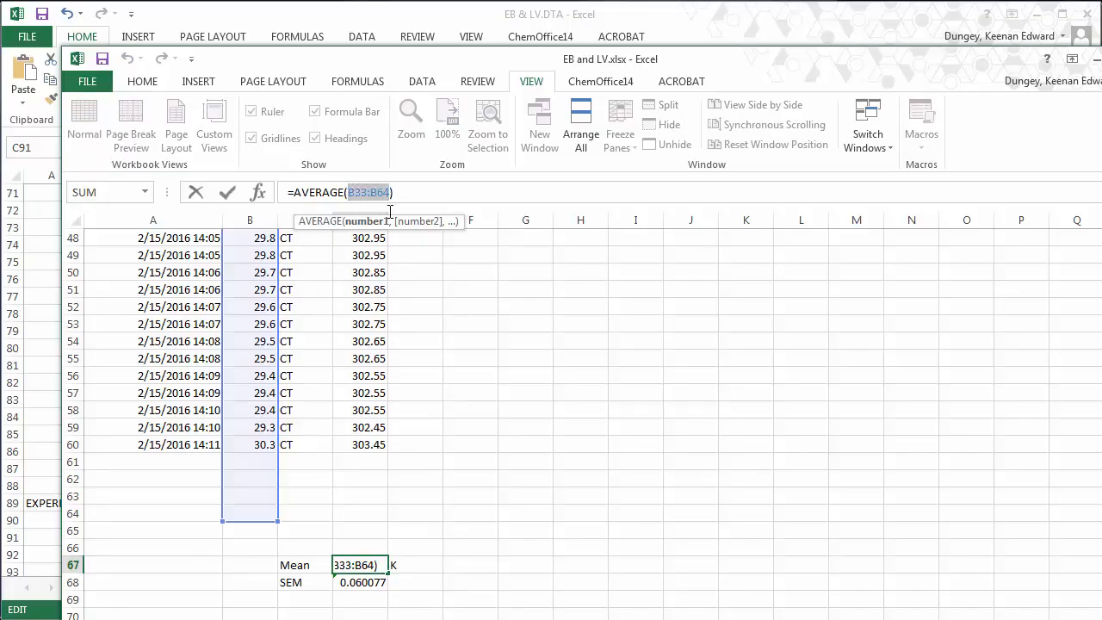
{"action": "left_click", "coordinate": [371, 444]}
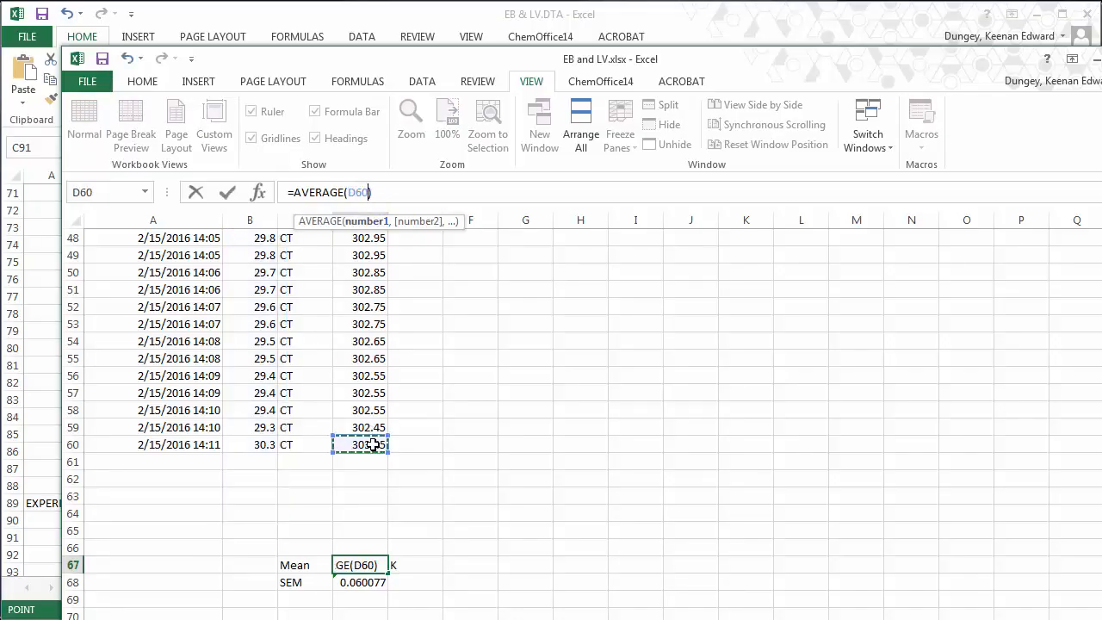
{"action": "left_click_drag", "start_coordinate": [372, 445], "coordinate": [372, 233]}
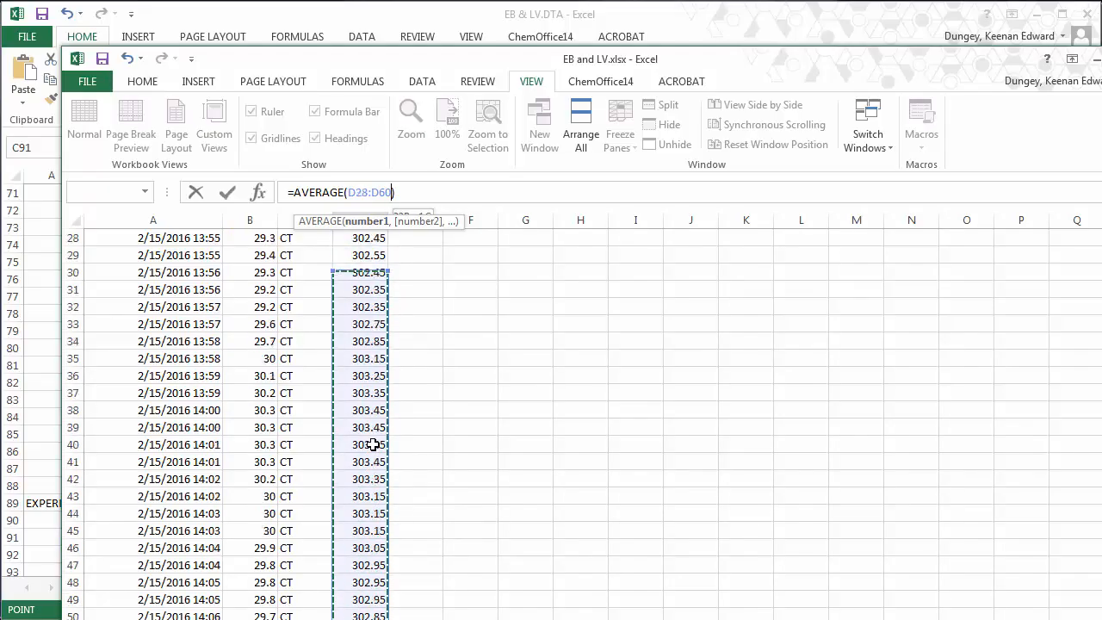
{"action": "key", "text": "shift+Up"}
{"action": "key", "text": "shift+Up"}
{"action": "key", "text": "shift+Up"}
{"action": "key", "text": "shift+Up"}
{"action": "key", "text": "shift+Up"}
{"action": "key", "text": "shift+Up"}
{"action": "key", "text": "shift+Up"}
{"action": "key", "text": "shift+Up"}
{"action": "key", "text": "shift+Up"}
{"action": "key", "text": "shift+Up"}
{"action": "key", "text": "shift+Up"}
{"action": "key", "text": "shift+Up"}
{"action": "key", "text": "shift+Up"}
{"action": "key", "text": "shift+Up"}
{"action": "key", "text": "shift+Up"}
{"action": "key", "text": "shift+Up"}
{"action": "key", "text": "shift+Up"}
{"action": "key", "text": "shift+Up"}
{"action": "key", "text": "shift+Up"}
{"action": "key", "text": "shift+Up"}
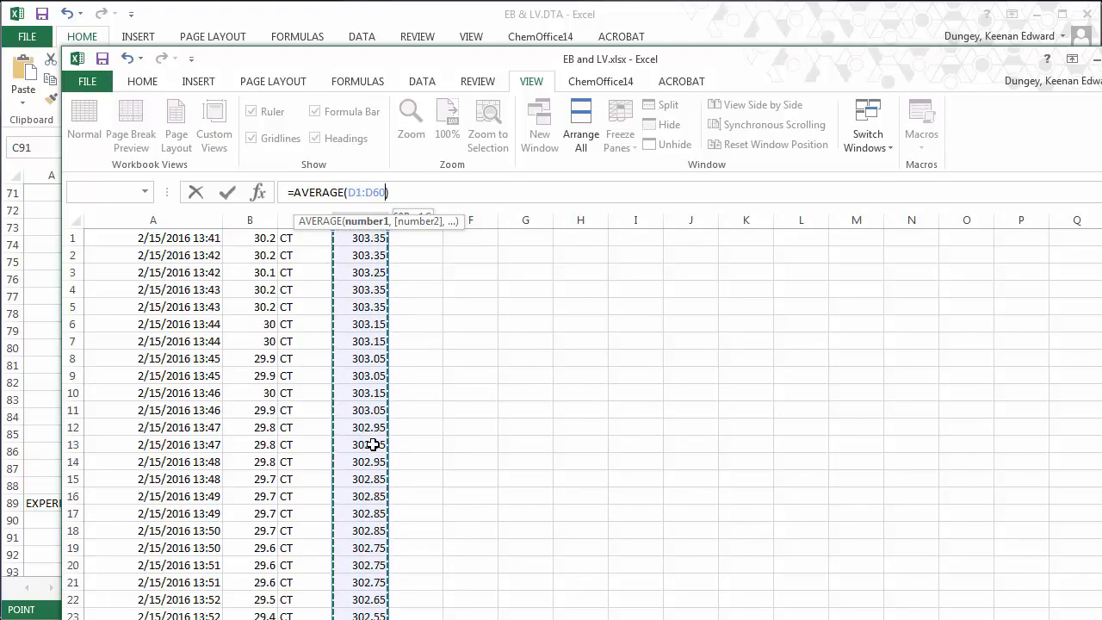
{"action": "key", "text": "Return"}
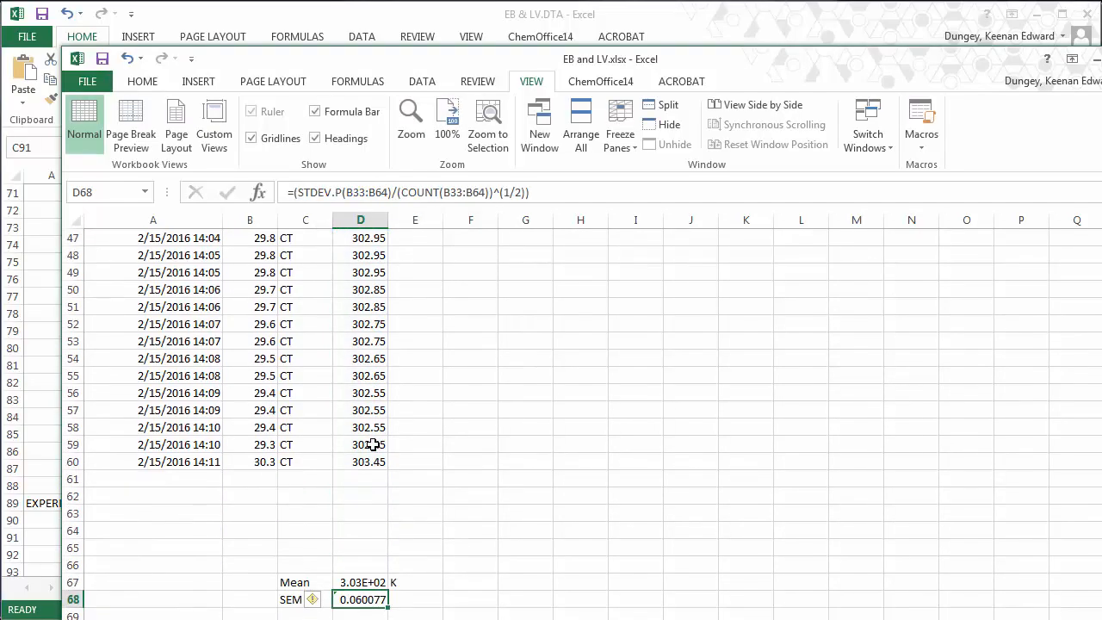
- Point the STDEV.P part of the SEM formula in D68 at D1:D60
{"action": "left_click", "coordinate": [388, 192]}
{"action": "key", "text": "shift+Left"}
{"action": "key", "text": "shift+Left"}
{"action": "key", "text": "shift+Left"}
{"action": "key", "text": "shift+Left"}
{"action": "key", "text": "shift+Left"}
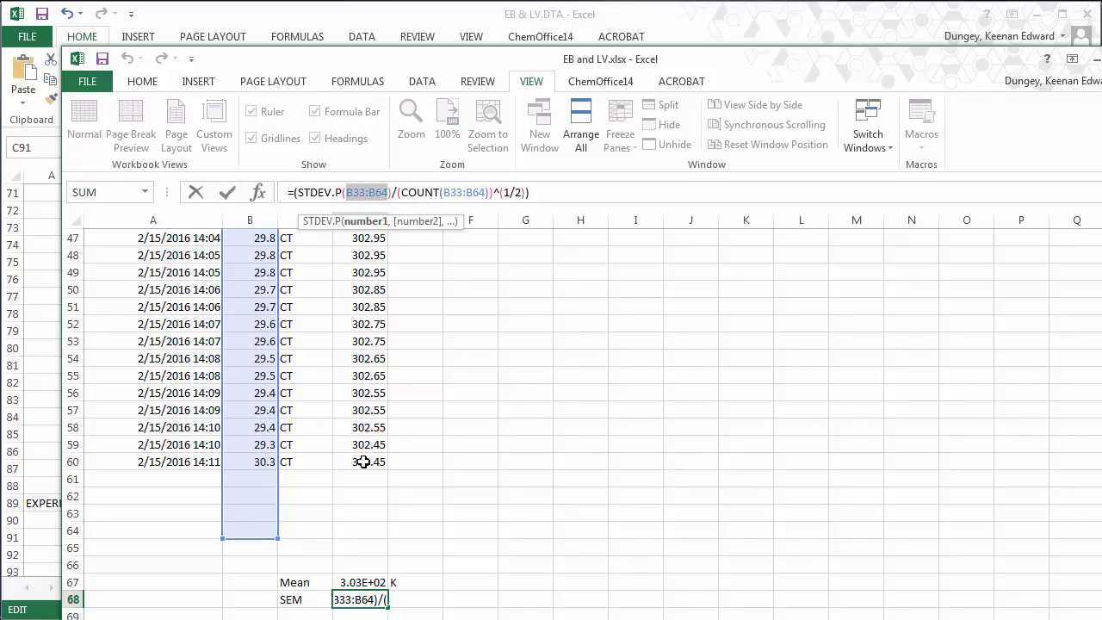
{"action": "left_click", "coordinate": [362, 462]}
{"action": "key", "text": "shift+Up"}
{"action": "key", "text": "shift+Up"}
{"action": "key", "text": "shift+Up"}
{"action": "key", "text": "shift+Up"}
{"action": "key", "text": "shift+Up"}
{"action": "key", "text": "shift+Up"}
{"action": "key", "text": "shift+Up"}
{"action": "key", "text": "shift+Up"}
{"action": "key", "text": "shift+Up"}
{"action": "key", "text": "shift+Up"}
{"action": "key", "text": "shift+Up"}
{"action": "key", "text": "shift+Up"}
{"action": "key", "text": "shift+Up"}
{"action": "key", "text": "shift+Up"}
{"action": "key", "text": "shift+Up"}
{"action": "key", "text": "shift+Up"}
{"action": "key", "text": "shift+Up"}
{"action": "key", "text": "shift+Up"}
{"action": "key", "text": "shift+Up"}
{"action": "key", "text": "shift+Up"}
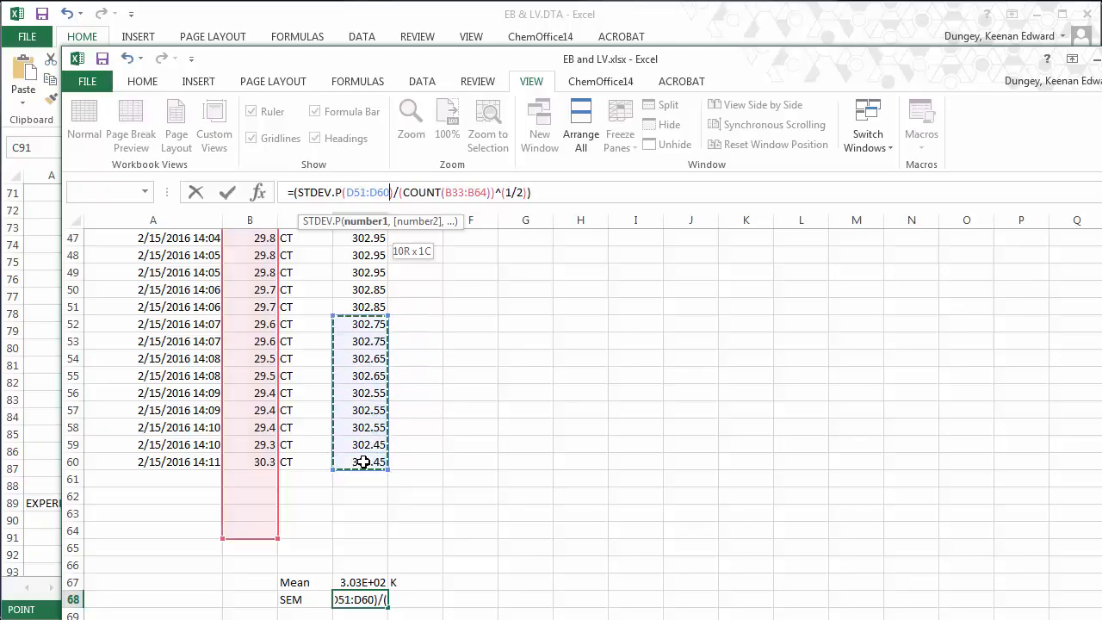
{"action": "key", "text": "shift+Up"}
{"action": "key", "text": "shift+Up"}
{"action": "key", "text": "shift+Up"}
{"action": "key", "text": "shift+Up"}
{"action": "key", "text": "shift+Up"}
{"action": "key", "text": "shift+Up"}
{"action": "key", "text": "shift+Up"}
{"action": "key", "text": "shift+Up"}
{"action": "key", "text": "shift+Up"}
{"action": "key", "text": "shift+Up"}
{"action": "key", "text": "shift+Up"}
{"action": "key", "text": "shift+Up"}
{"action": "key", "text": "shift+Up"}
{"action": "key", "text": "shift+Up"}
{"action": "key", "text": "shift+Up"}
{"action": "key", "text": "shift+Up"}
{"action": "key", "text": "shift+Up"}
{"action": "key", "text": "shift+Up"}
{"action": "key", "text": "shift+Up"}
{"action": "key", "text": "shift+Up"}
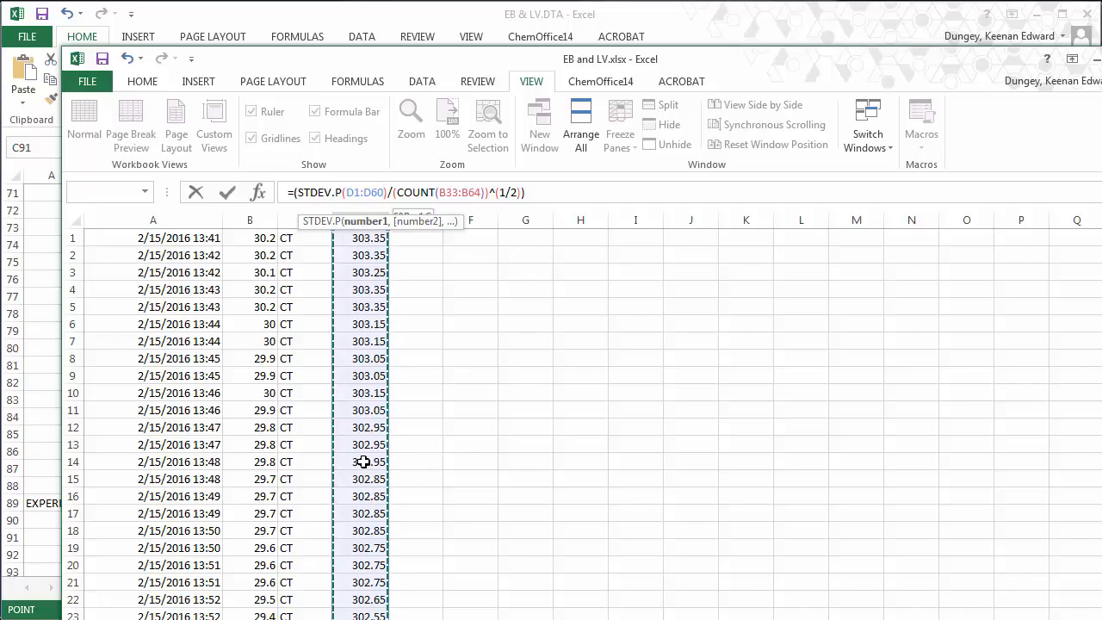
- Point the COUNT part at D1:D60 and commit the SEM, giving 0.041319
{"action": "left_click", "coordinate": [476, 193]}
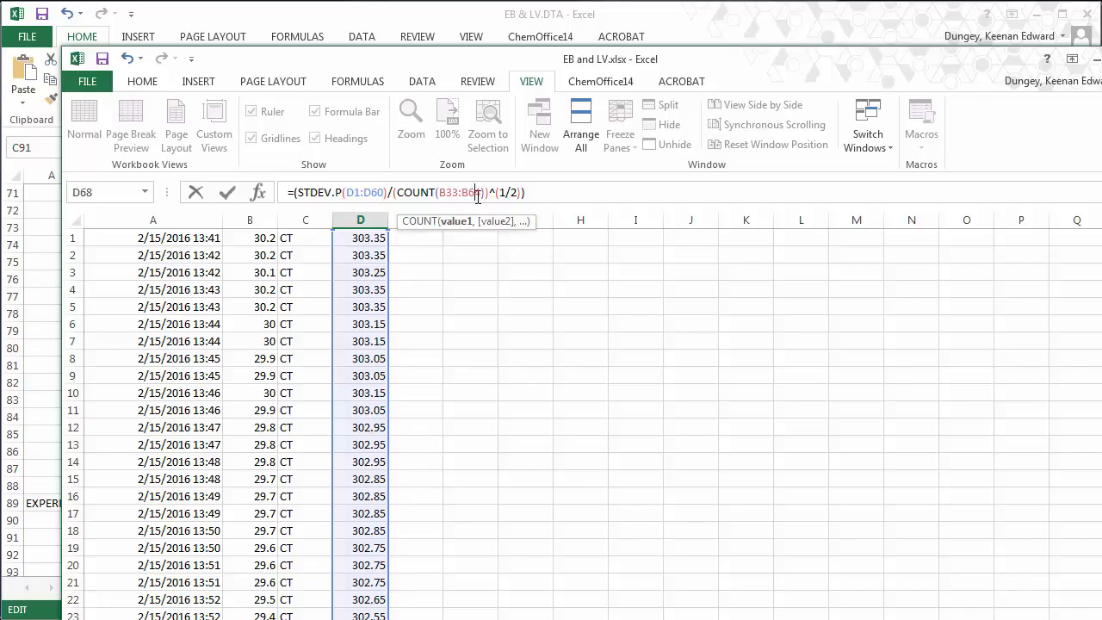
{"action": "key", "text": "shift+Left"}
{"action": "key", "text": "shift+Left"}
{"action": "key", "text": "shift+Left"}
{"action": "key", "text": "shift+Left"}
{"action": "key", "text": "shift+Left"}
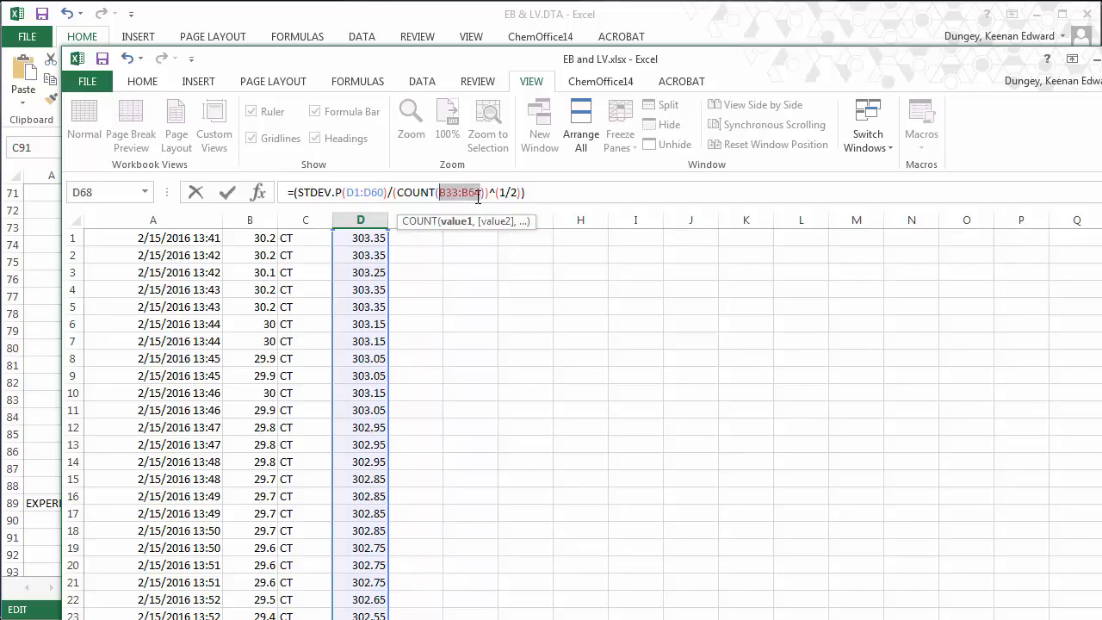
{"action": "key", "text": "Left"}
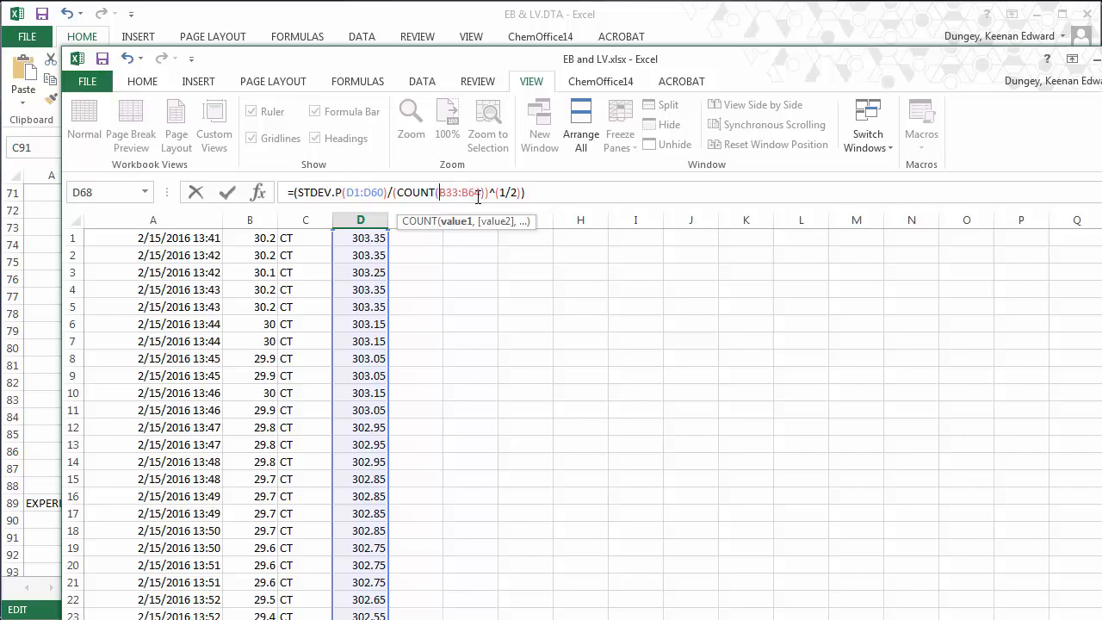
{"action": "key", "text": "shift+Right"}
{"action": "key", "text": "shift+Right"}
{"action": "key", "text": "shift+Right"}
{"action": "key", "text": "shift+Right"}
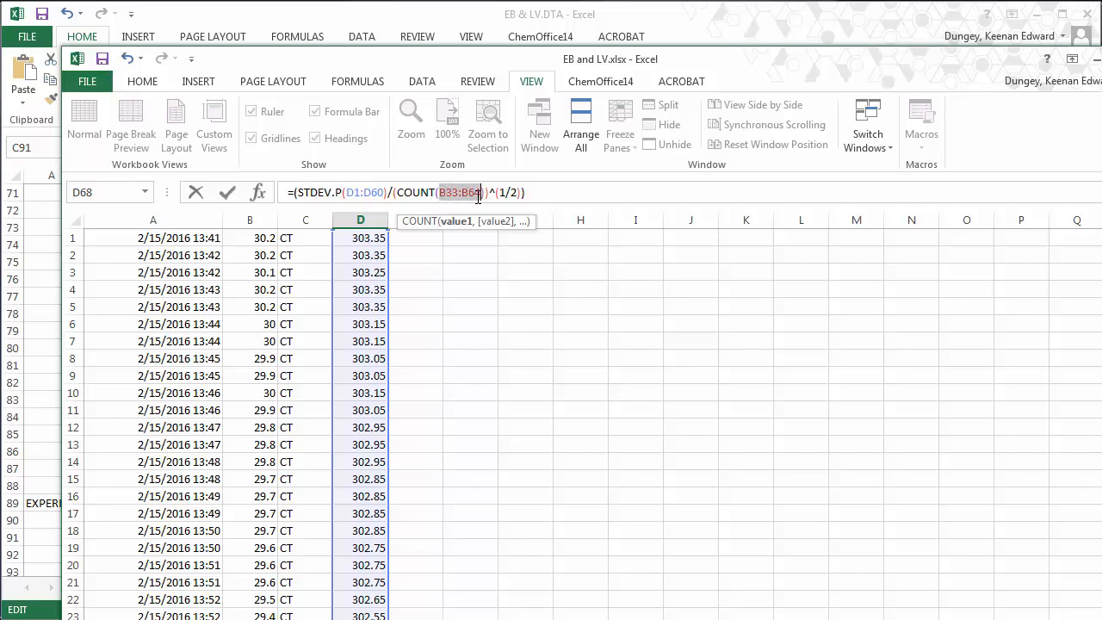
{"action": "left_click", "coordinate": [369, 238]}
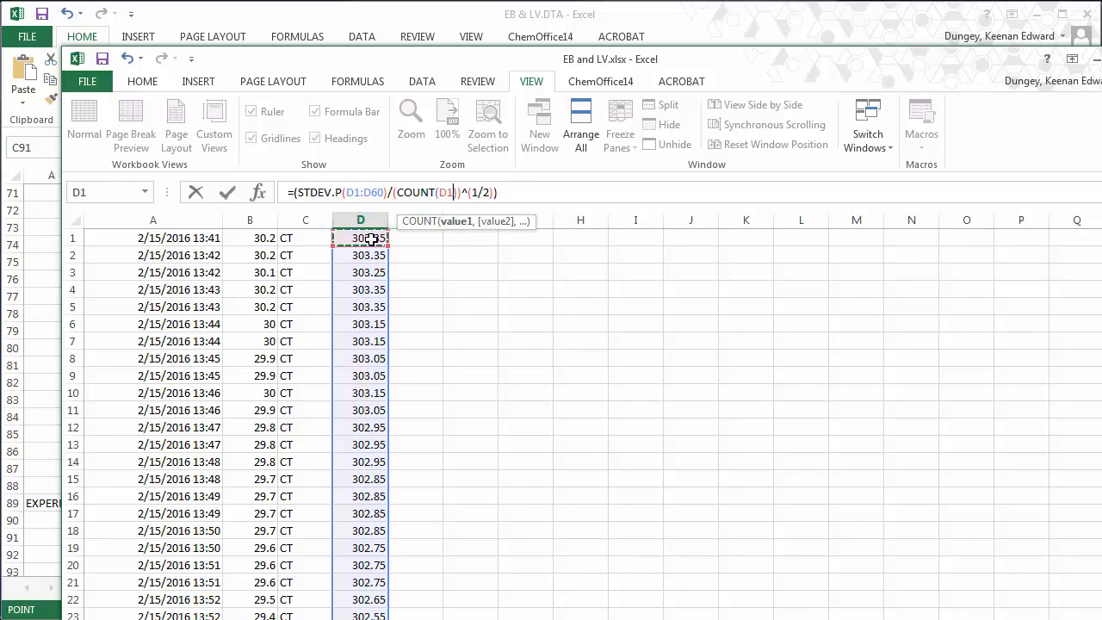
{"action": "key", "text": "shift+Down"}
{"action": "key", "text": "shift+Down"}
{"action": "key", "text": "shift+Down"}
{"action": "key", "text": "shift+Down"}
{"action": "key", "text": "shift+Down"}
{"action": "key", "text": "shift+Down"}
{"action": "key", "text": "shift+Down"}
{"action": "key", "text": "shift+Down"}
{"action": "key", "text": "shift+Down"}
{"action": "key", "text": "shift+Down"}
{"action": "key", "text": "shift+Down"}
{"action": "key", "text": "shift+Down"}
{"action": "key", "text": "shift+Down"}
{"action": "key", "text": "shift+Down"}
{"action": "key", "text": "shift+Down"}
{"action": "key", "text": "shift+Down"}
{"action": "key", "text": "shift+Down"}
{"action": "key", "text": "shift+Down"}
{"action": "key", "text": "shift+Down"}
{"action": "key", "text": "shift+Down"}
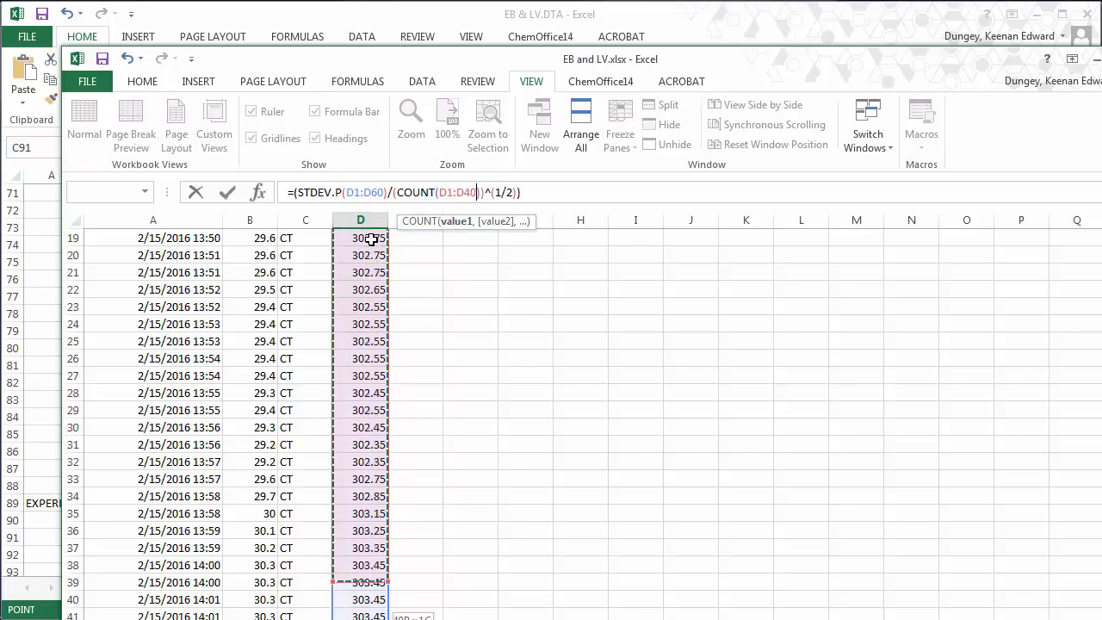
{"action": "key", "text": "shift+Down"}
{"action": "key", "text": "shift+Down"}
{"action": "key", "text": "shift+Down"}
{"action": "key", "text": "shift+Down"}
{"action": "key", "text": "shift+Down"}
{"action": "key", "text": "shift+Down"}
{"action": "key", "text": "shift+Down"}
{"action": "key", "text": "shift+Down"}
{"action": "key", "text": "shift+Down"}
{"action": "key", "text": "shift+Down"}
{"action": "key", "text": "shift+Down"}
{"action": "key", "text": "shift+Down"}
{"action": "key", "text": "shift+Down"}
{"action": "key", "text": "shift+Down"}
{"action": "key", "text": "shift+Down"}
{"action": "key", "text": "shift+Down"}
{"action": "key", "text": "shift+Down"}
{"action": "key", "text": "shift+Down"}
{"action": "key", "text": "shift+Down"}
{"action": "key", "text": "shift+Down"}
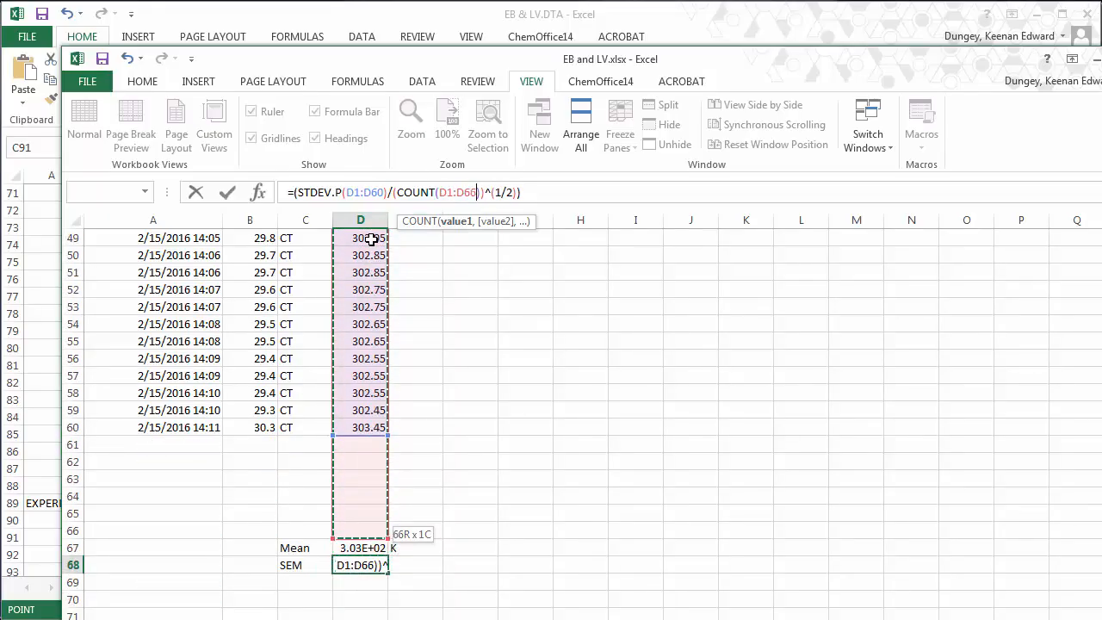
{"action": "key", "text": "shift+Up"}
{"action": "key", "text": "shift+Up"}
{"action": "key", "text": "shift+Up"}
{"action": "key", "text": "shift+Up"}
{"action": "key", "text": "shift+Up"}
{"action": "key", "text": "shift+Up"}
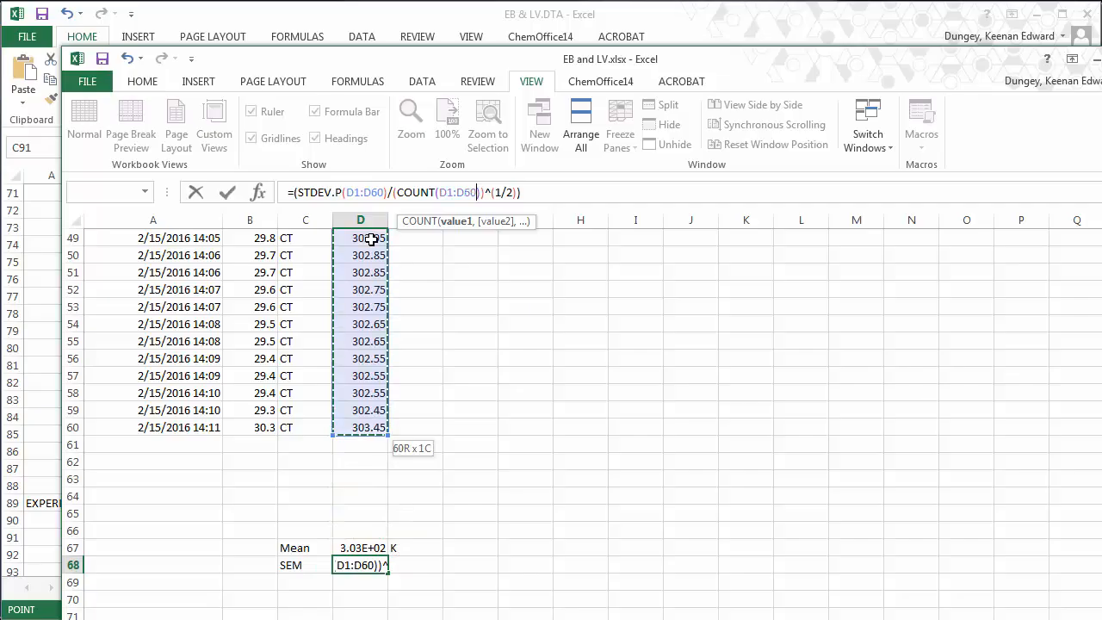
{"action": "key", "text": "Return"}
- Check the Kelvin mean formula in D67 and the SEM formula in D68
{"action": "key", "text": "Up"}
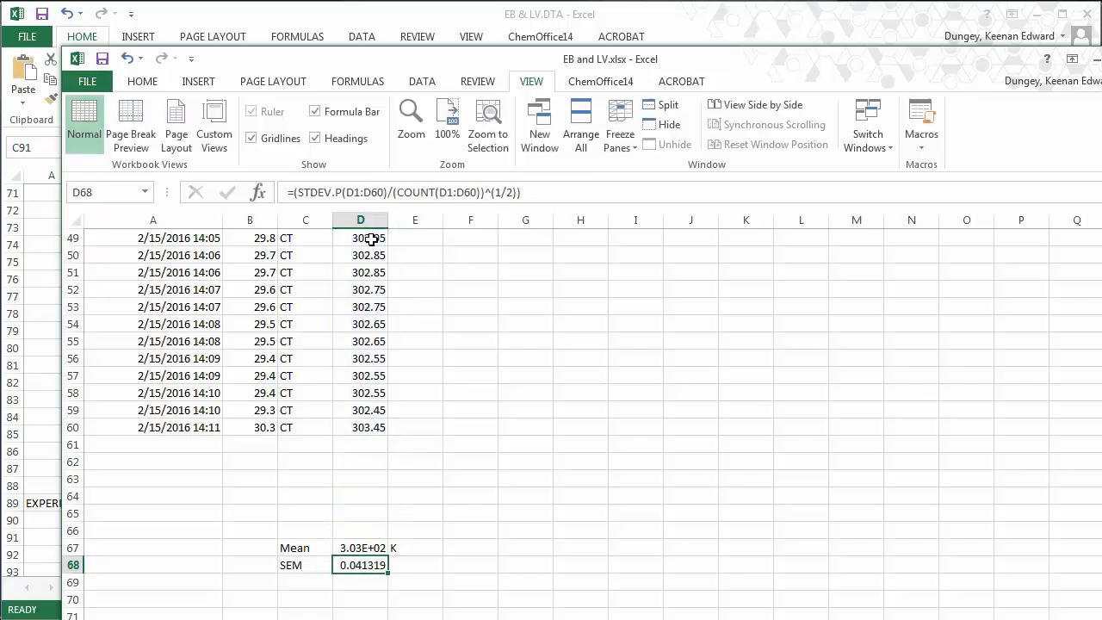
{"action": "key", "text": "Up"}
{"action": "key", "text": "Down"}
{"action": "key", "text": "Up"}
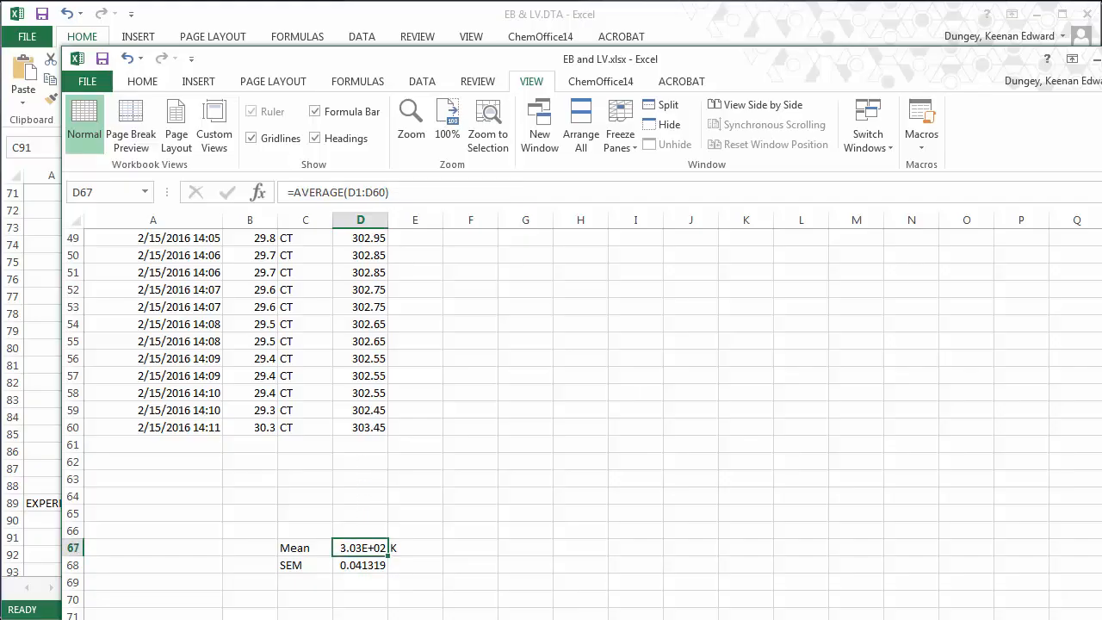
- Enter 302 as the first Temp value in OriginPro's Book1, then return to Excel
{"action": "mouse_move", "coordinate": [290, 619]}
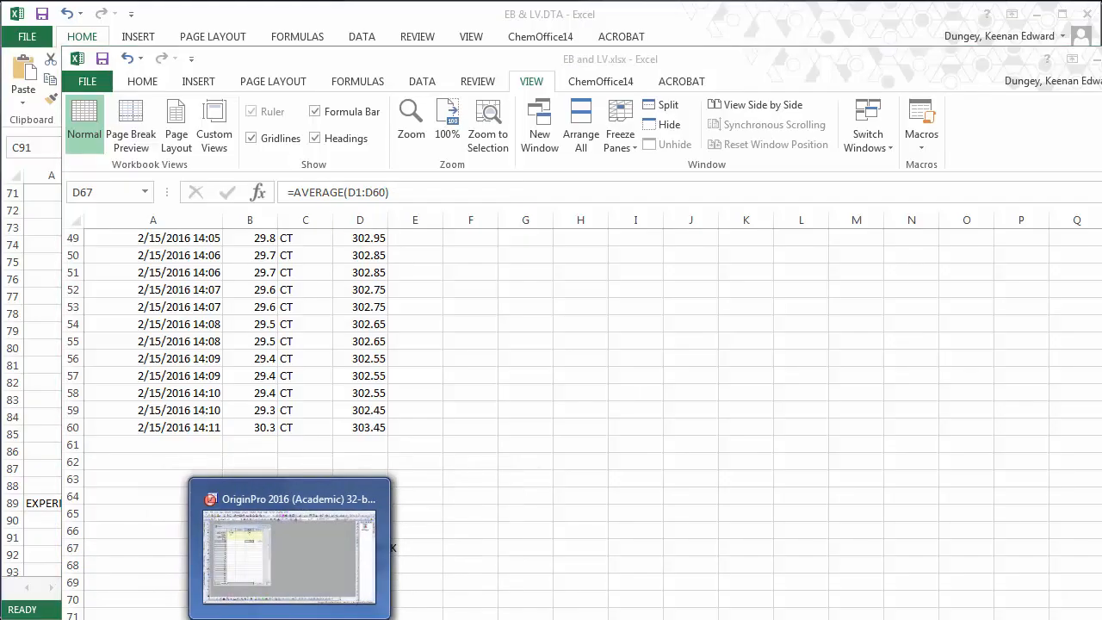
{"action": "left_click", "coordinate": [284, 570]}
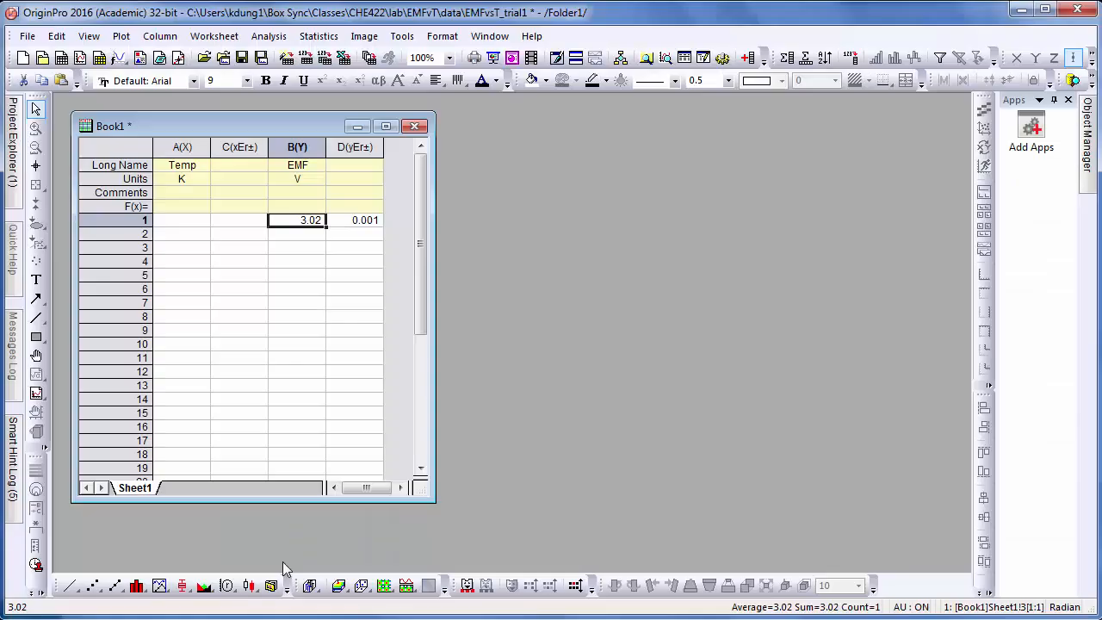
{"action": "left_click", "coordinate": [186, 223]}
{"action": "type", "text": "302"}
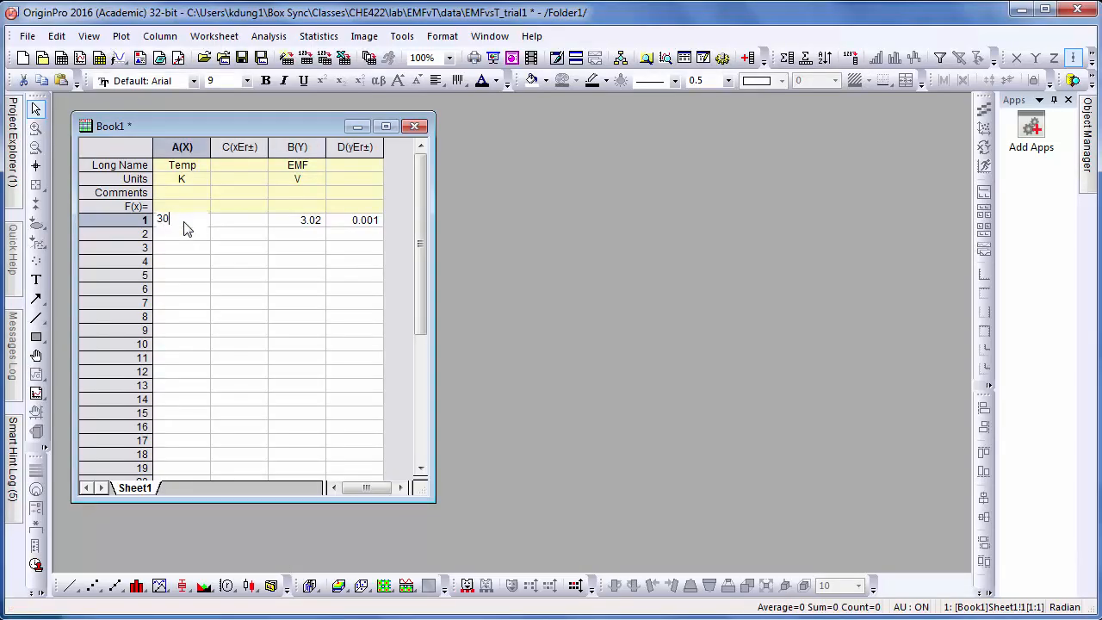
{"action": "key", "text": "Tab"}
{"action": "key", "text": "alt+Tab"}
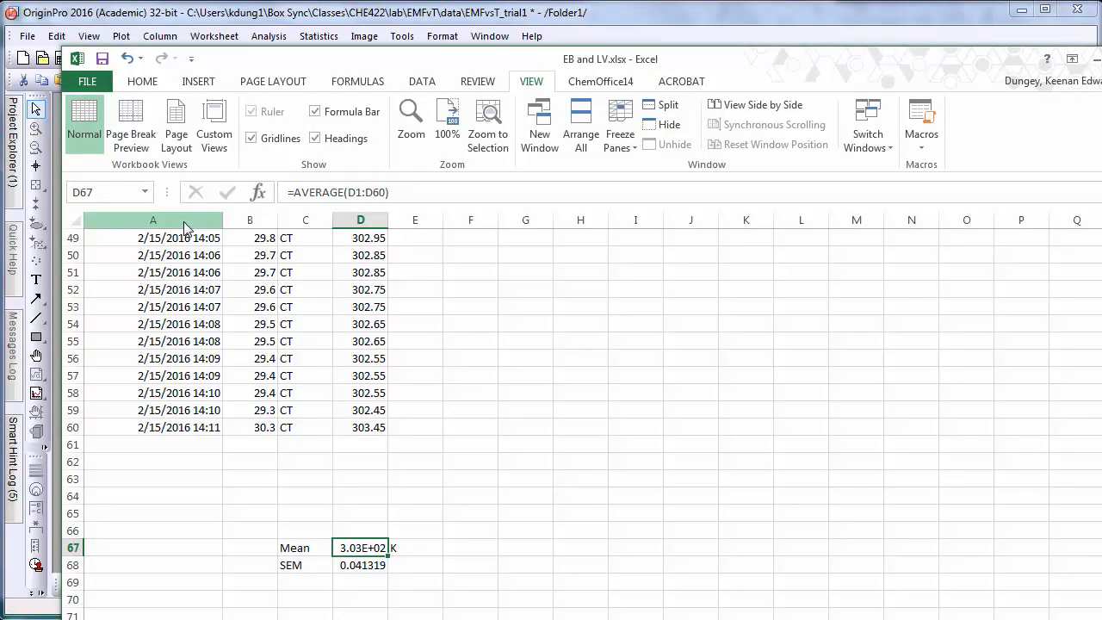
- Type 0 in the next Book1 cell, then reselect the Kelvin mean in Excel's D67
{"action": "key", "text": "alt+Tab"}
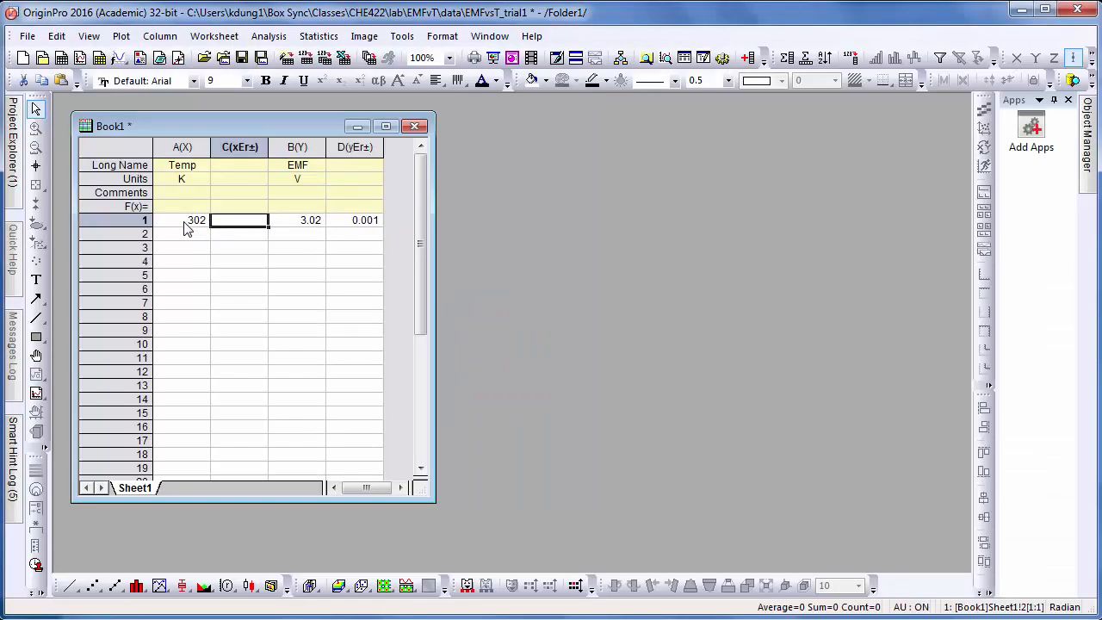
{"action": "type", "text": "0"}
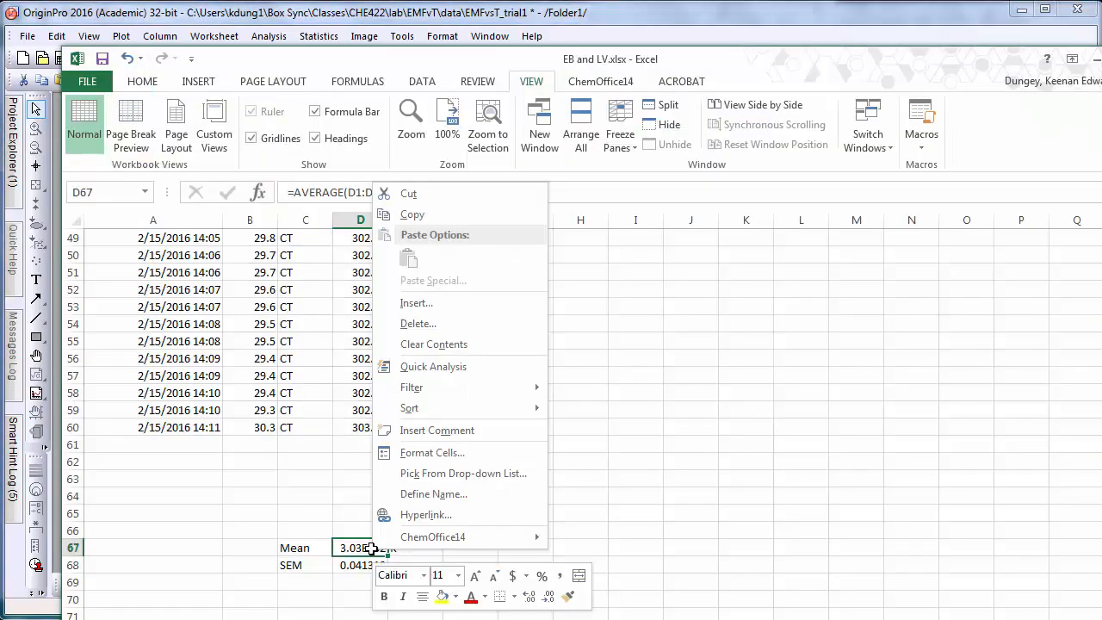
{"action": "left_click", "coordinate": [365, 428]}
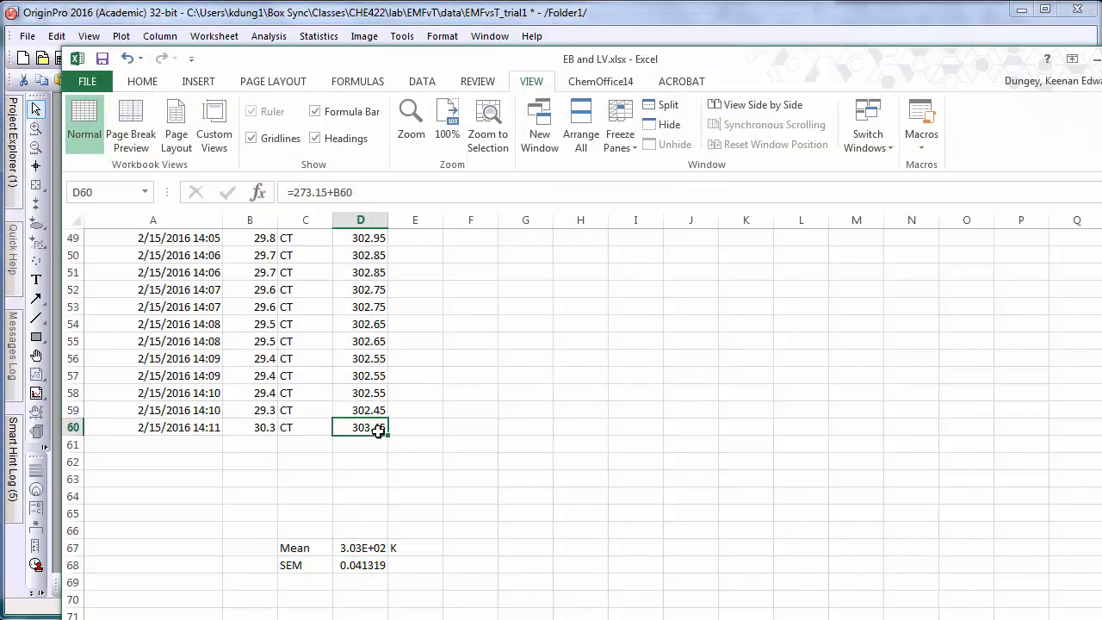
{"action": "left_click", "coordinate": [360, 547]}
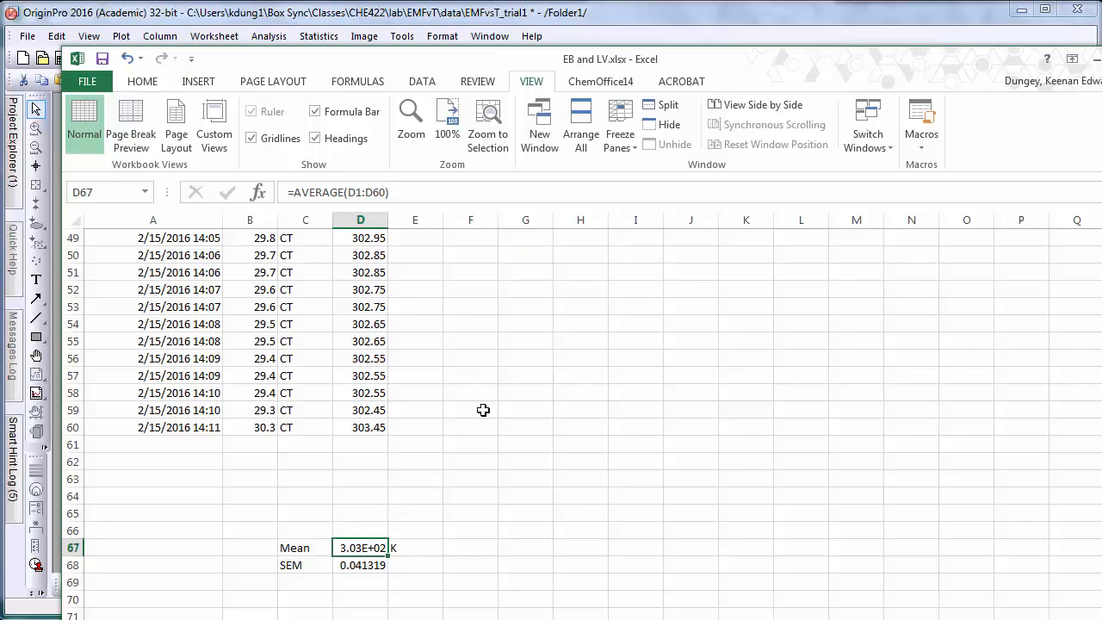
- Add one decimal place to D67 so the Kelvin mean reads 3.029E+02
{"action": "left_click", "coordinate": [142, 82]}
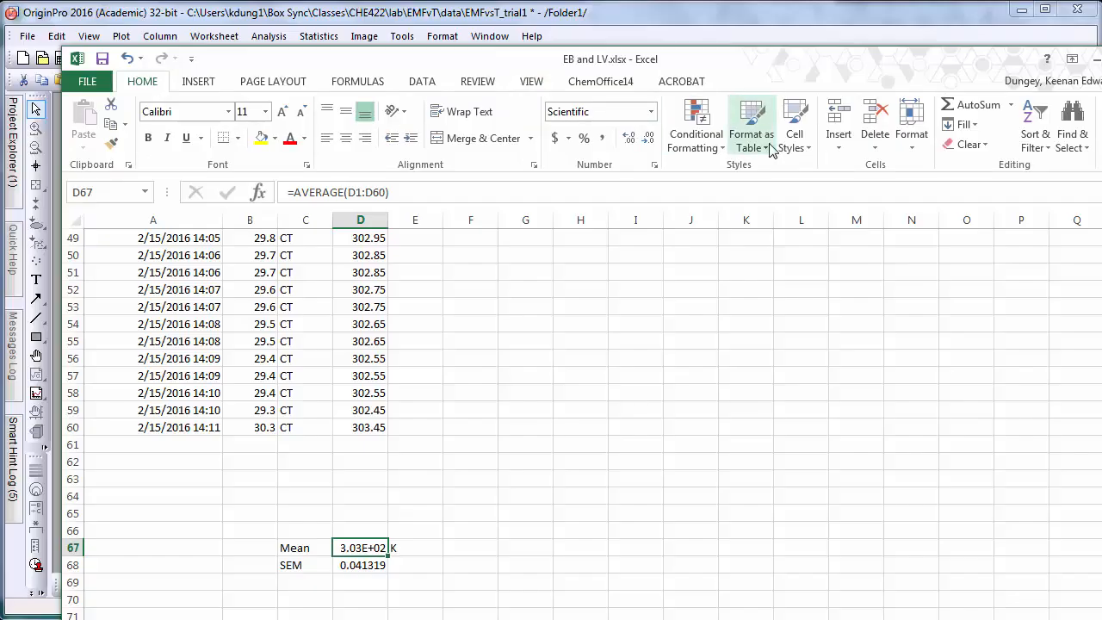
{"action": "left_click", "coordinate": [631, 138]}
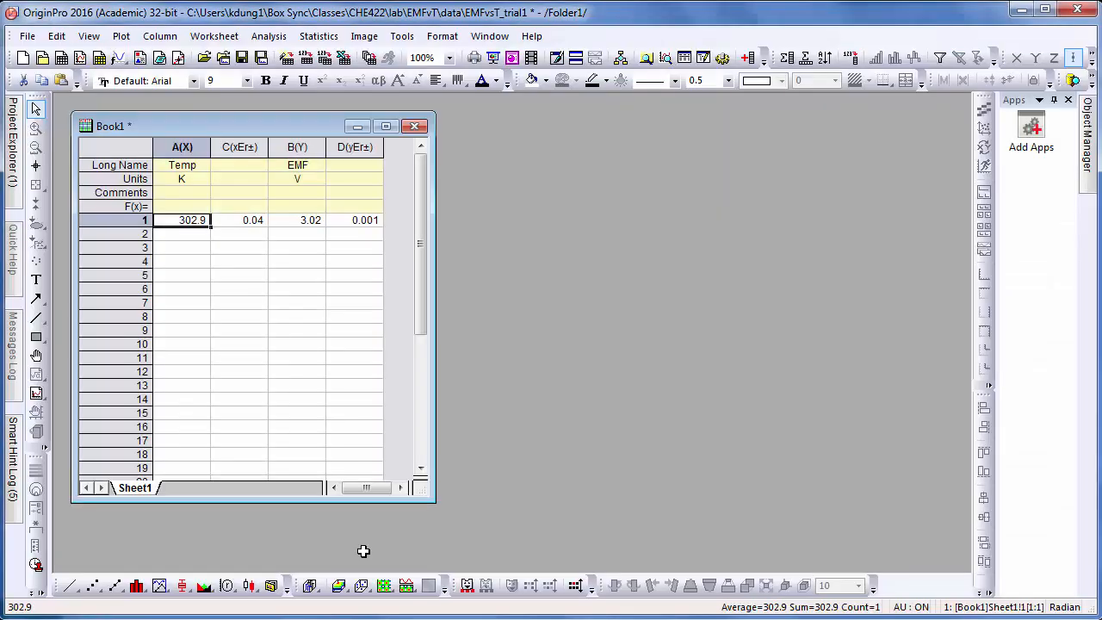
- Check row 1 values (302.9, 0.04, 3.02, 0.001), then move to row 2's Temp cell
{"action": "key", "text": "Right"}
{"action": "key", "text": "Right"}
{"action": "key", "text": "Right"}
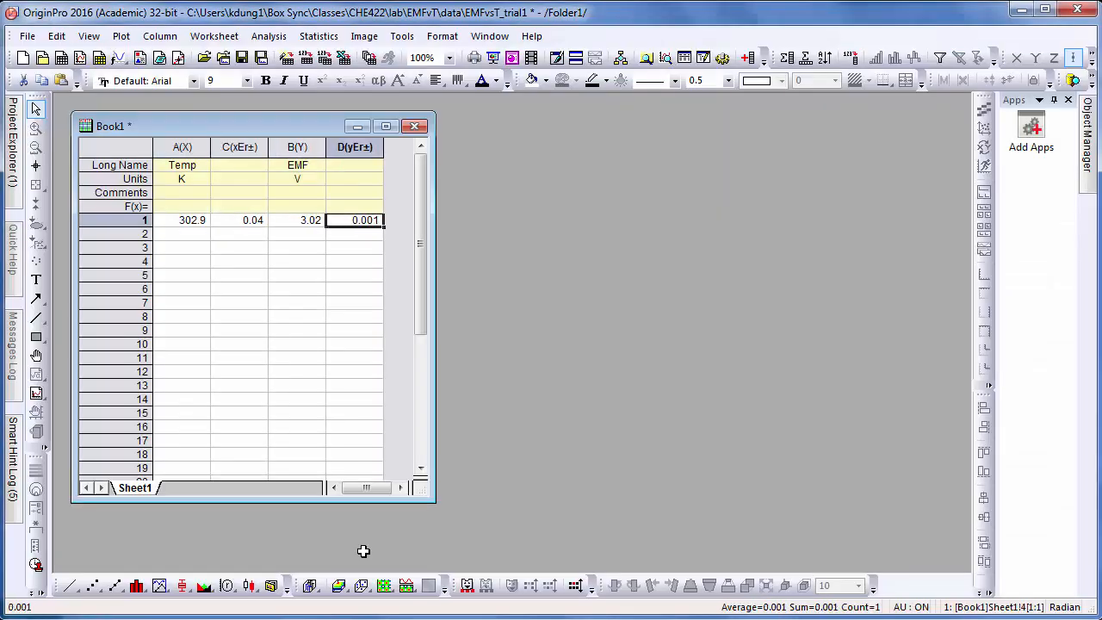
{"action": "key", "text": "Left"}
{"action": "key", "text": "Left"}
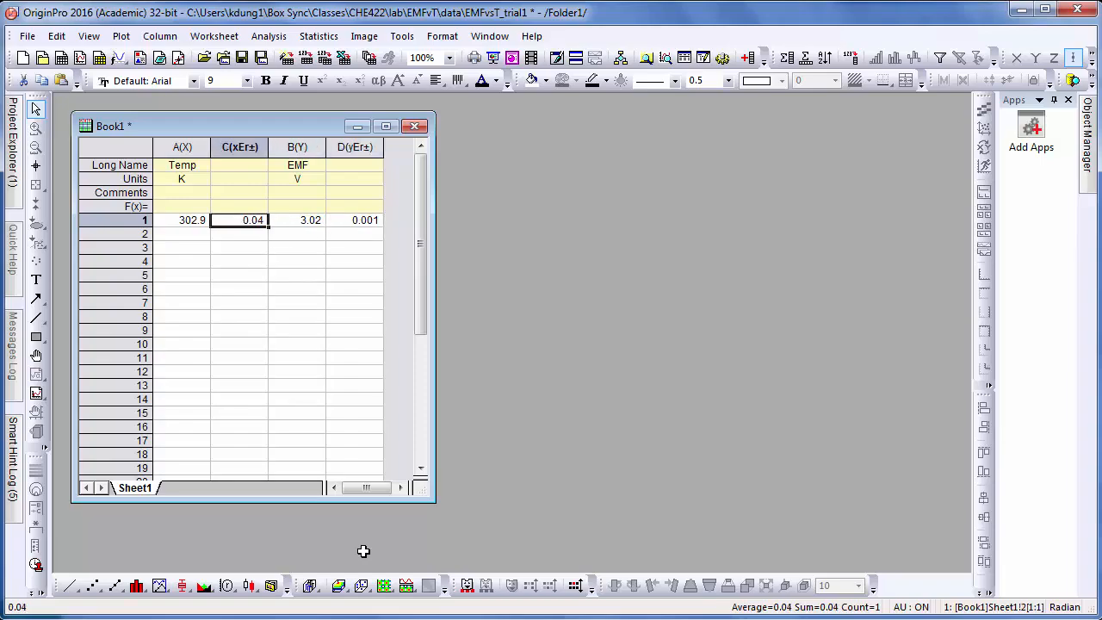
{"action": "key", "text": "Left"}
{"action": "key", "text": "Right"}
{"action": "key", "text": "Down"}
{"action": "key", "text": "Left"}
{"action": "key", "text": "Left"}
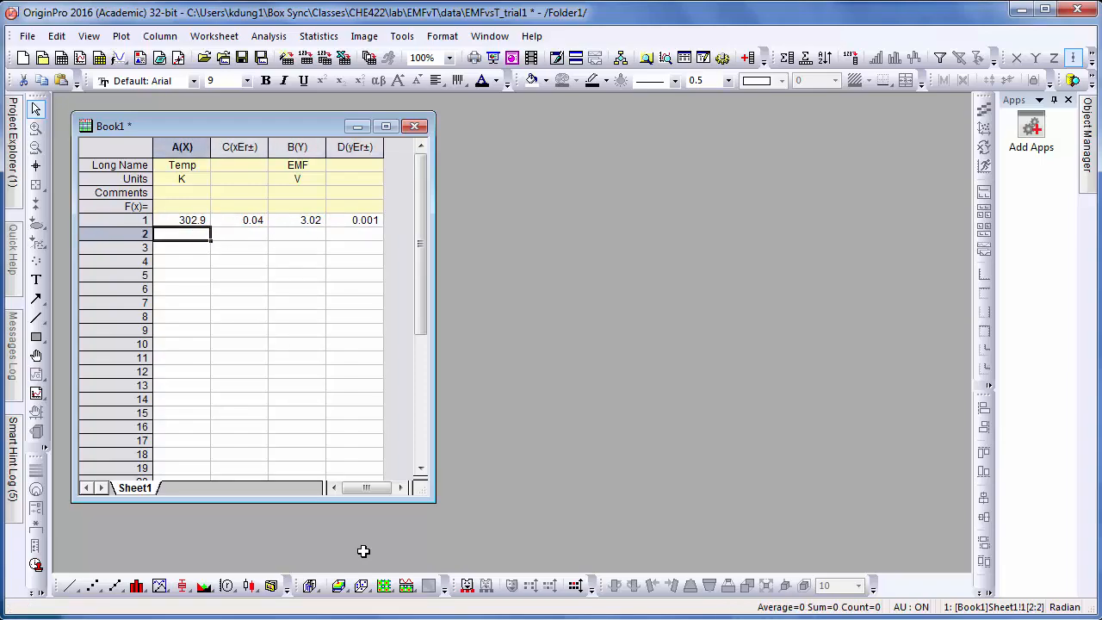